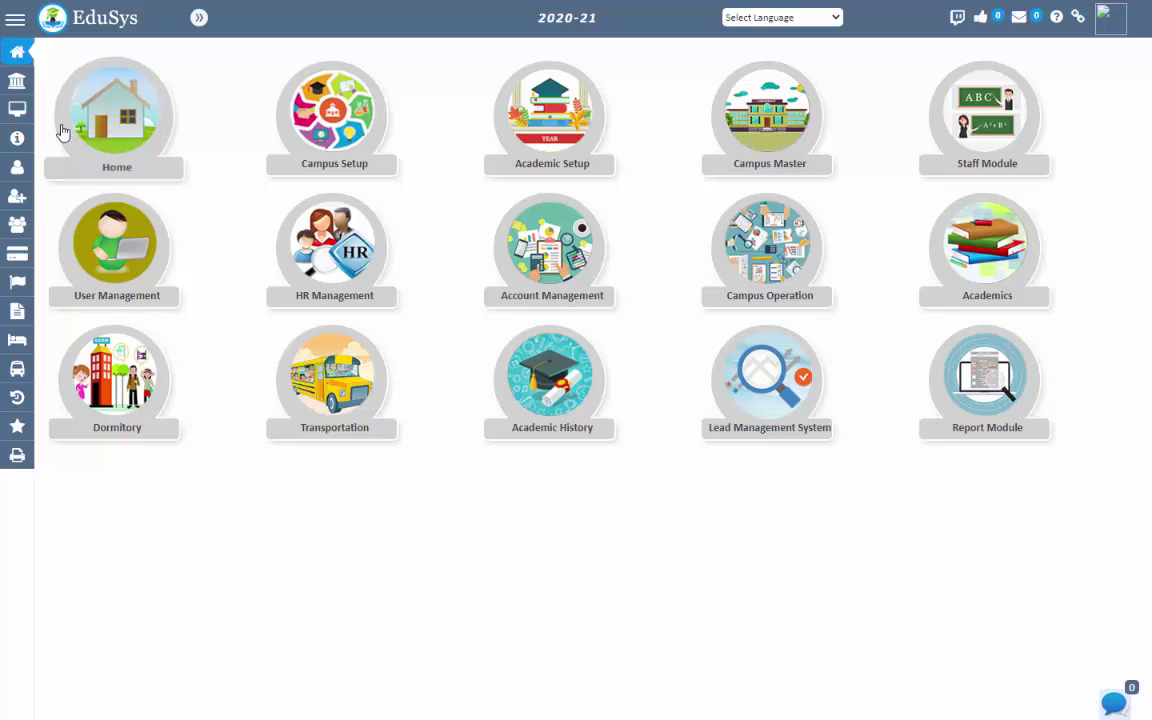
Open Notification Templates and load the GENERIC TEMPLATE default template
{"action": "mouse_move", "coordinate": [16, 133]}
{"action": "mouse_move", "coordinate": [155, 168]}
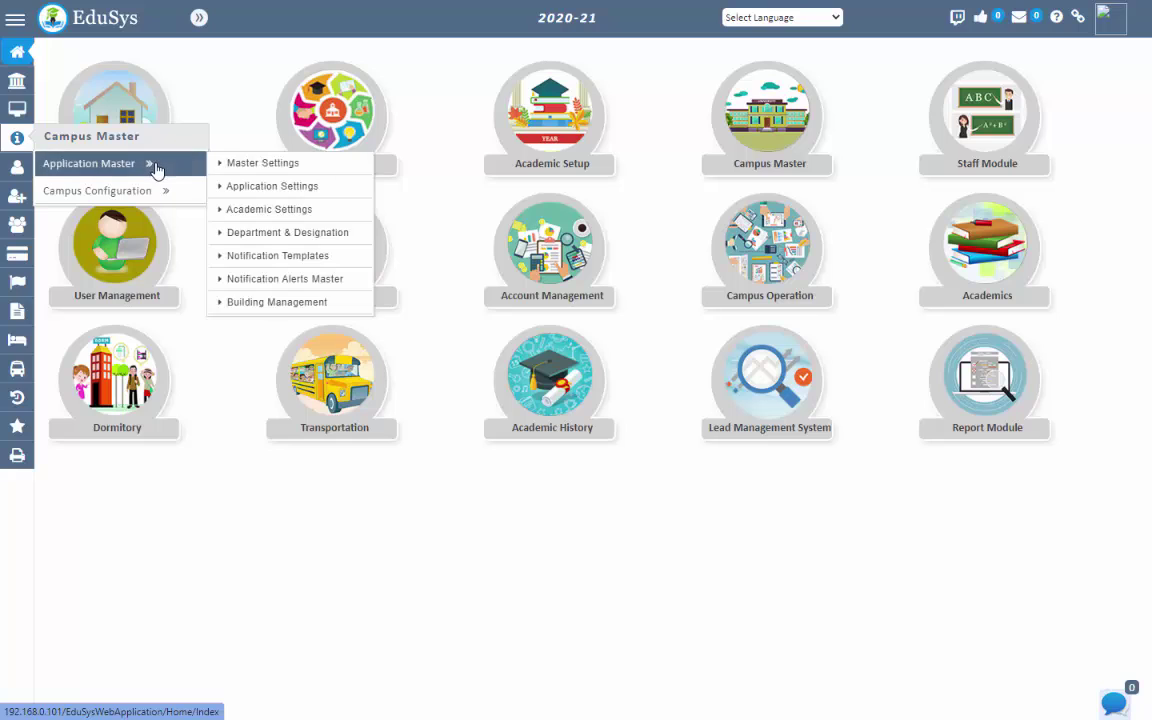
{"action": "left_click", "coordinate": [339, 262]}
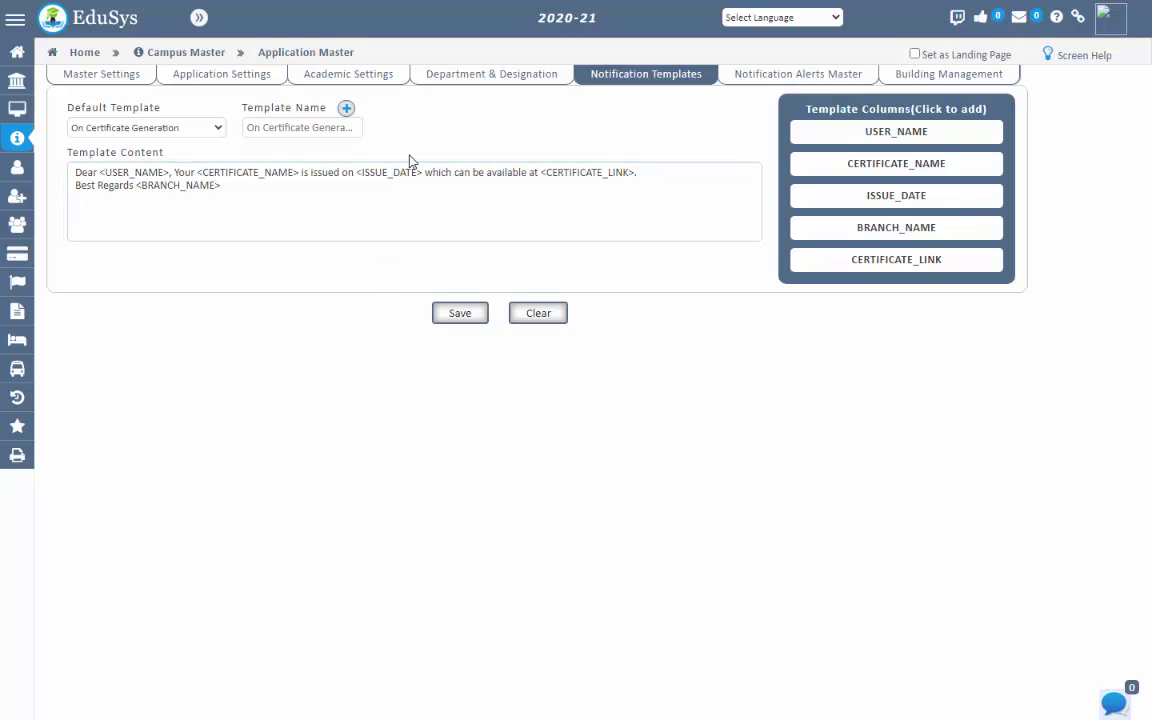
{"action": "left_click", "coordinate": [263, 183]}
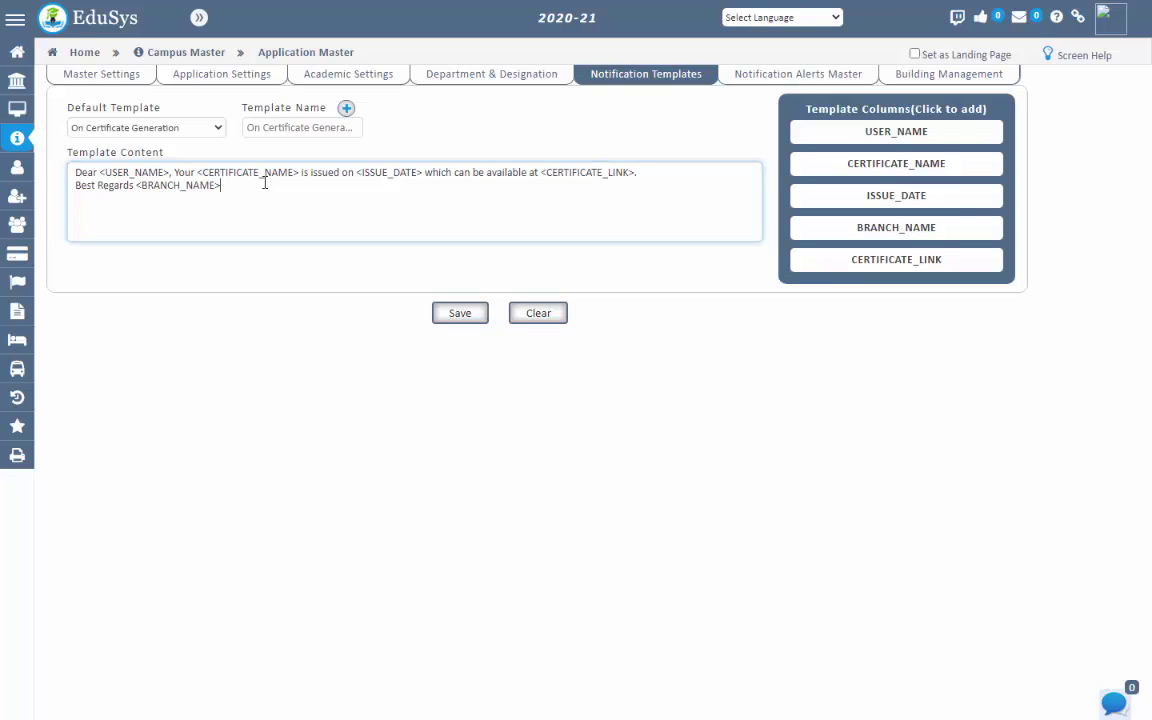
{"action": "left_click", "coordinate": [170, 127]}
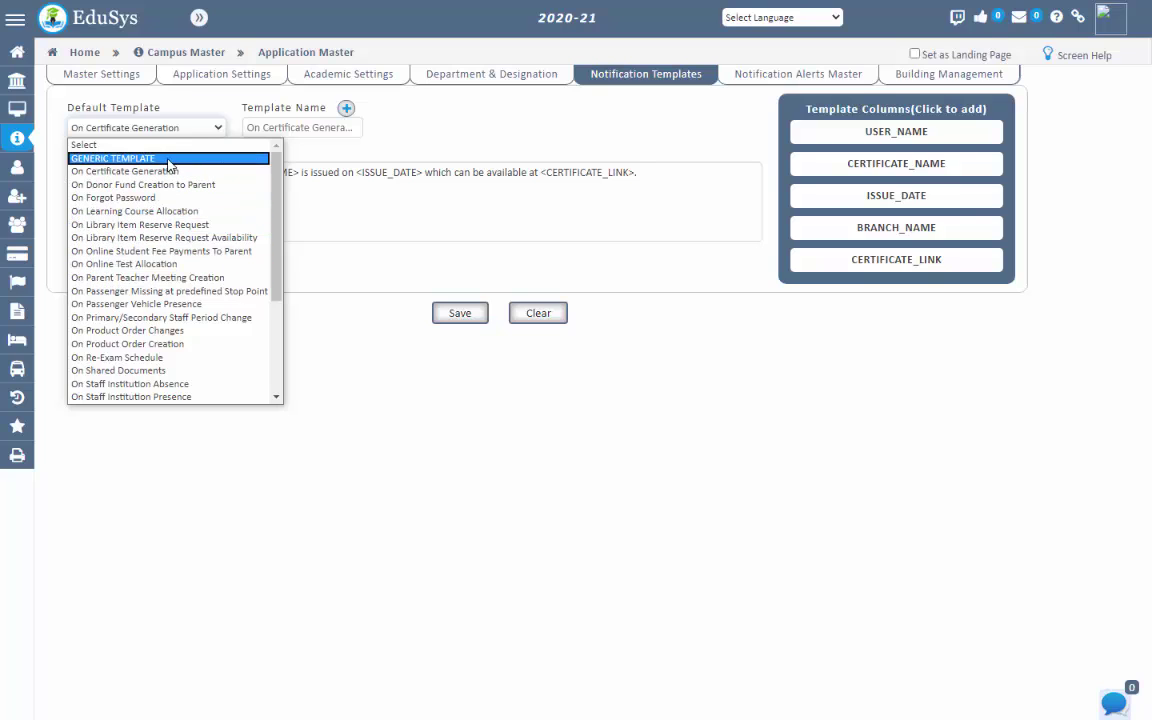
{"action": "left_click", "coordinate": [168, 159]}
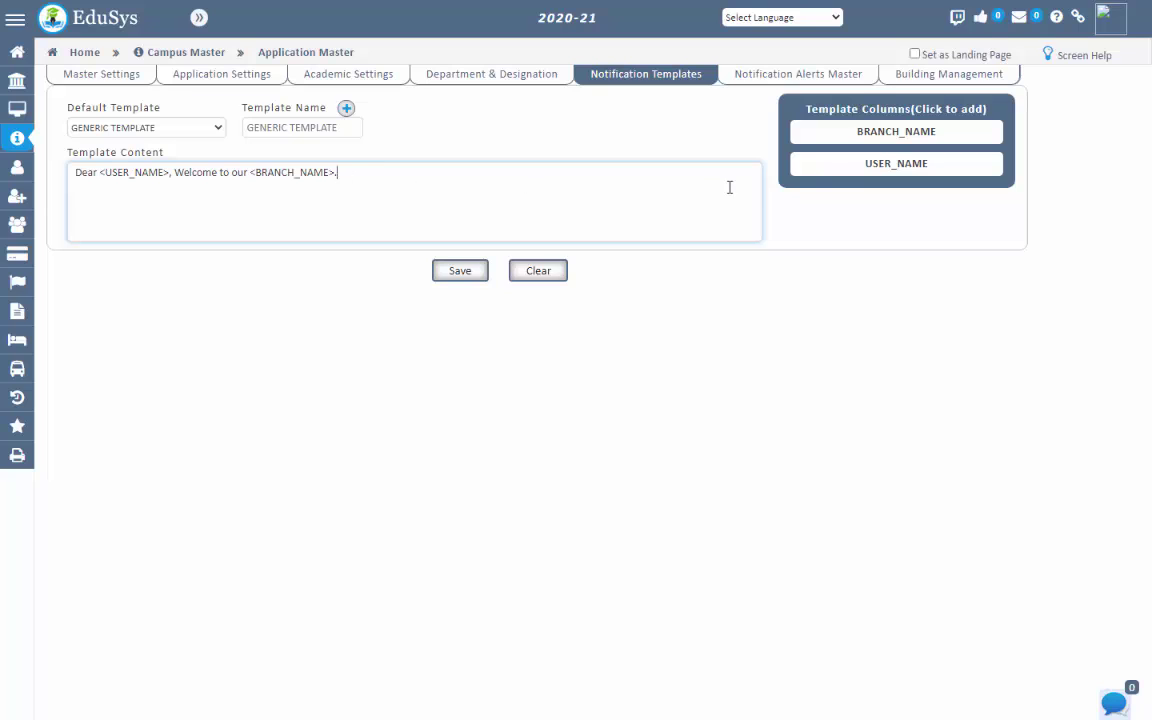
Append a second <BRANCH_NAME> placeholder to the template text, then leave for Notification Alerts Master
{"action": "left_click", "coordinate": [884, 130]}
{"action": "left_click", "coordinate": [503, 268]}
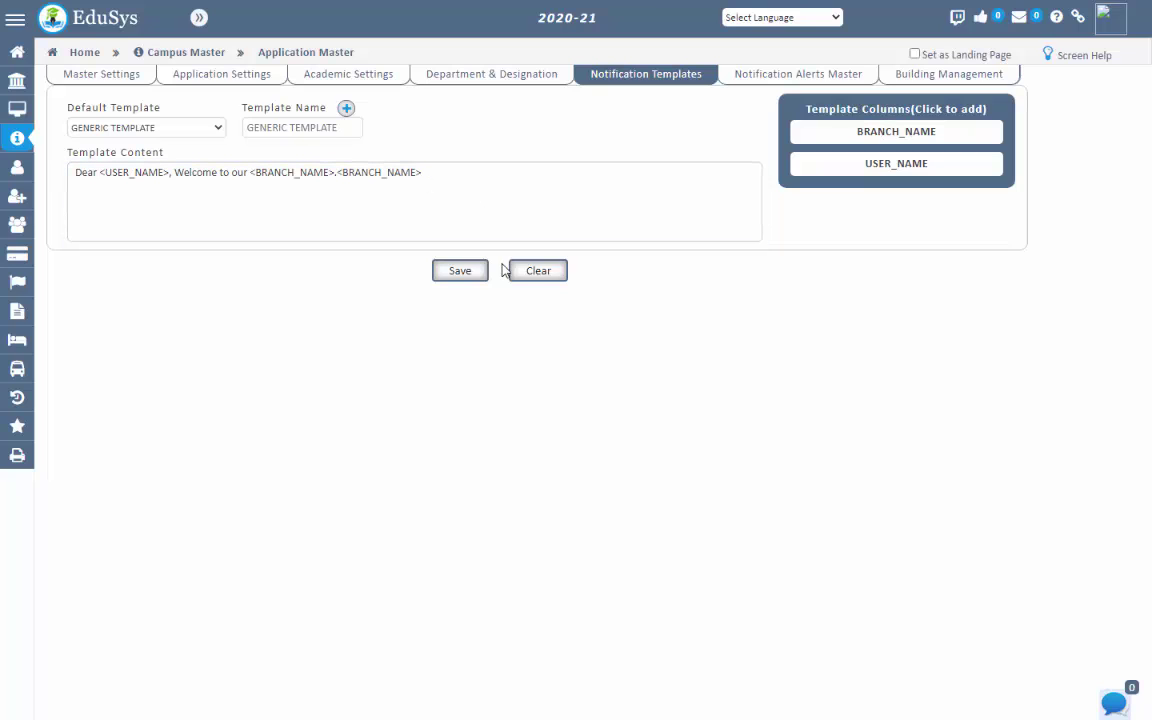
{"action": "left_click", "coordinate": [443, 192]}
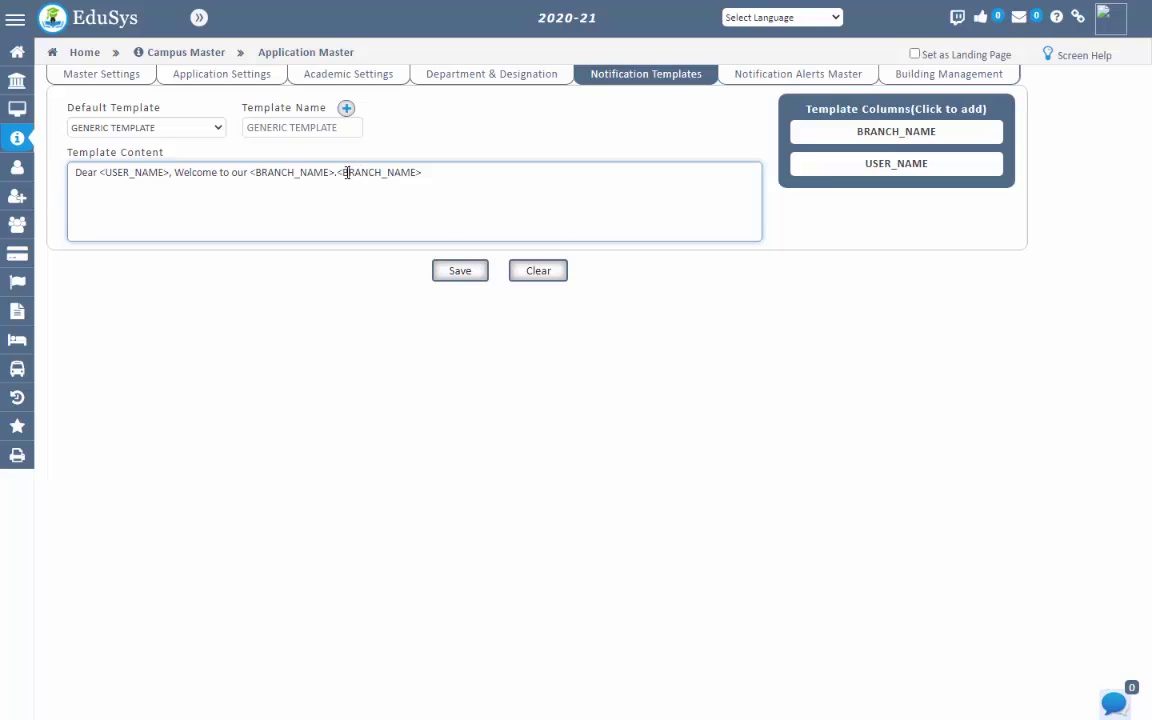
{"action": "left_click_drag", "start_coordinate": [348, 172], "coordinate": [413, 173]}
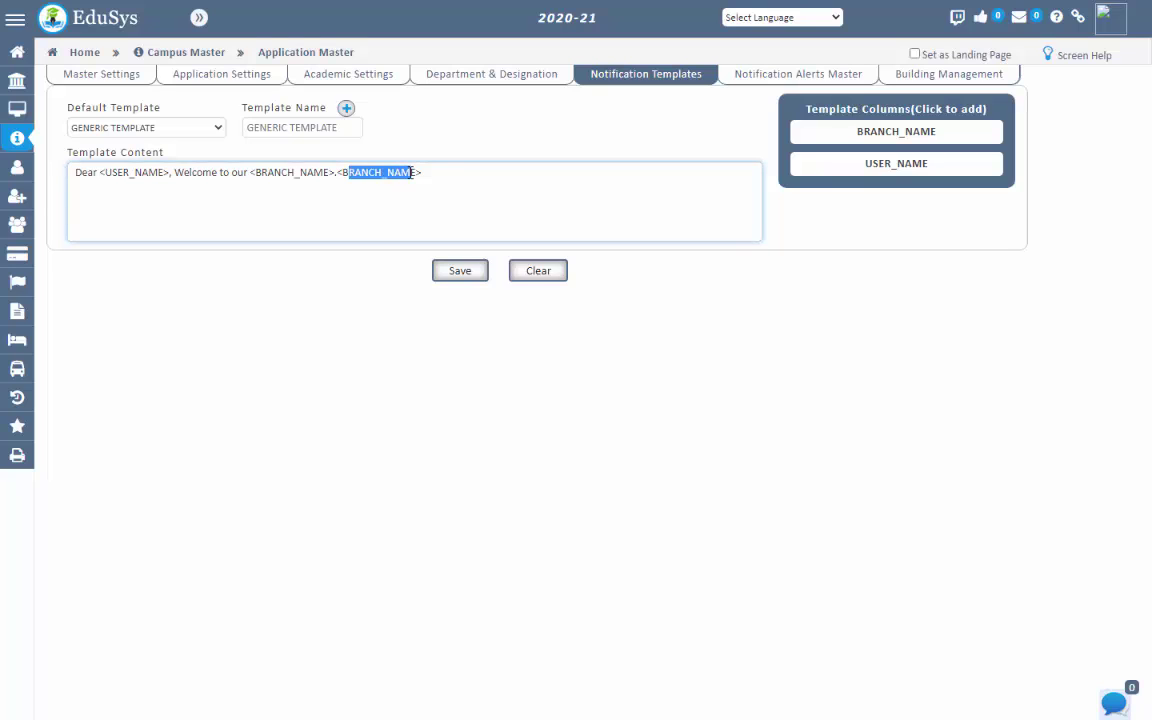
{"action": "left_click", "coordinate": [481, 185]}
{"action": "left_click", "coordinate": [150, 125]}
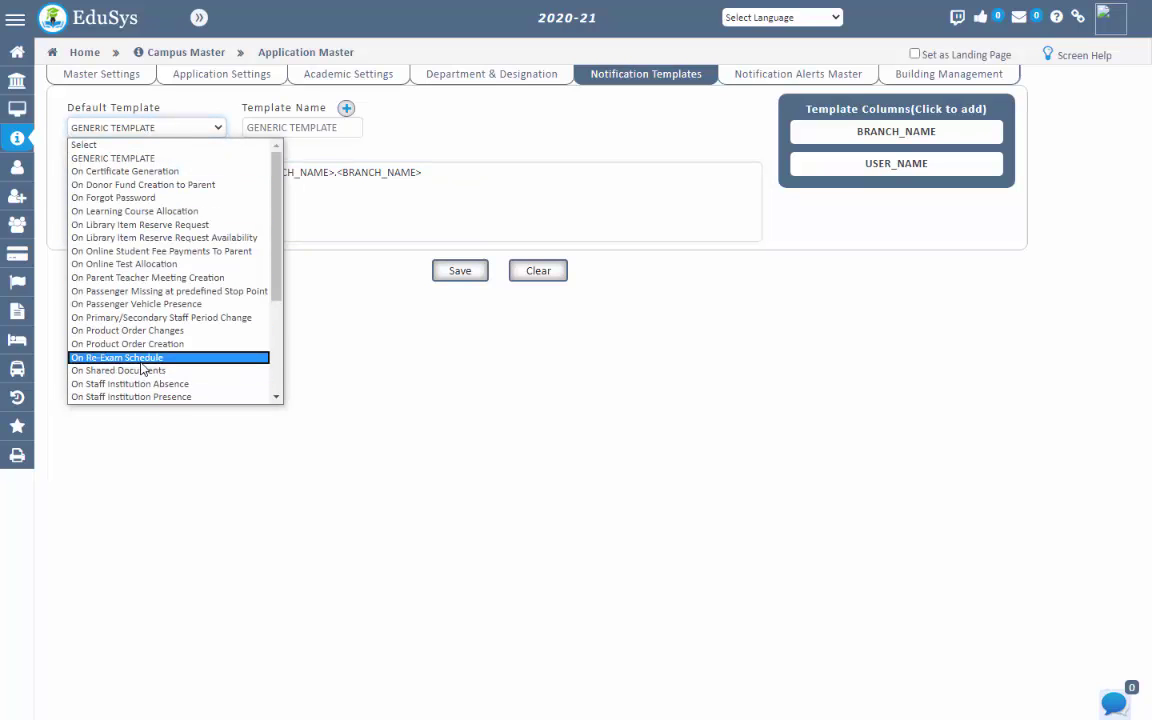
{"action": "scroll", "coordinate": [143, 368], "scroll_direction": "down", "scroll_amount": 4}
{"action": "scroll", "coordinate": [141, 350], "scroll_direction": "up", "scroll_amount": 5}
{"action": "left_click", "coordinate": [685, 106]}
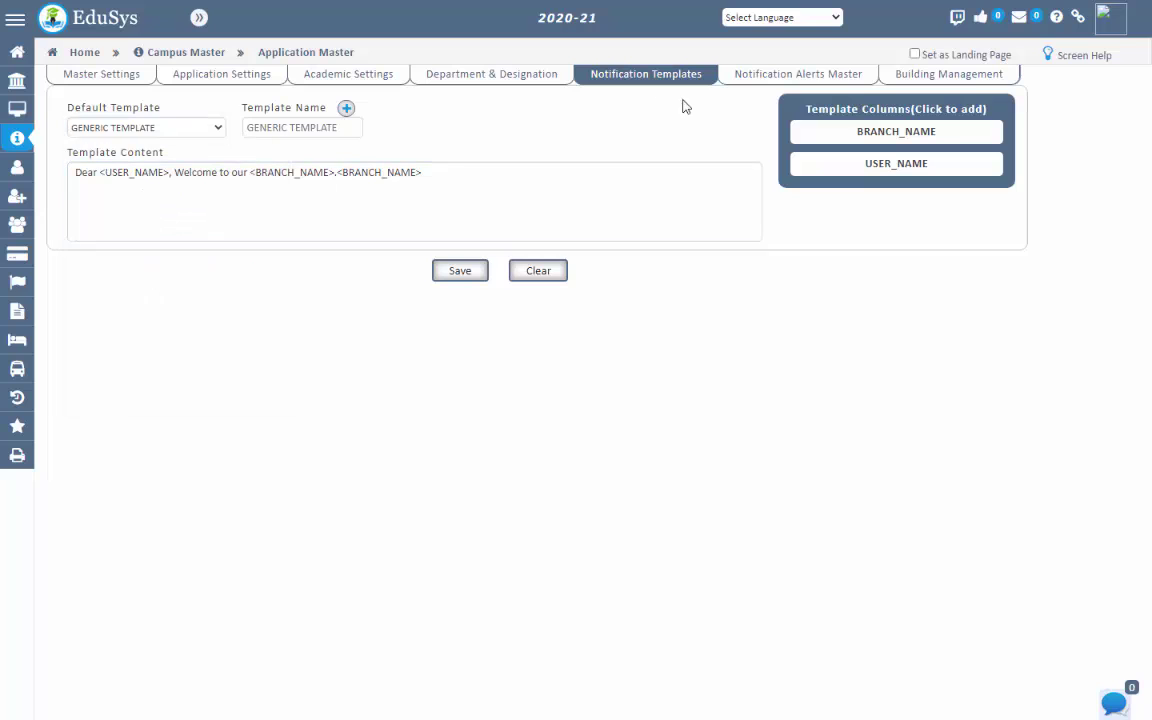
{"action": "left_click", "coordinate": [752, 88]}
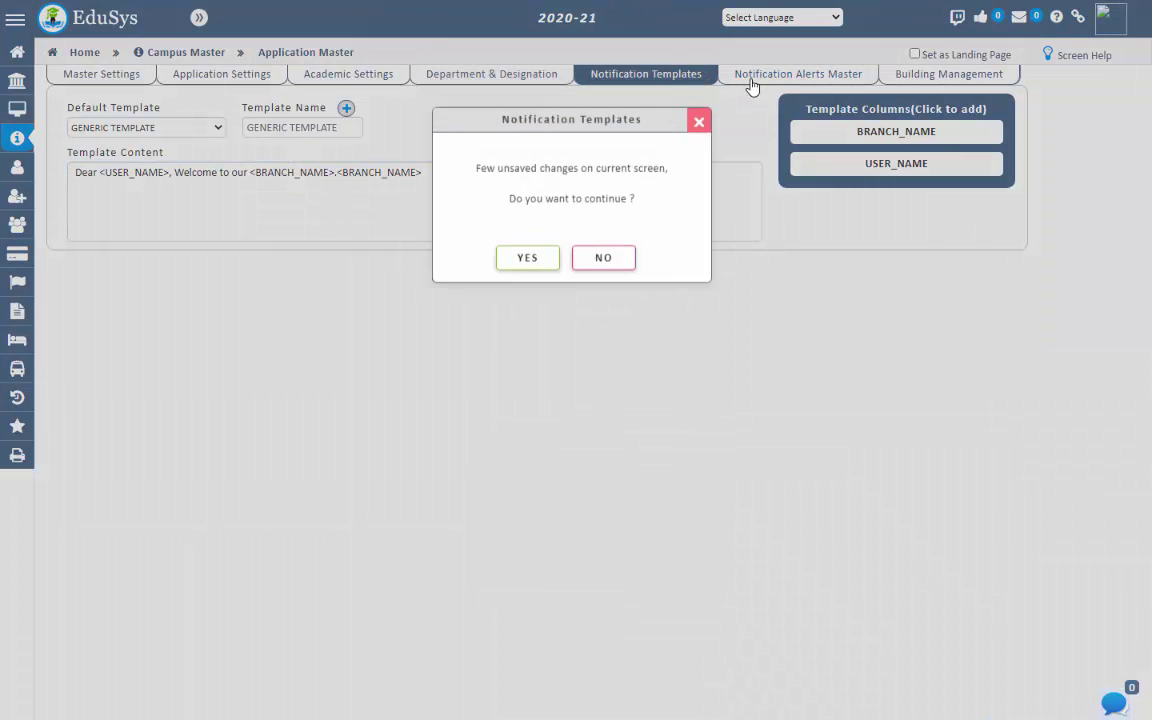
Answer YES to discard the template edits and open Notification Alerts Master
{"action": "left_click", "coordinate": [530, 272]}
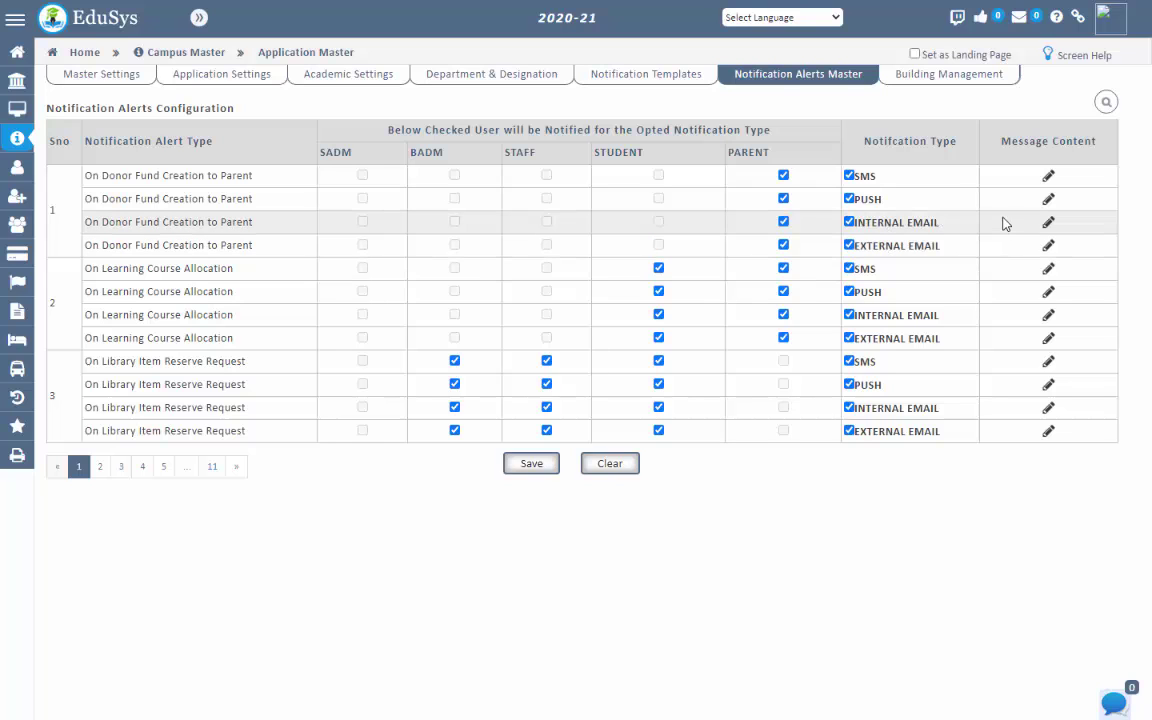
{"action": "left_click", "coordinate": [1048, 175]}
{"action": "left_click", "coordinate": [850, 72]}
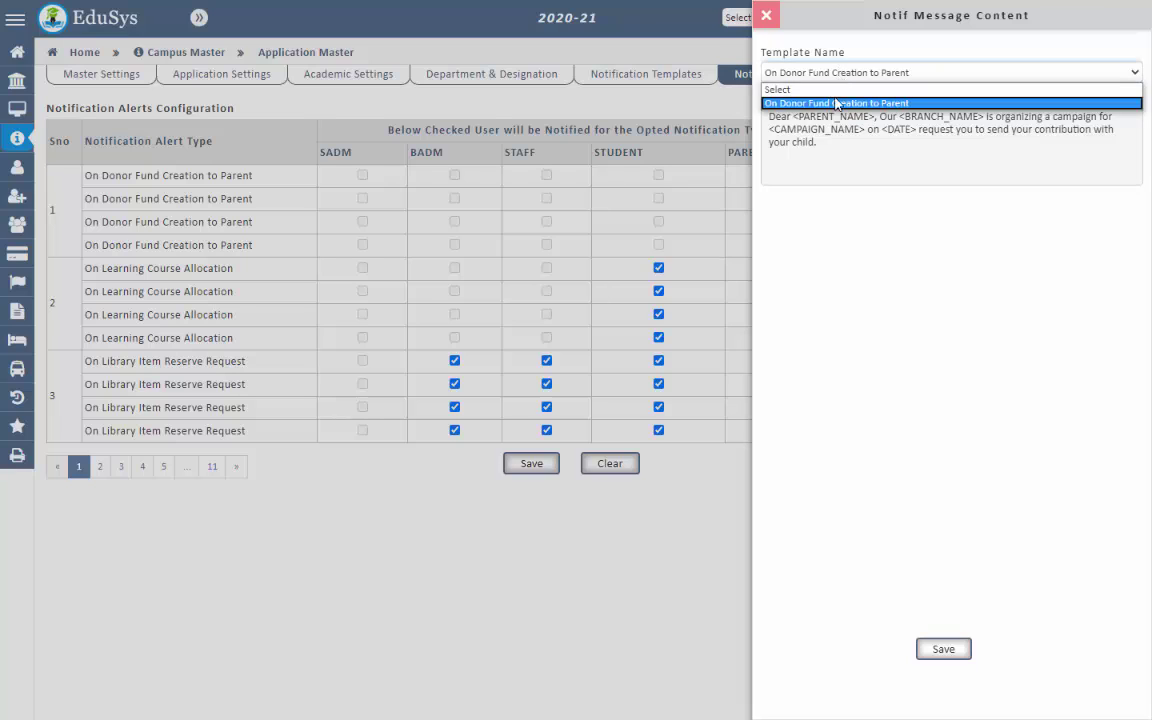
{"action": "left_click", "coordinate": [850, 103]}
{"action": "left_click", "coordinate": [841, 144]}
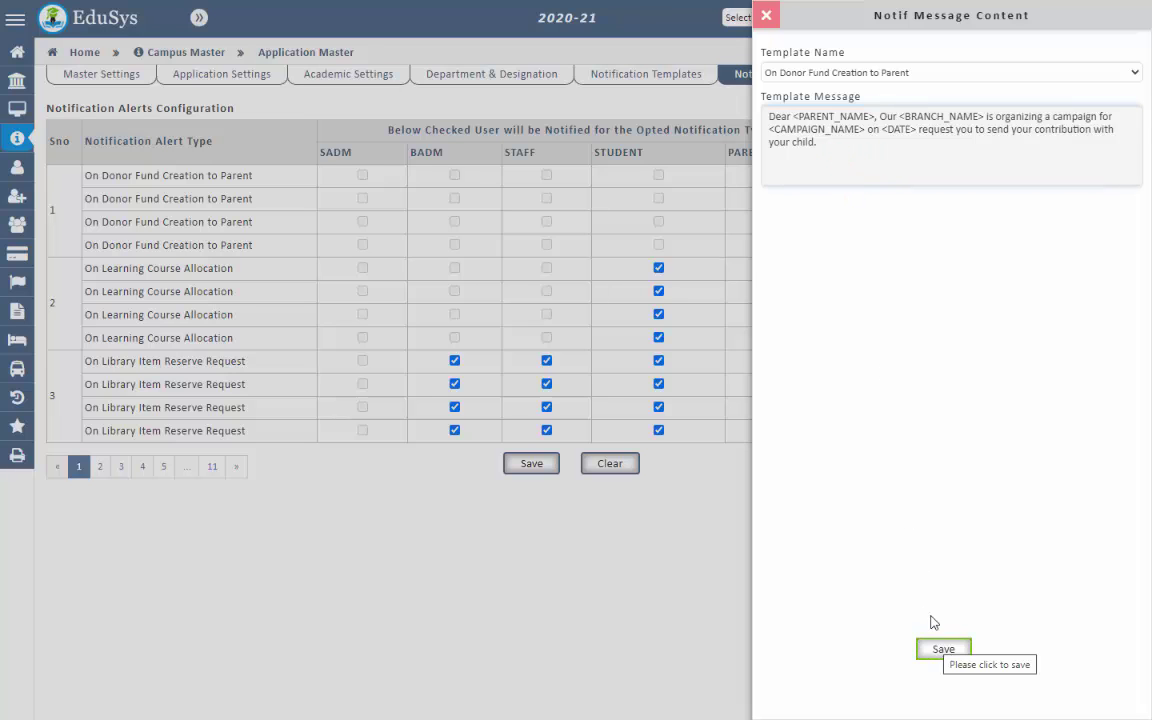
{"action": "left_click", "coordinate": [768, 18]}
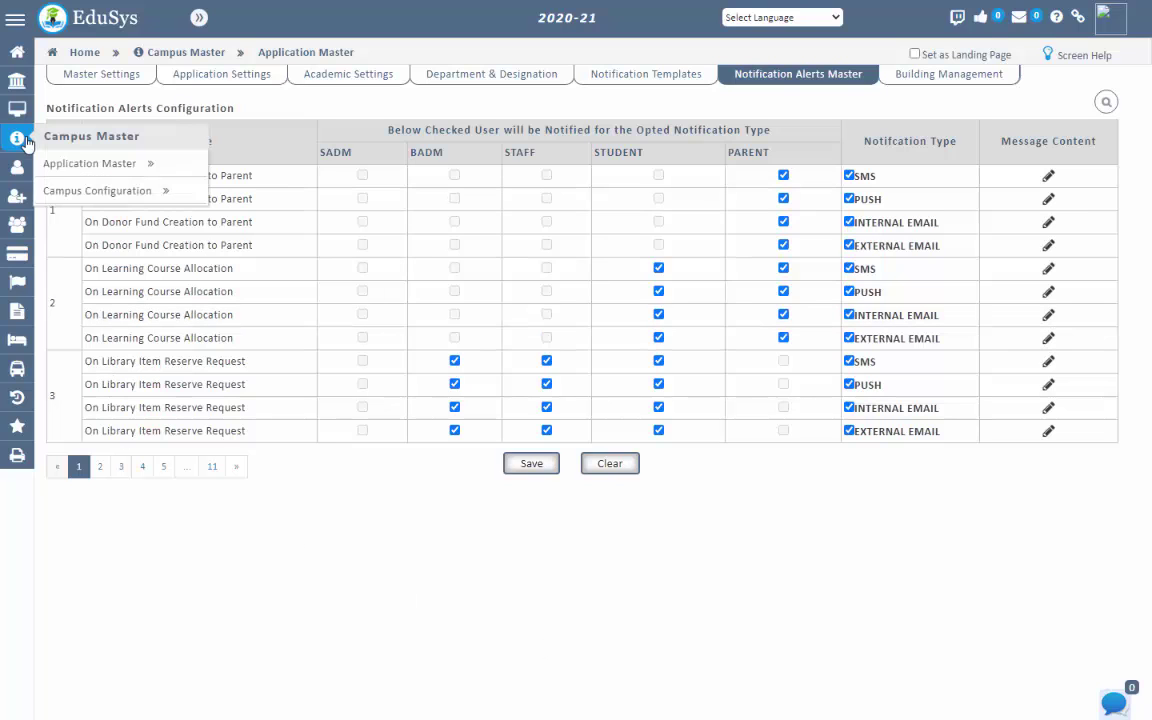
In Application Settings, tick Enable Institution Chat Feature and update the options
{"action": "mouse_move", "coordinate": [138, 165]}
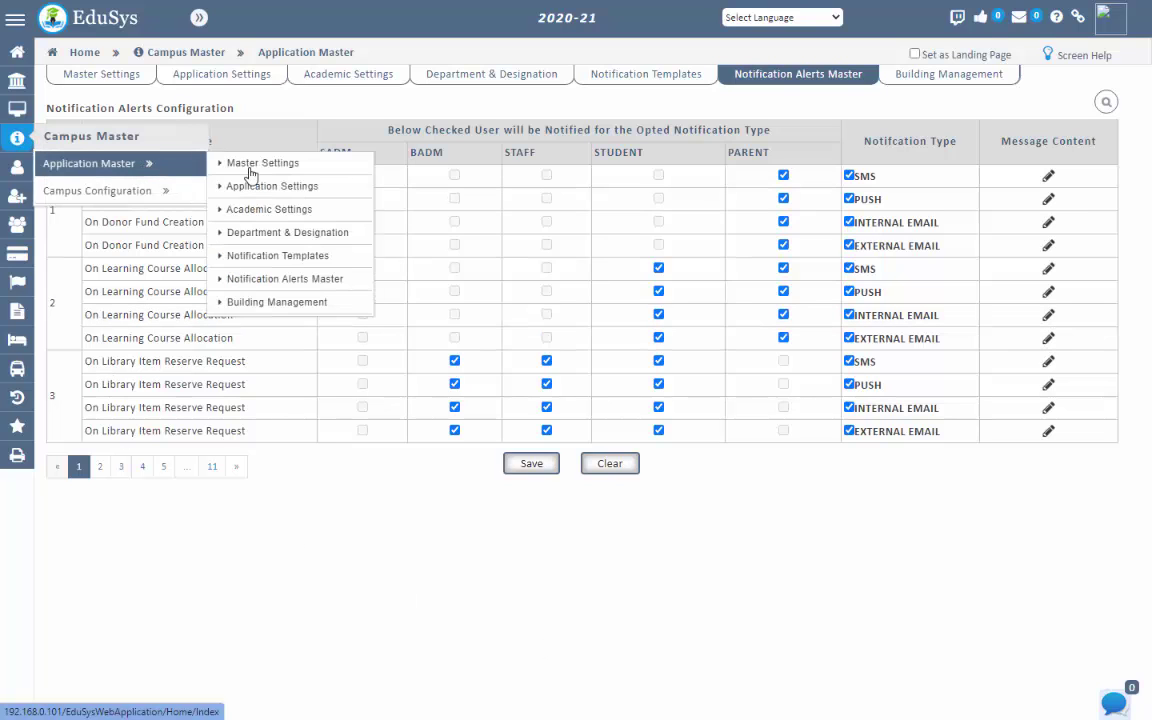
{"action": "left_click", "coordinate": [318, 190]}
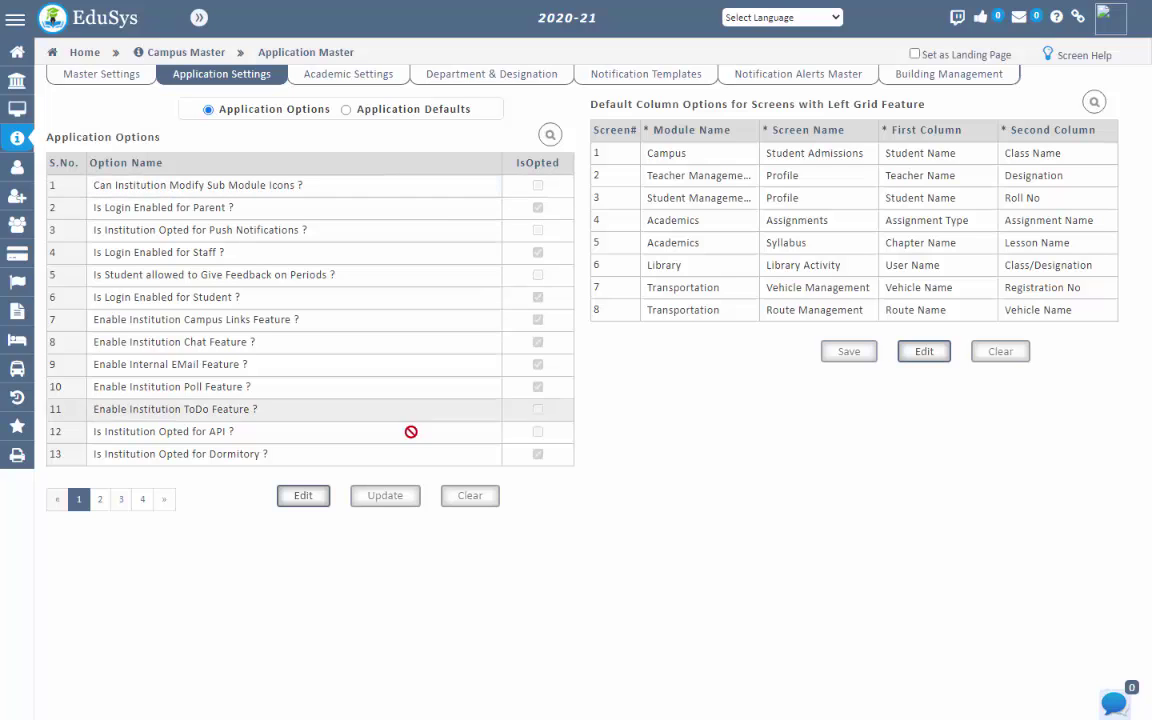
{"action": "left_click", "coordinate": [538, 364]}
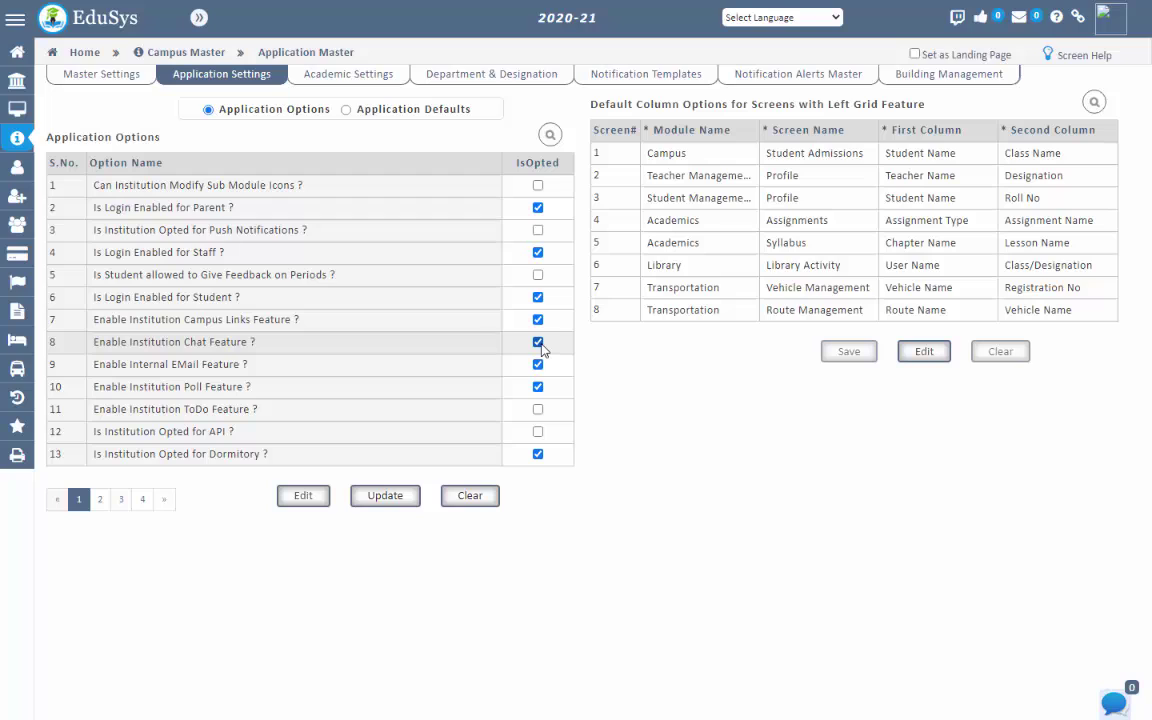
{"action": "left_click", "coordinate": [538, 342]}
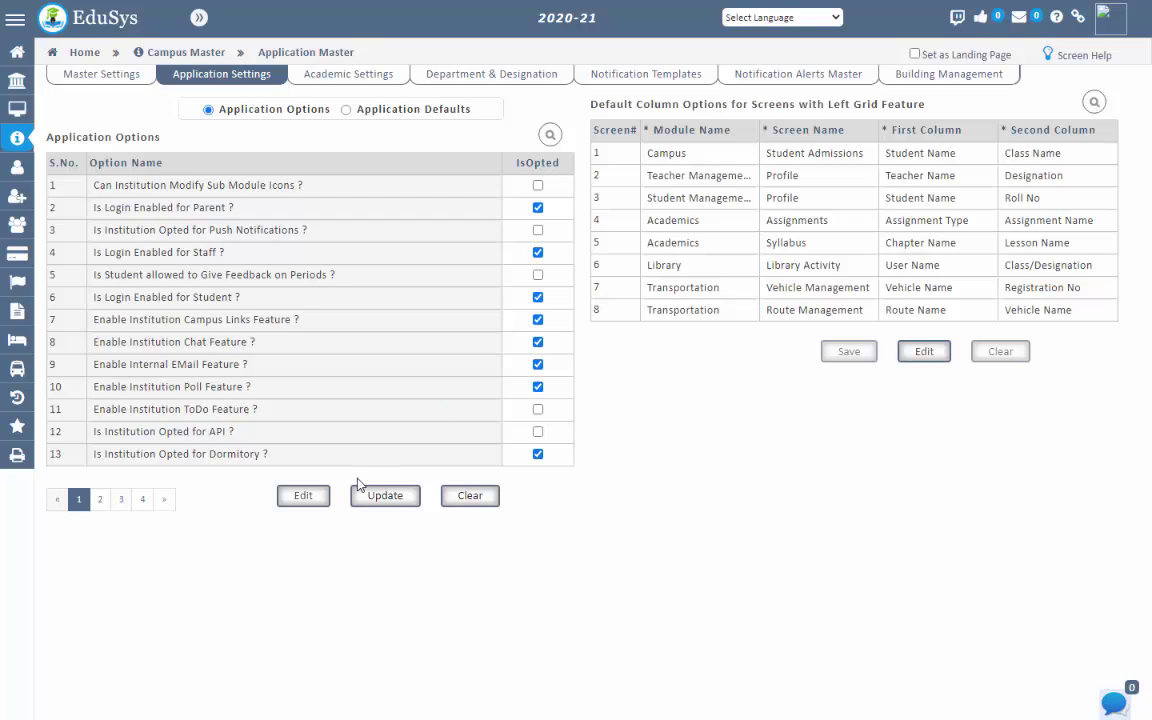
{"action": "left_click", "coordinate": [388, 497]}
Select the Enable Internal EMail Feature label text in the settings list
{"action": "left_click_drag", "start_coordinate": [99, 364], "coordinate": [303, 365]}
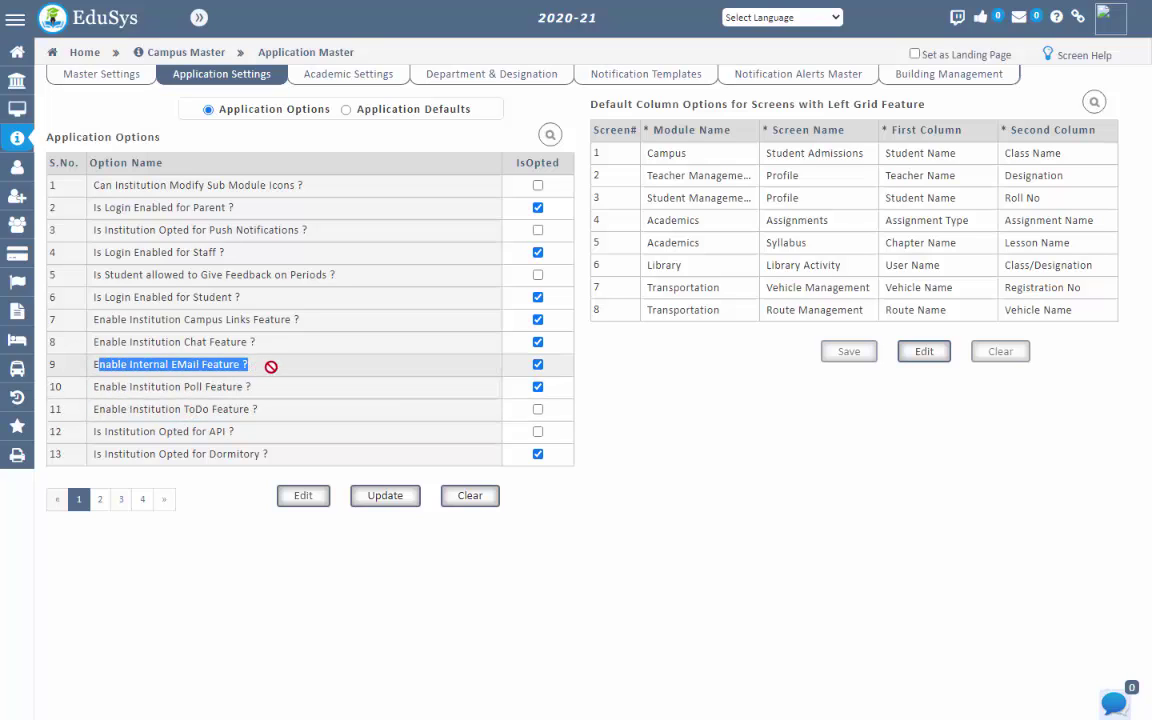
{"action": "left_click", "coordinate": [538, 366]}
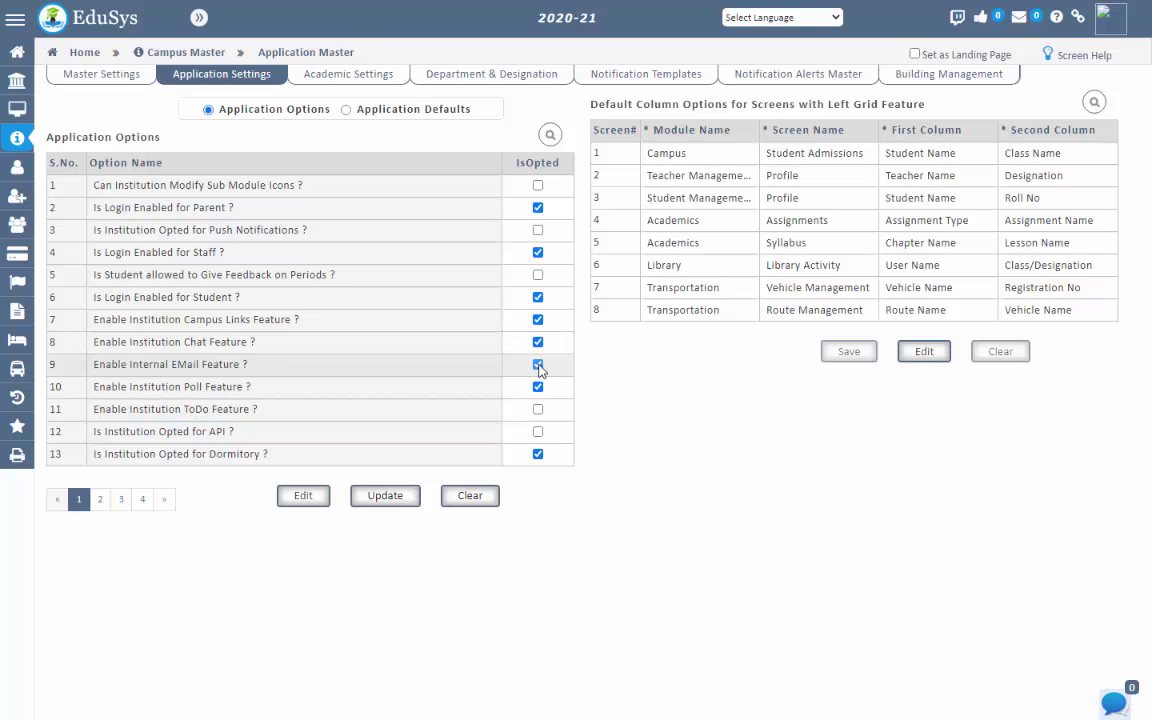
{"action": "triple_click", "coordinate": [252, 364]}
{"action": "left_click_drag", "start_coordinate": [252, 364], "coordinate": [249, 406]}
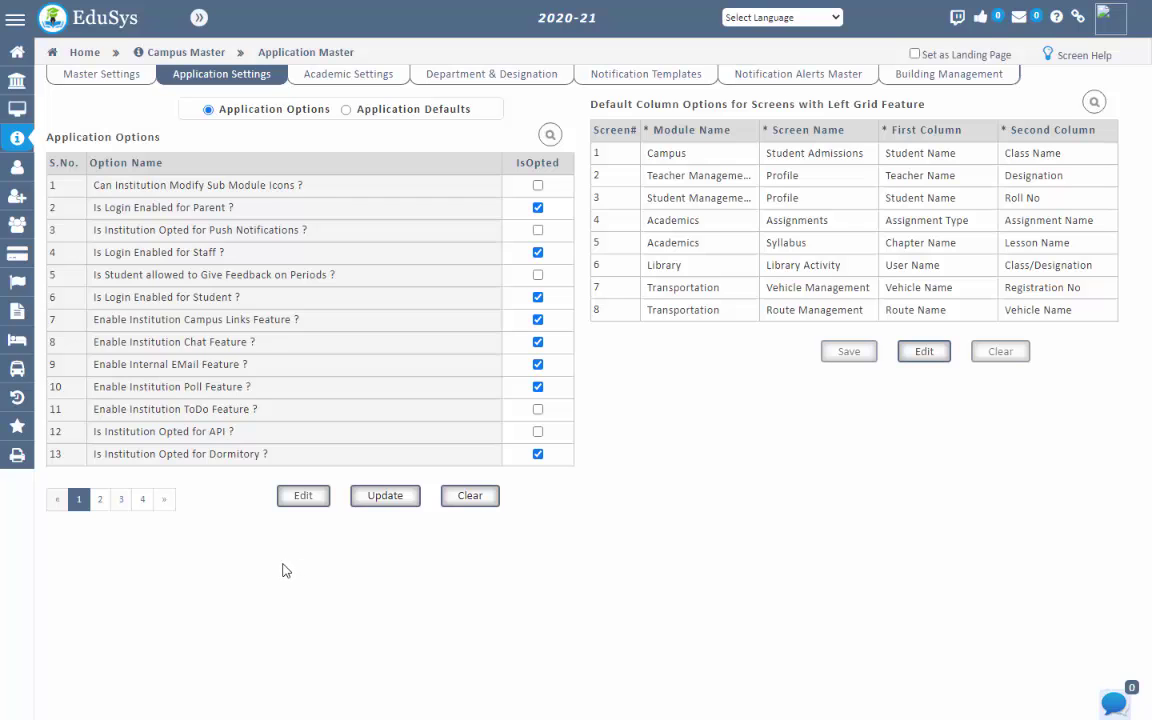
In Staff Management, switch Email Id? to YES so the Email field appears
{"action": "mouse_move", "coordinate": [17, 196]}
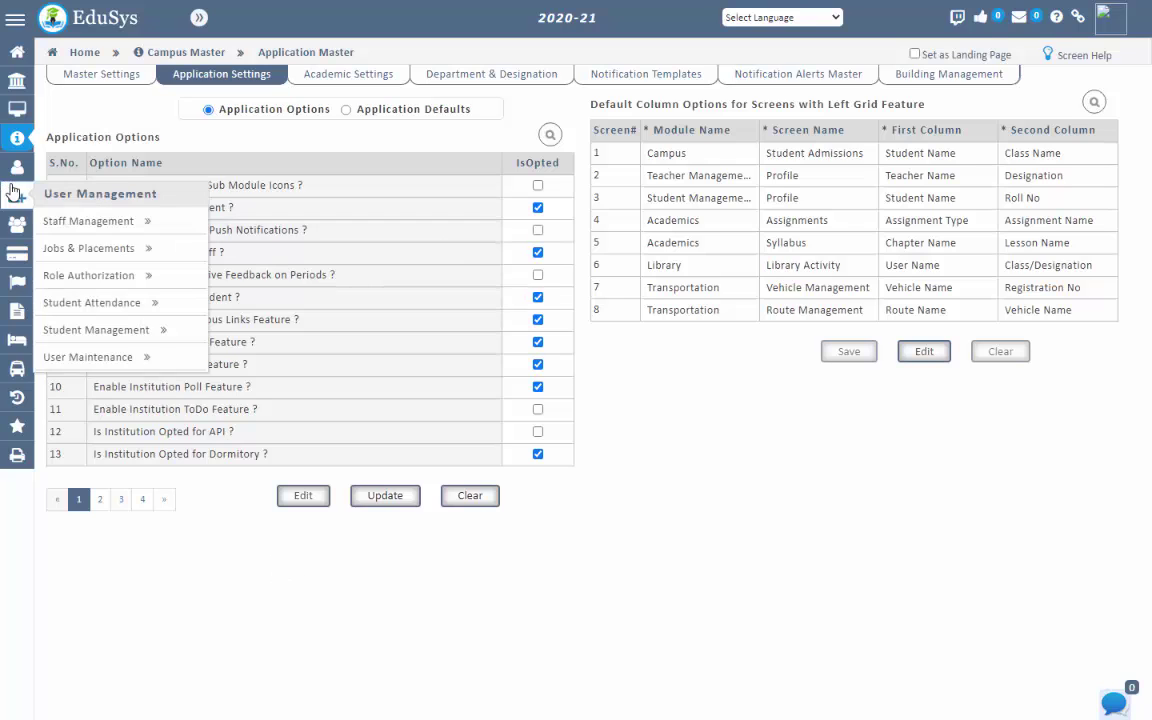
{"action": "left_click", "coordinate": [52, 221]}
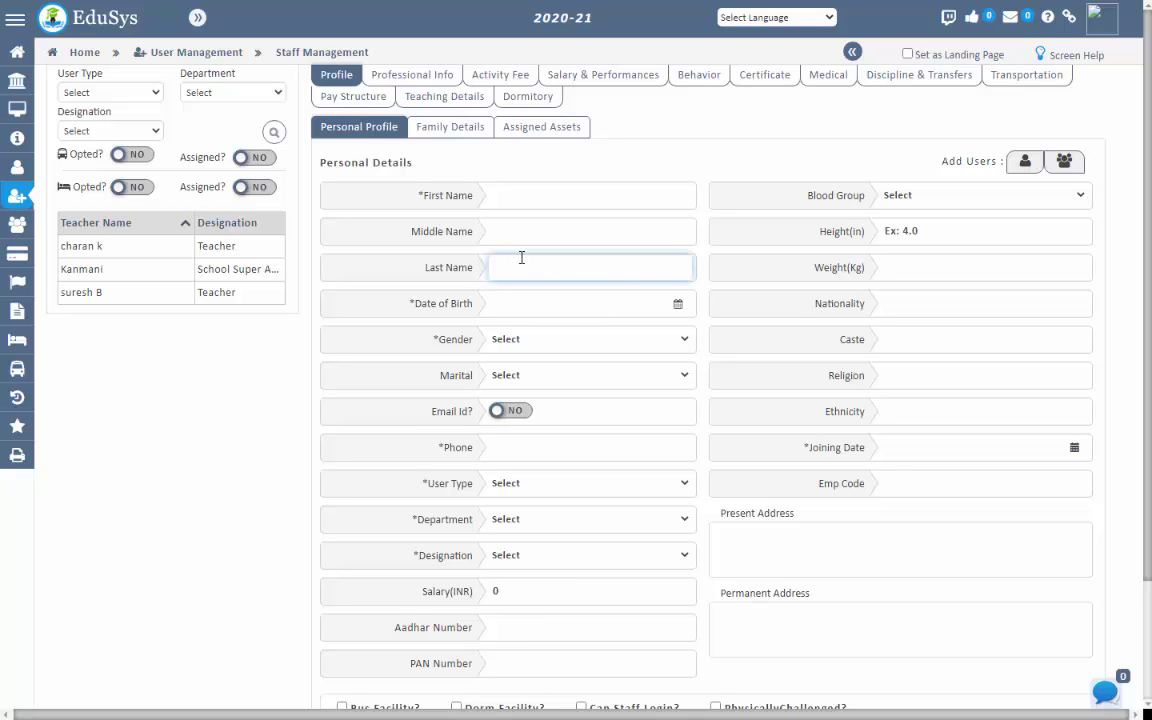
{"action": "scroll", "coordinate": [603, 364], "scroll_direction": "down", "scroll_amount": 1}
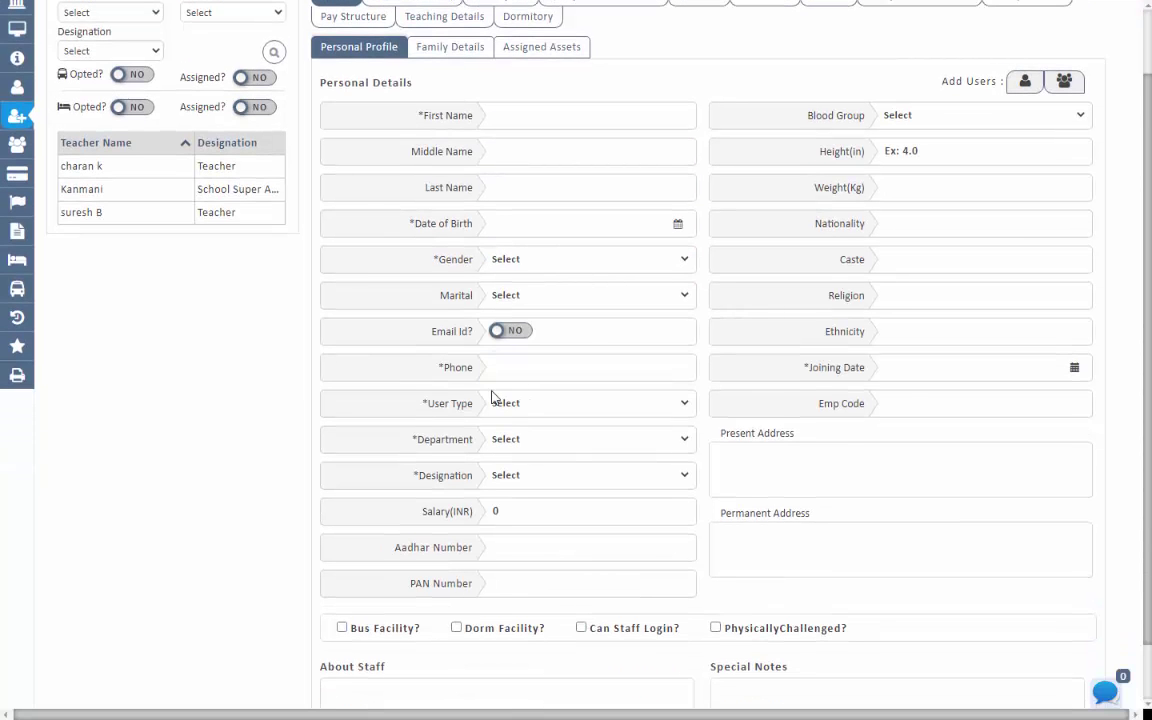
{"action": "left_click", "coordinate": [512, 331]}
{"action": "left_click", "coordinate": [513, 372]}
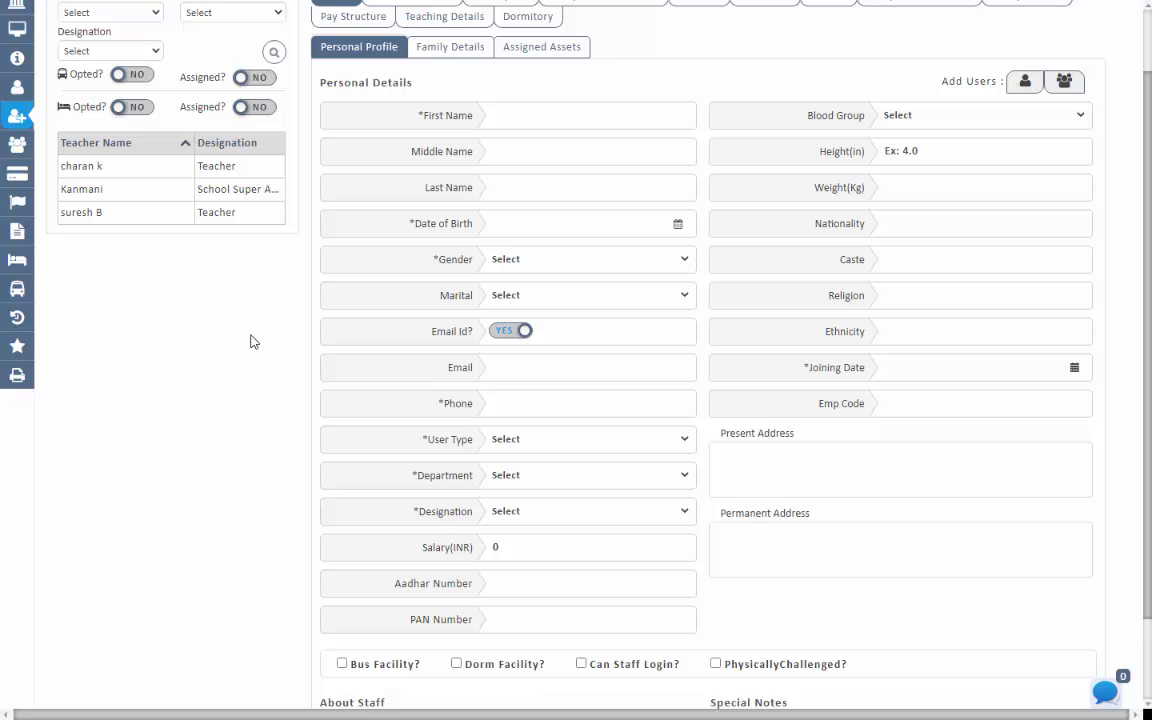
{"action": "scroll", "coordinate": [253, 340], "scroll_direction": "up", "scroll_amount": 2}
Log out, detour through the Get Password page, then sign back in with saved credentials
{"action": "left_click", "coordinate": [1097, 16]}
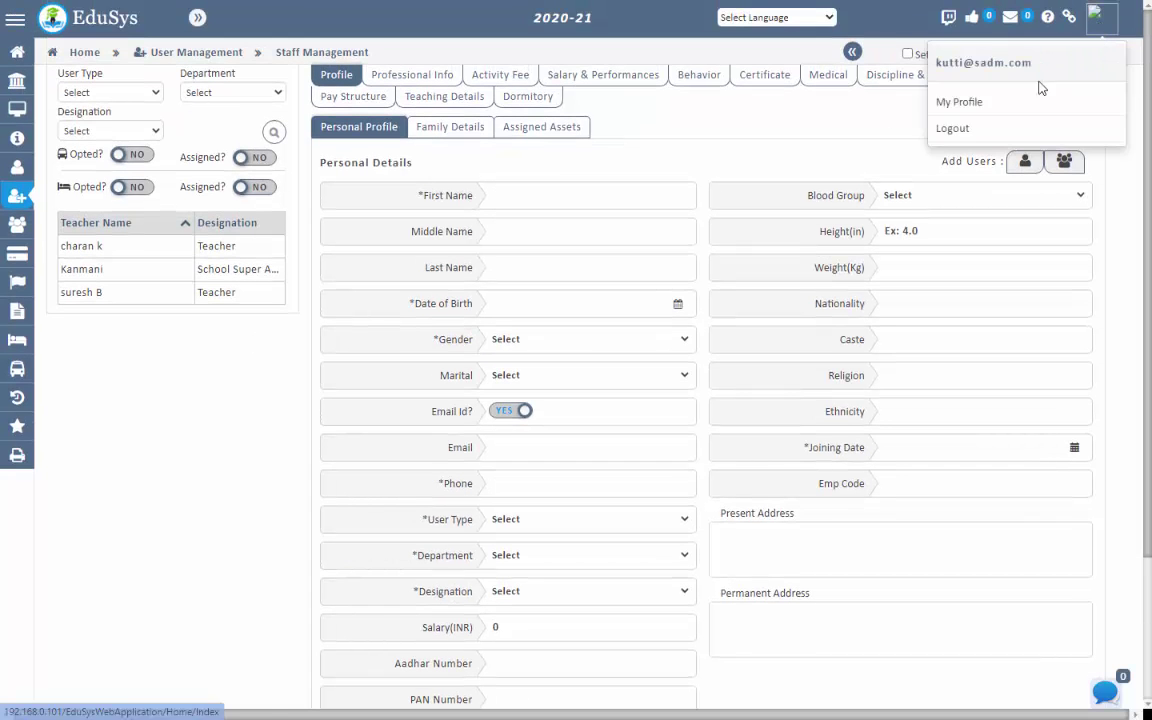
{"action": "left_click", "coordinate": [995, 128]}
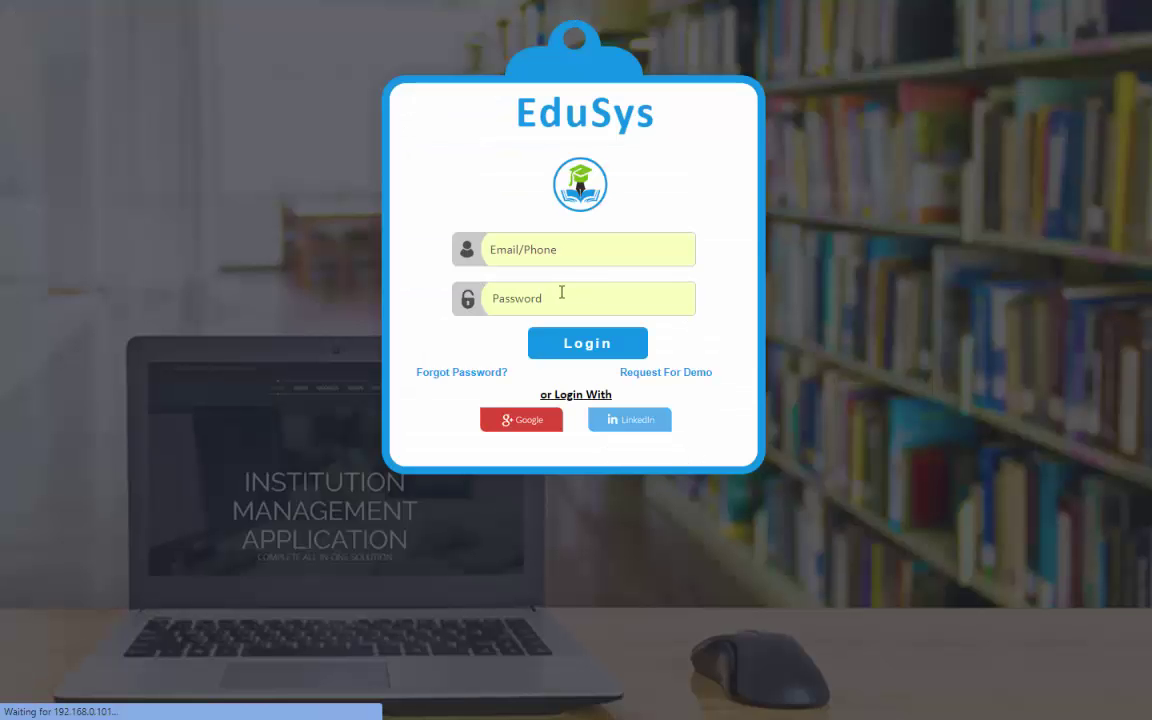
{"action": "left_click", "coordinate": [479, 374]}
{"action": "left_click", "coordinate": [458, 254]}
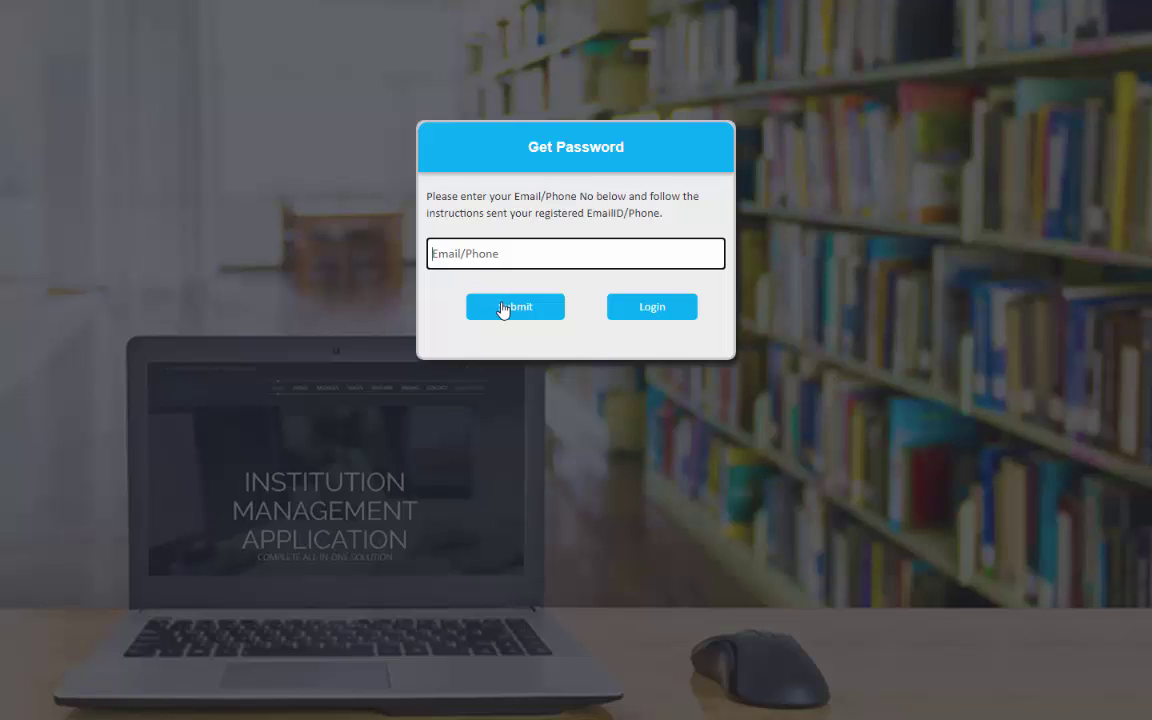
{"action": "left_click", "coordinate": [650, 307]}
{"action": "left_click", "coordinate": [535, 249]}
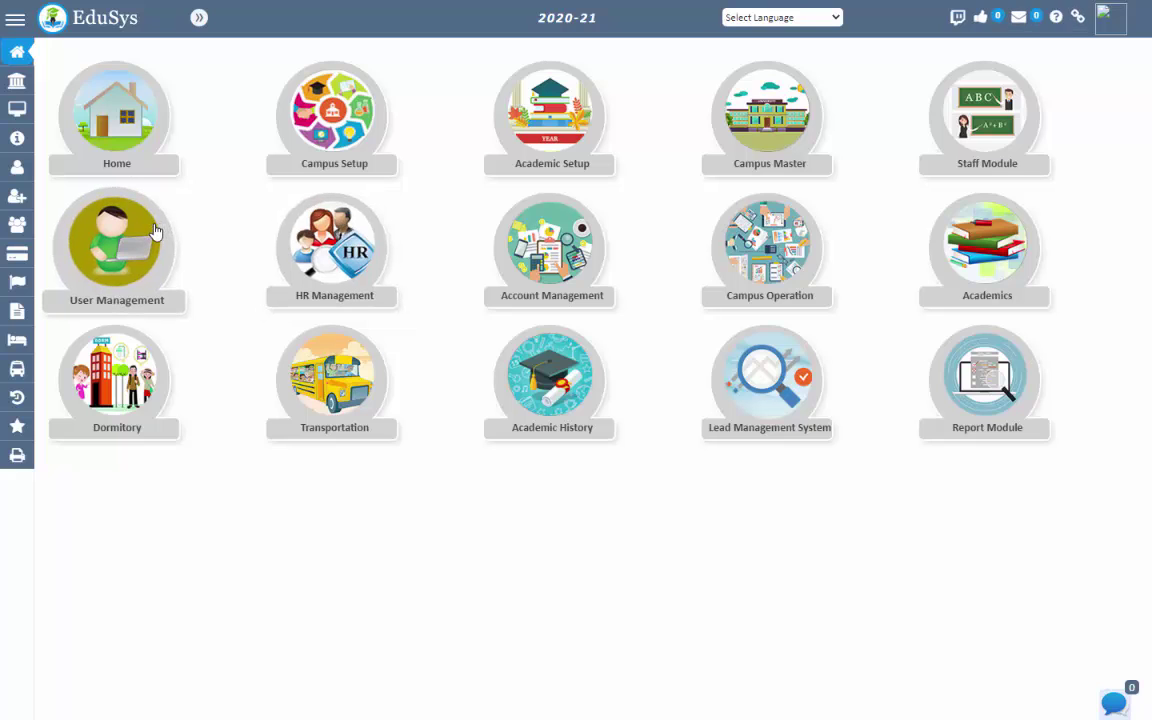
Open Student Attendance's Attendance Entry & History view
{"action": "mouse_move", "coordinate": [26, 200]}
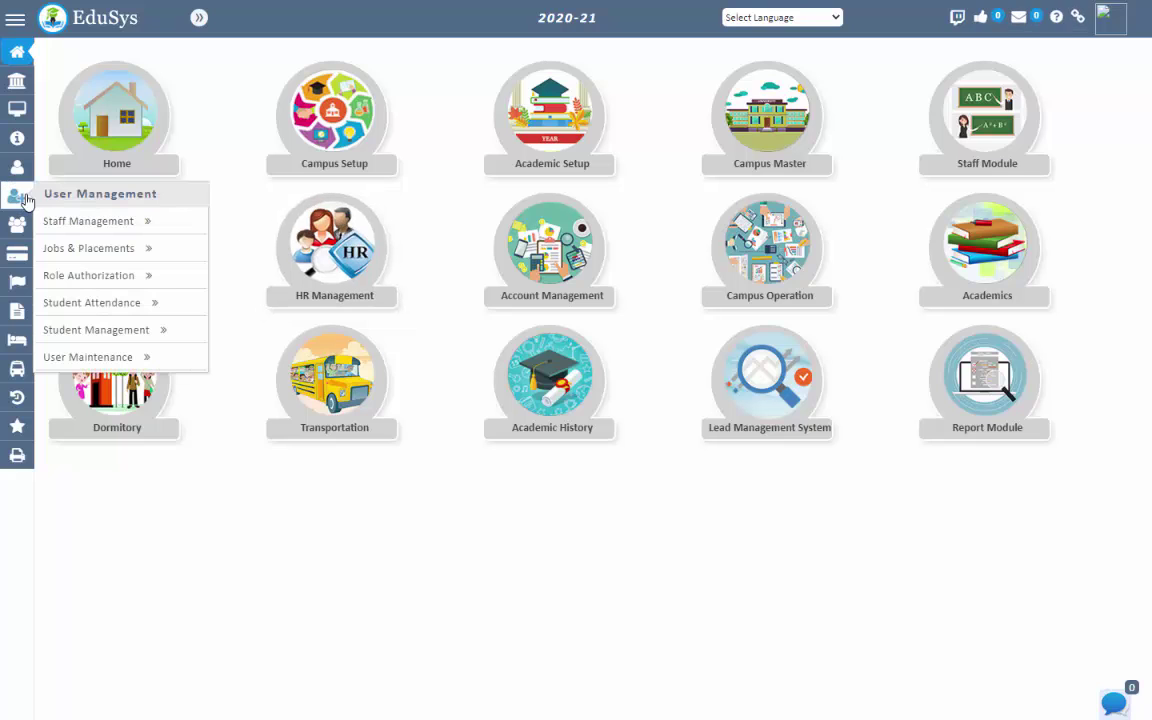
{"action": "left_click", "coordinate": [163, 308]}
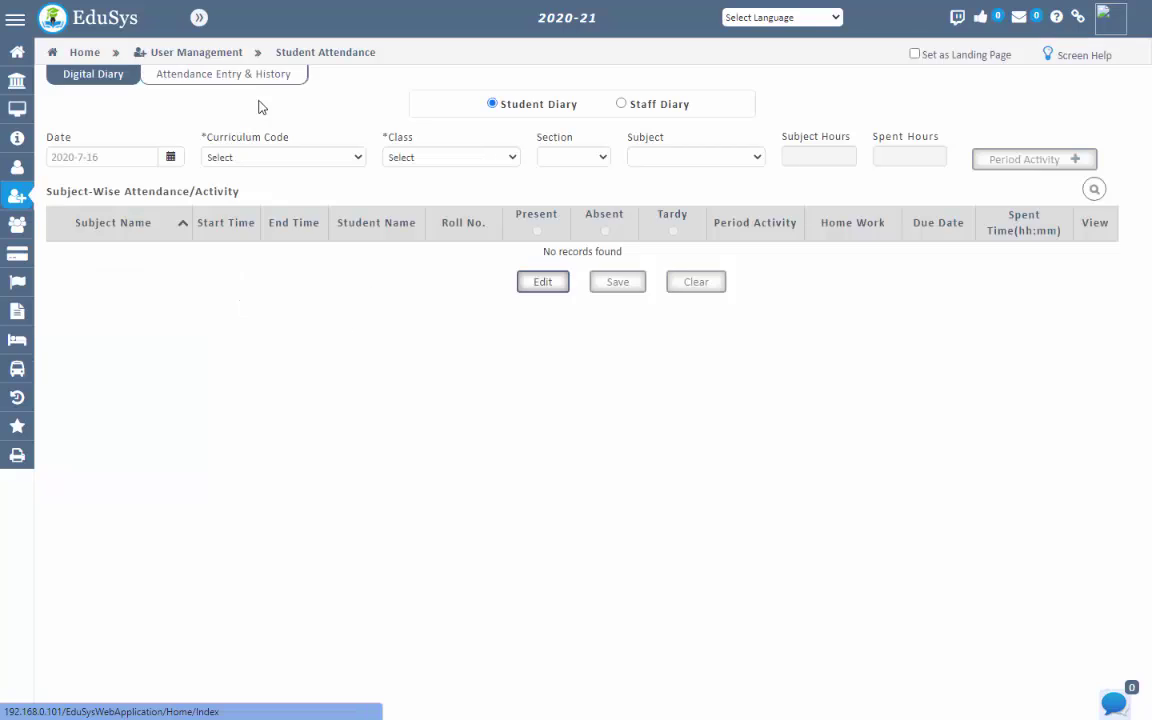
{"action": "left_click", "coordinate": [246, 86]}
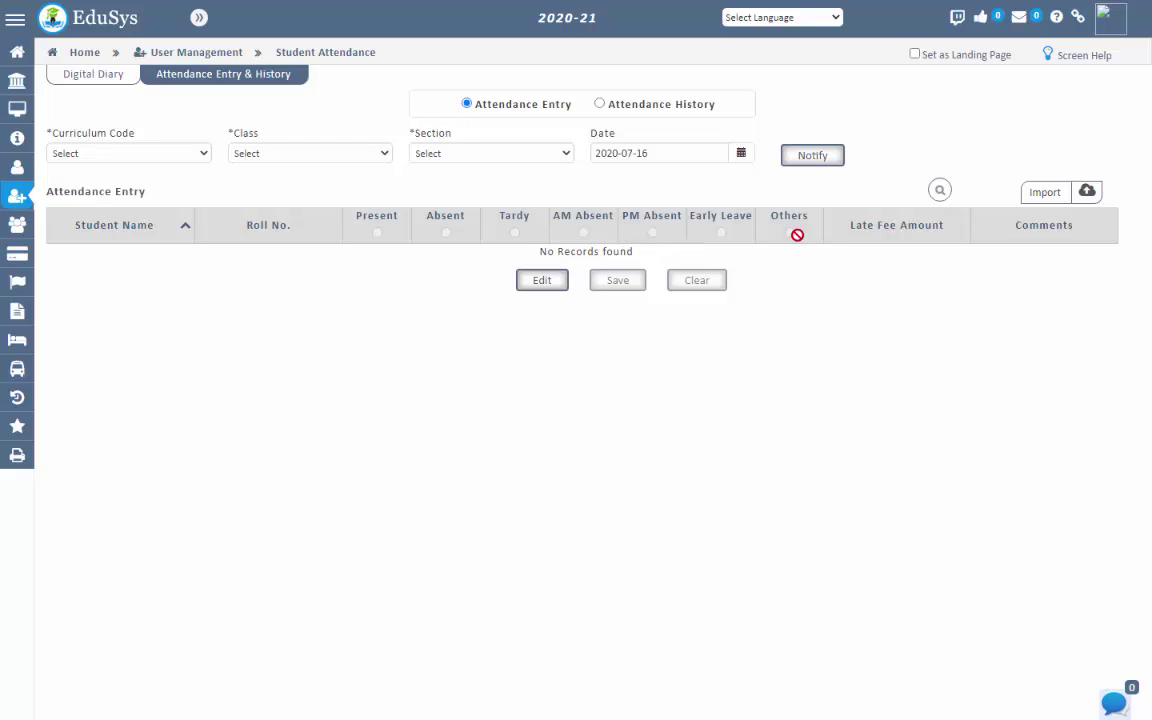
Try the Notify choices present-only, absent-only and both, then close the panel
{"action": "left_click", "coordinate": [812, 159]}
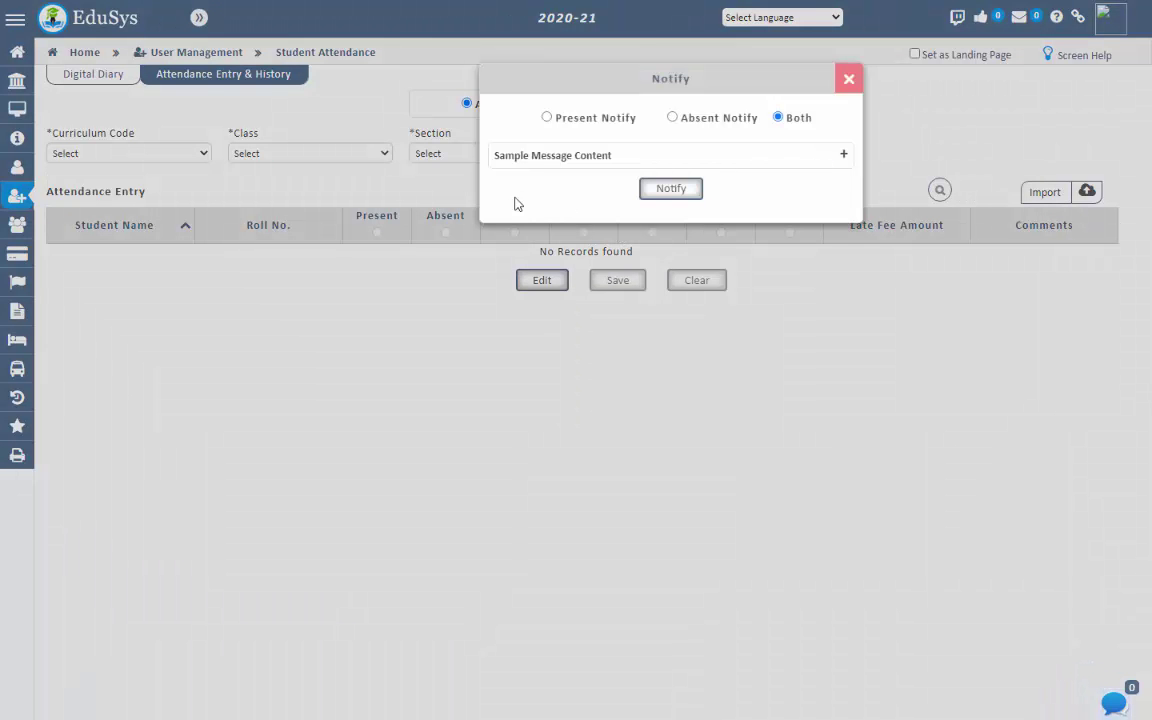
{"action": "left_click", "coordinate": [571, 121]}
{"action": "left_click", "coordinate": [685, 119]}
{"action": "left_click", "coordinate": [778, 119]}
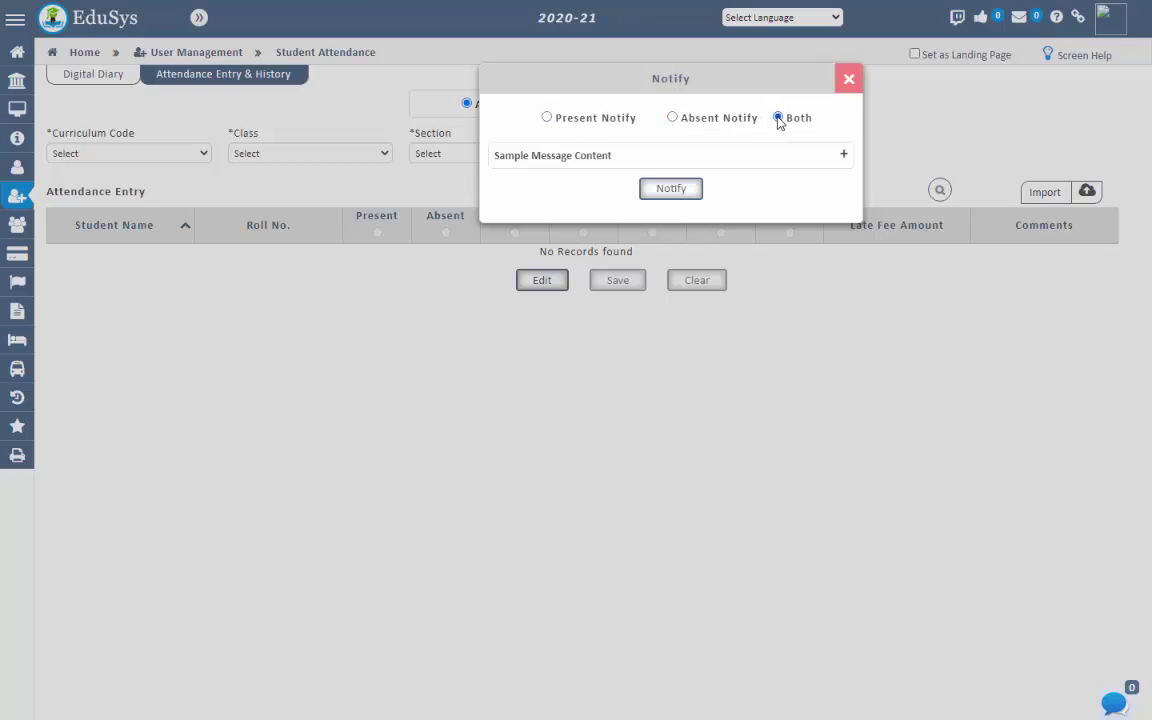
{"action": "left_click", "coordinate": [848, 79]}
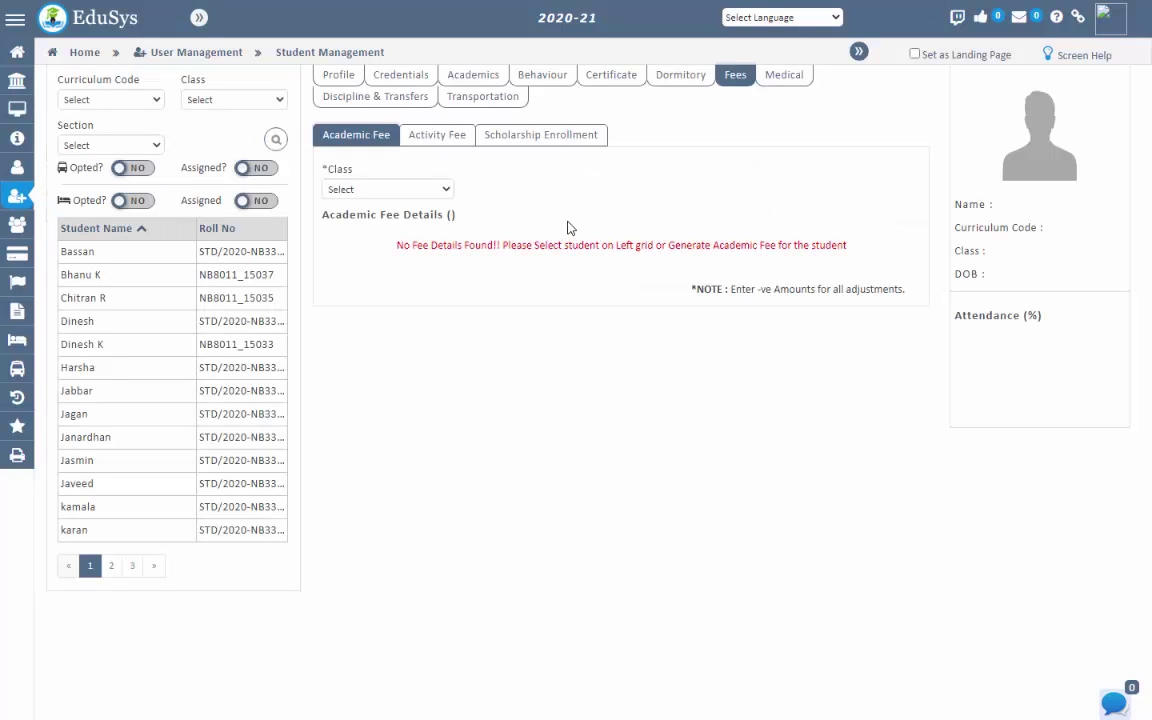
Load the first student's Academic Fee details in Student Management
{"action": "left_click", "coordinate": [231, 255]}
{"action": "scroll", "coordinate": [526, 428], "scroll_direction": "down", "scroll_amount": 2}
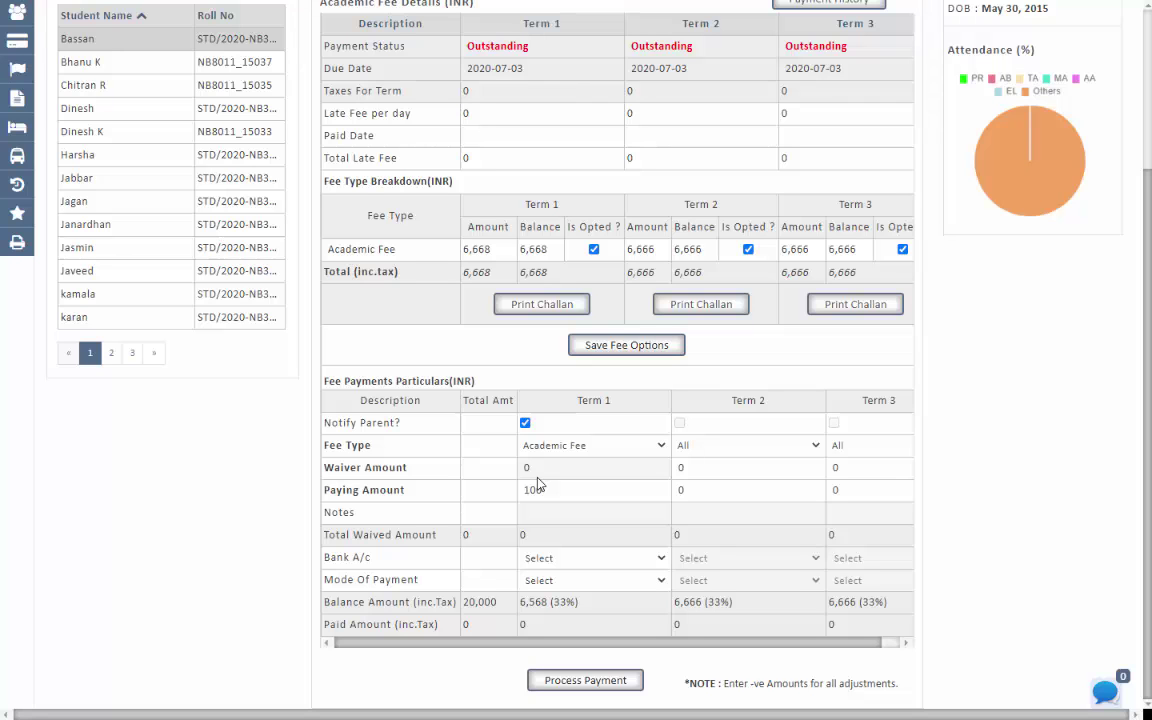
{"action": "scroll", "coordinate": [537, 485], "scroll_direction": "up", "scroll_amount": 2}
Open Fee Management's Fee Receivables in the Fee Detailed view
{"action": "mouse_move", "coordinate": [16, 252]}
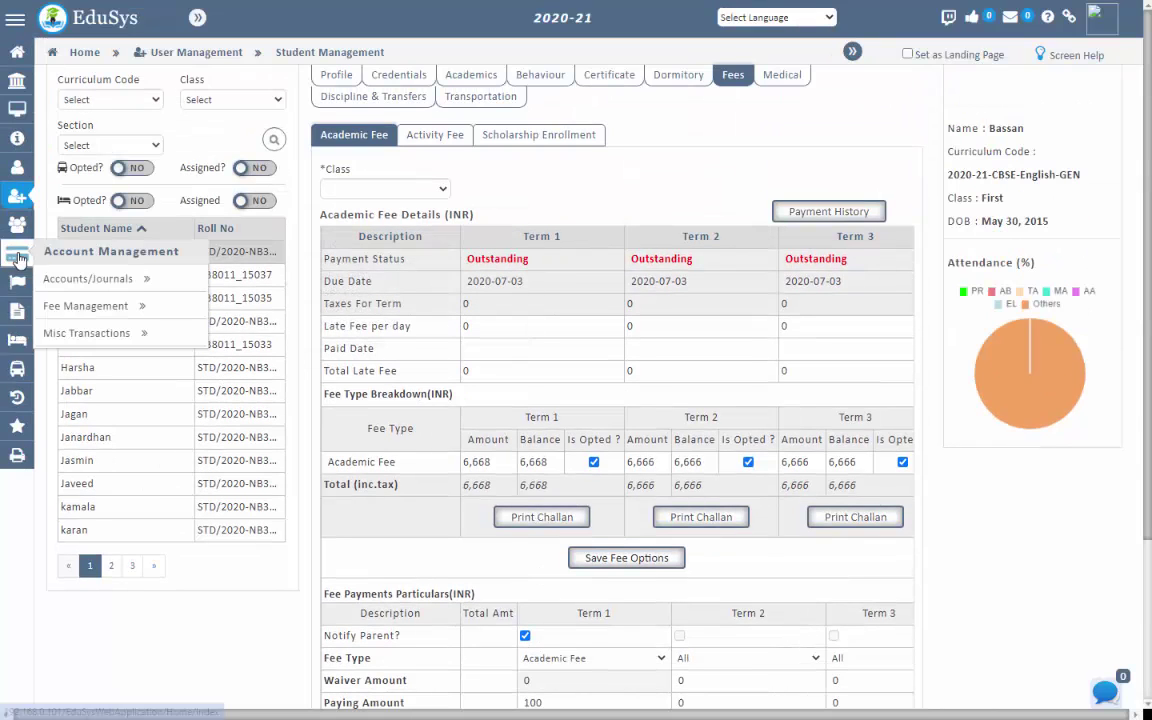
{"action": "mouse_move", "coordinate": [155, 285]}
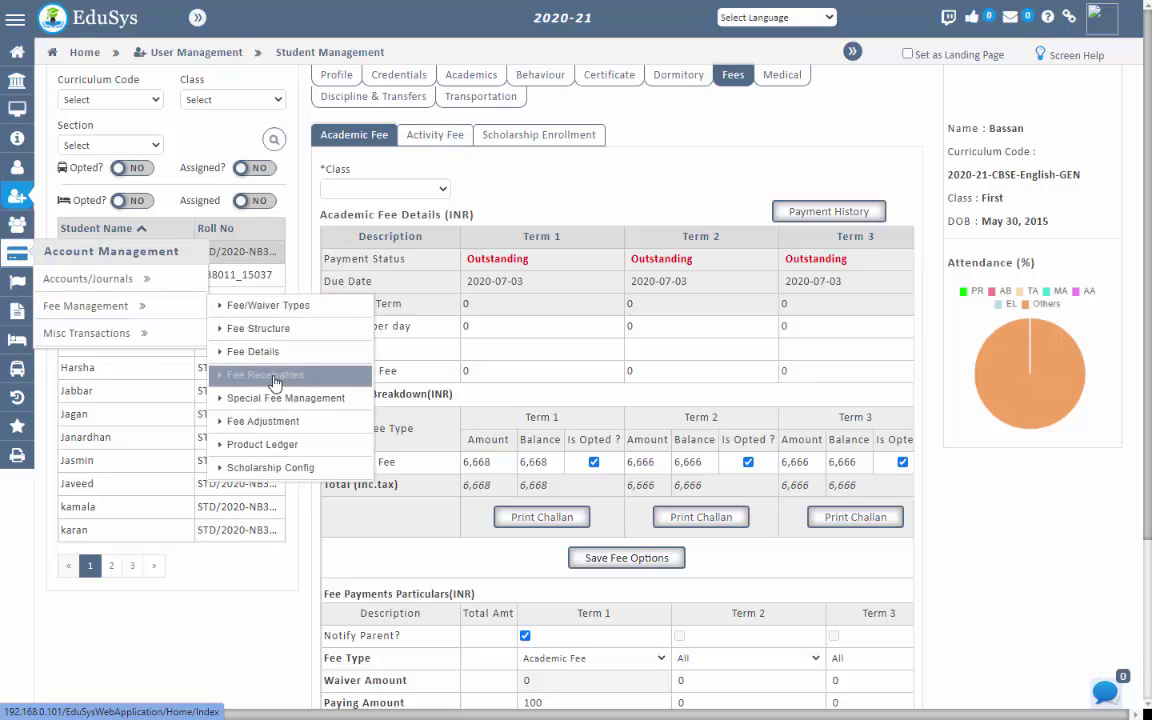
{"action": "left_click", "coordinate": [285, 375]}
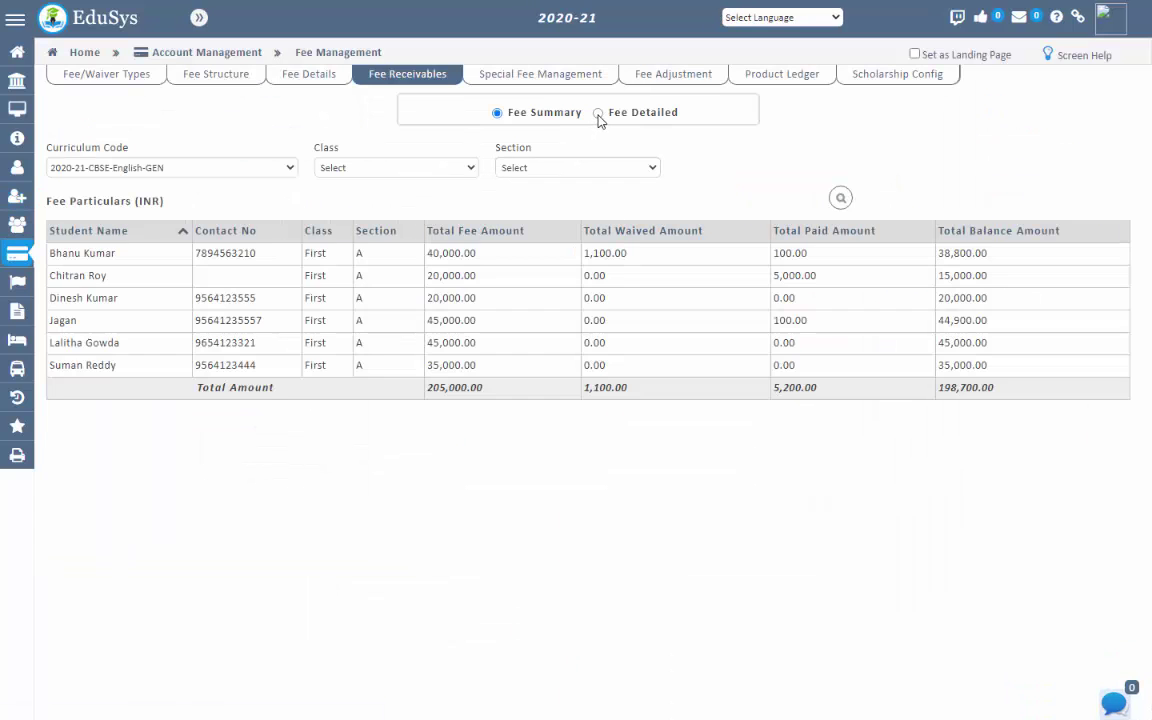
{"action": "left_click", "coordinate": [598, 114]}
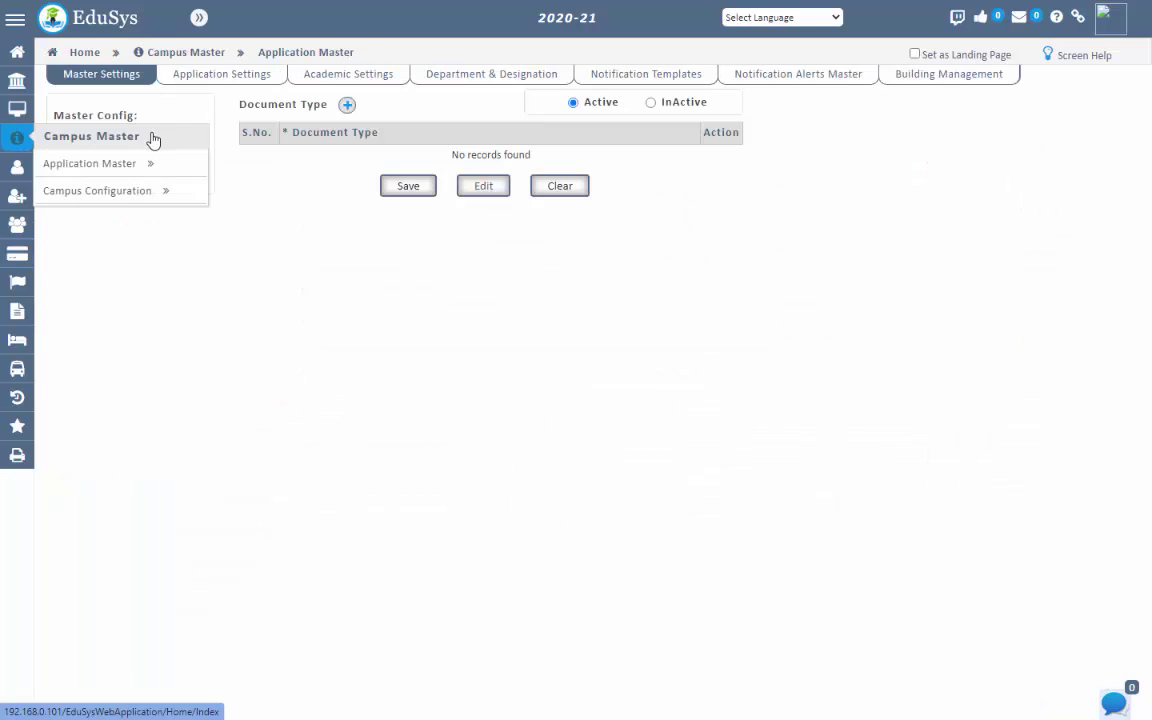
Open Academic Settings and choose Digital Diary Settings in the Academic Config dropdown
{"action": "mouse_move", "coordinate": [152, 168]}
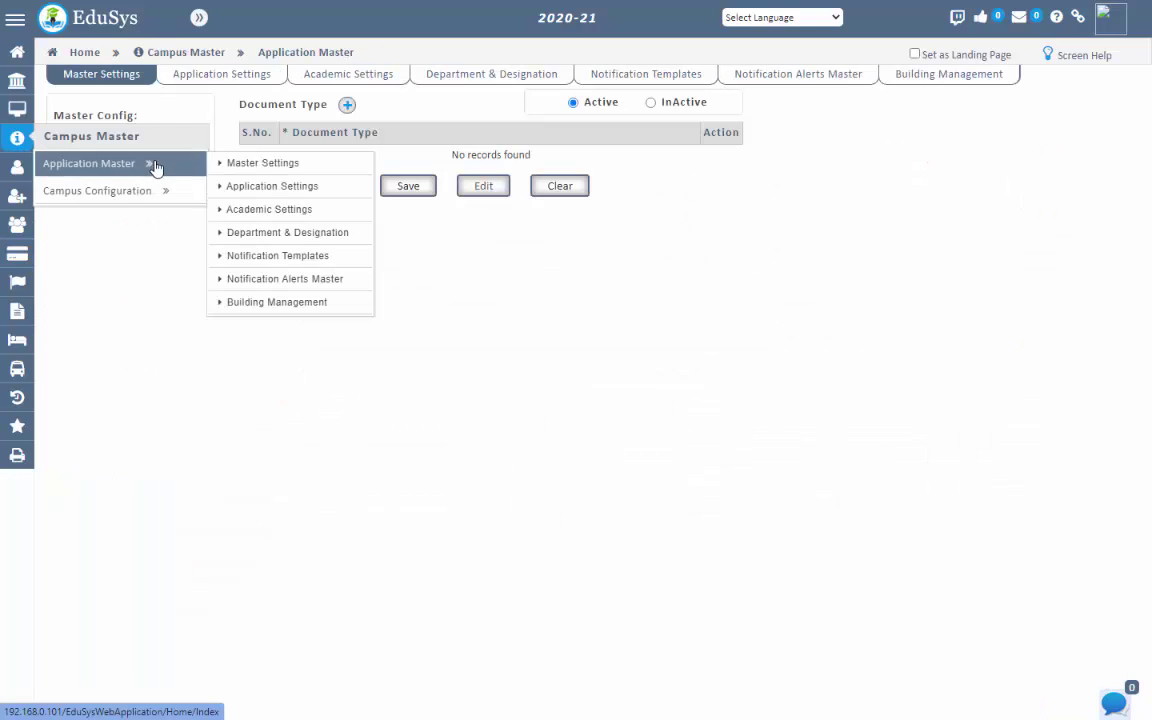
{"action": "left_click", "coordinate": [342, 75]}
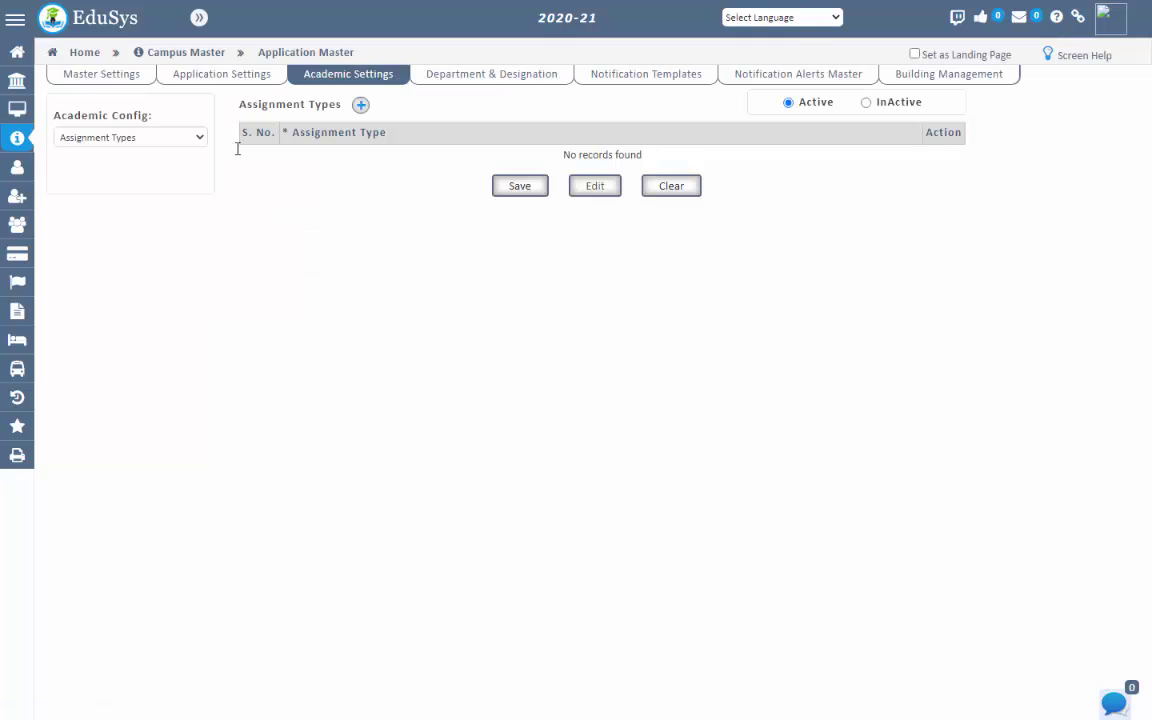
{"action": "left_click", "coordinate": [175, 138]}
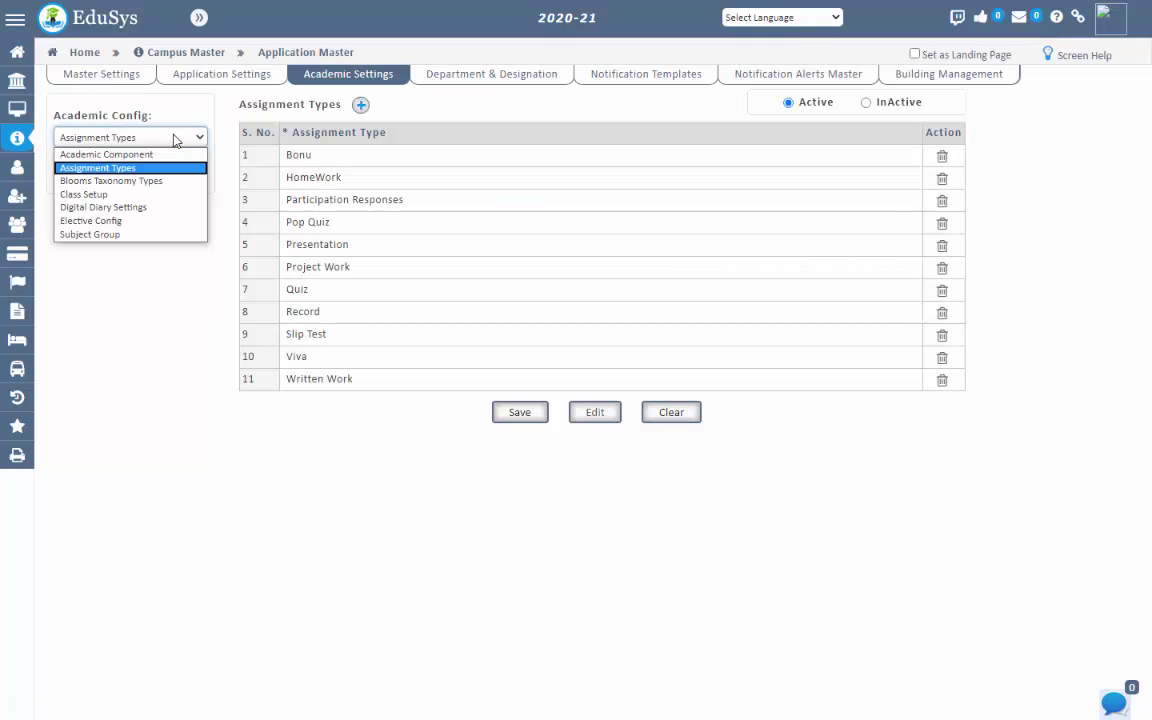
{"action": "left_click", "coordinate": [133, 208]}
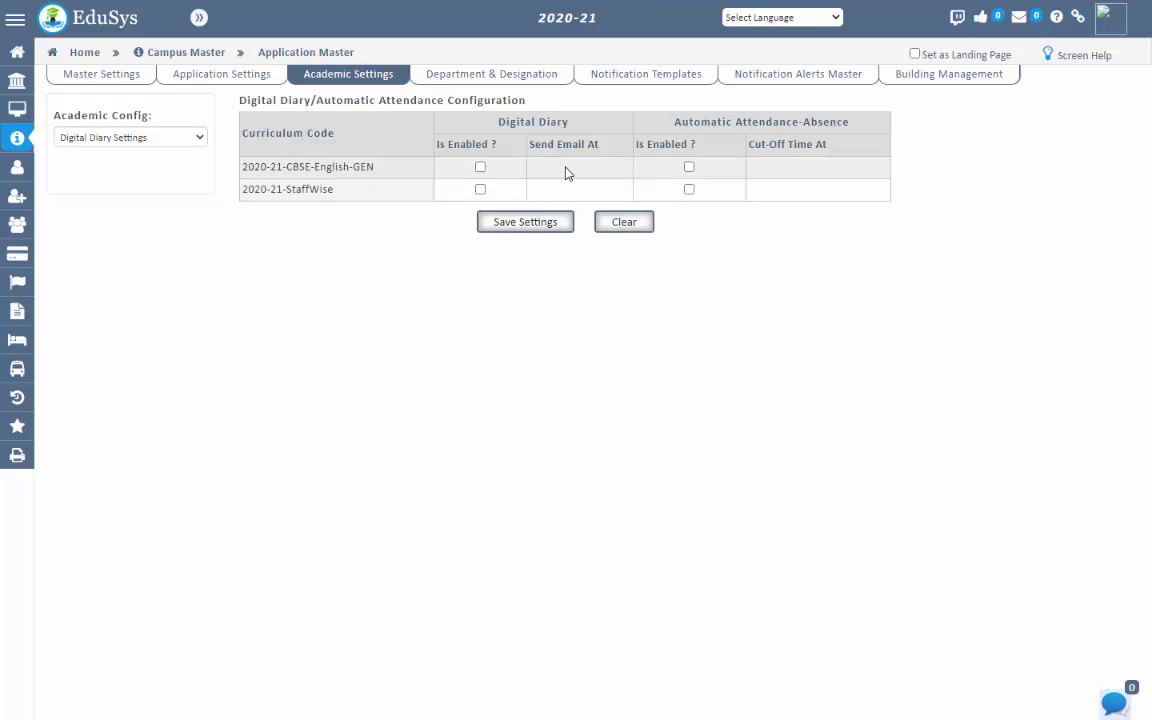
{"action": "left_click", "coordinate": [487, 222]}
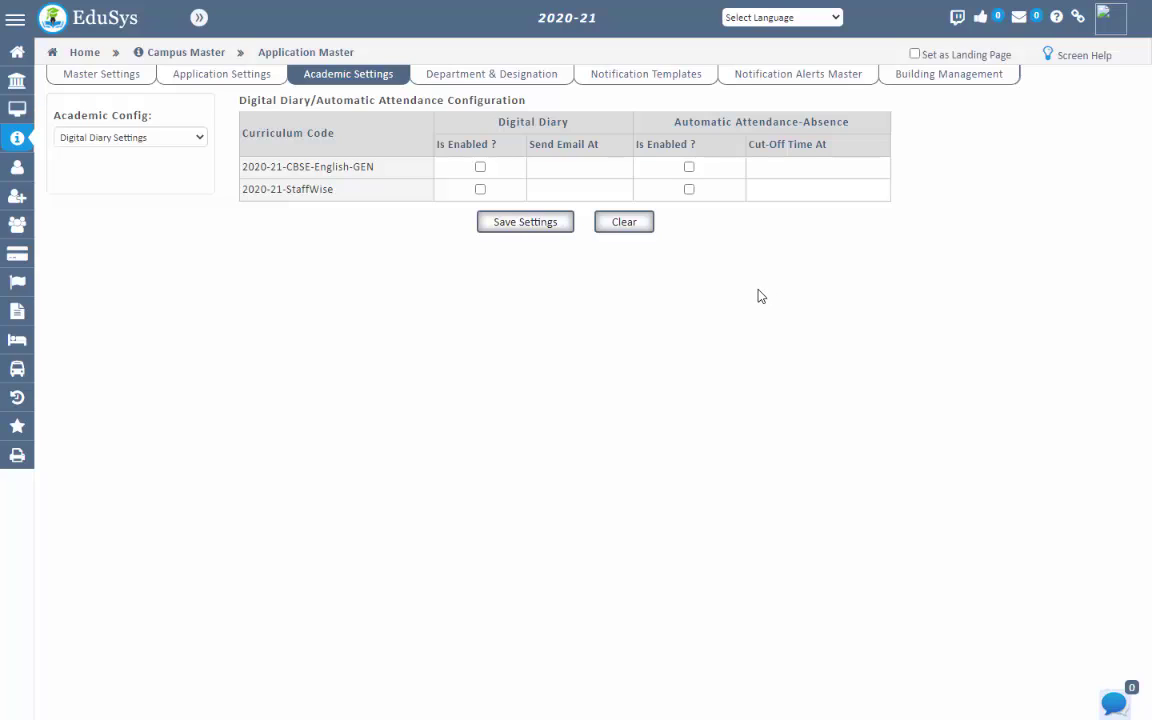
Visit Transportation, then open Misc Operations' PTM tab and close the Schedule Meeting form unfilled
{"action": "mouse_move", "coordinate": [17, 368]}
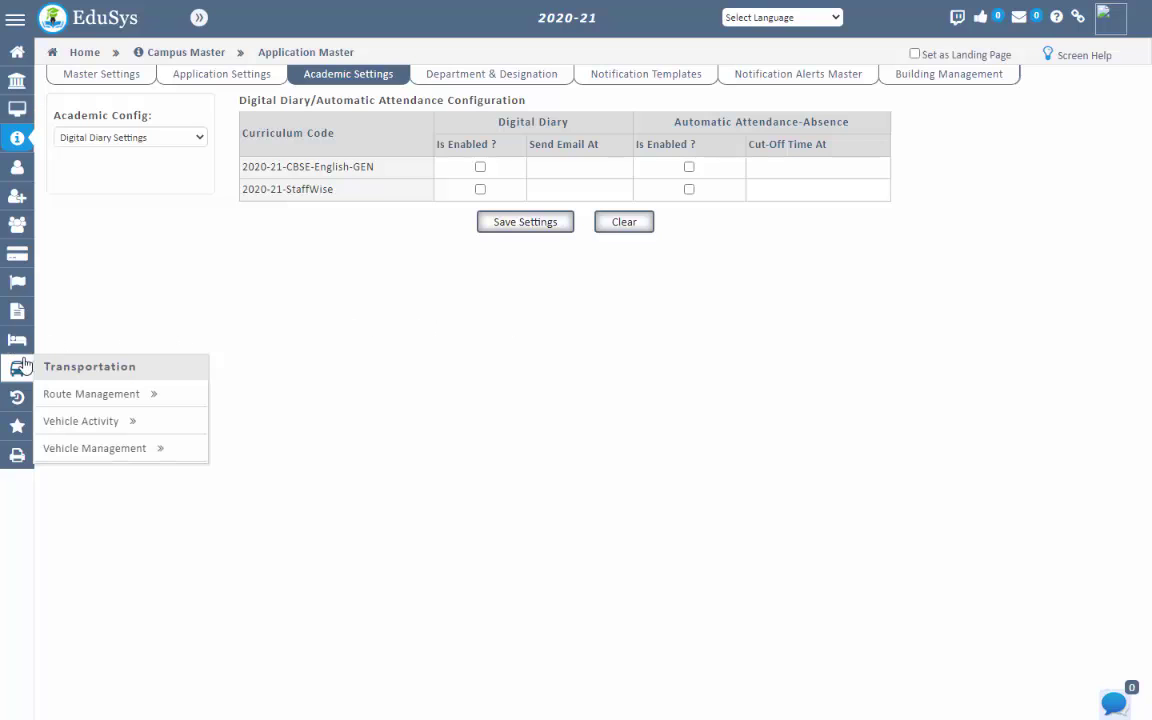
{"action": "left_click", "coordinate": [97, 370]}
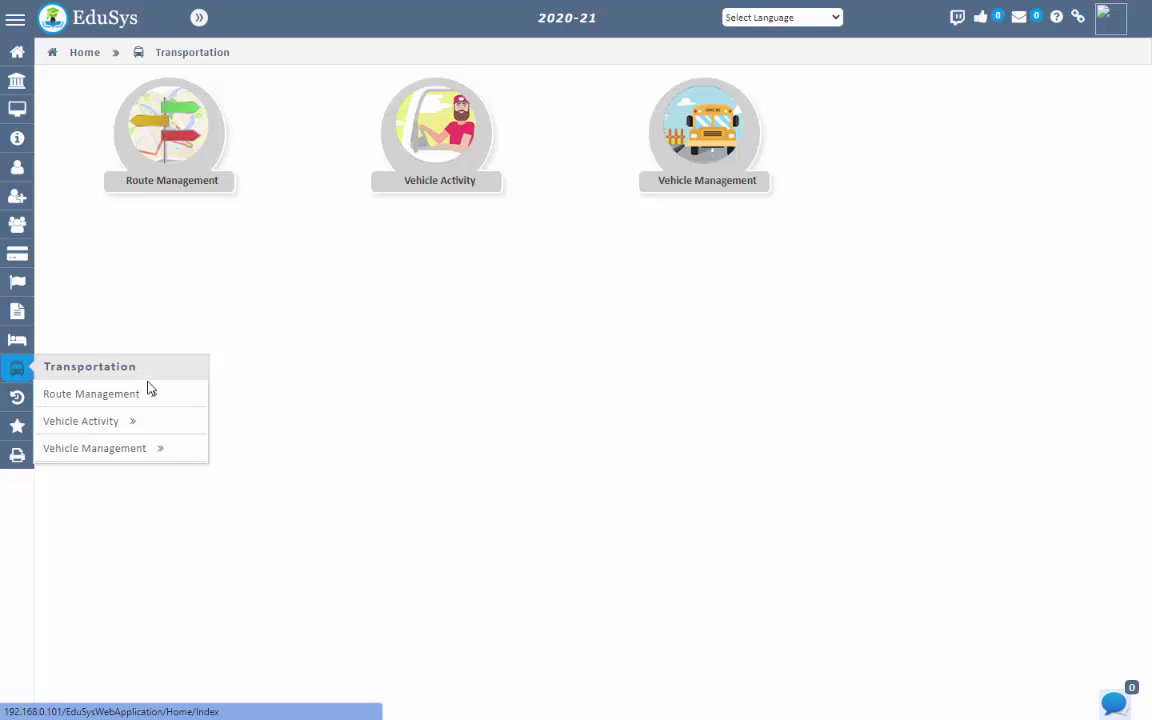
{"action": "mouse_move", "coordinate": [149, 393]}
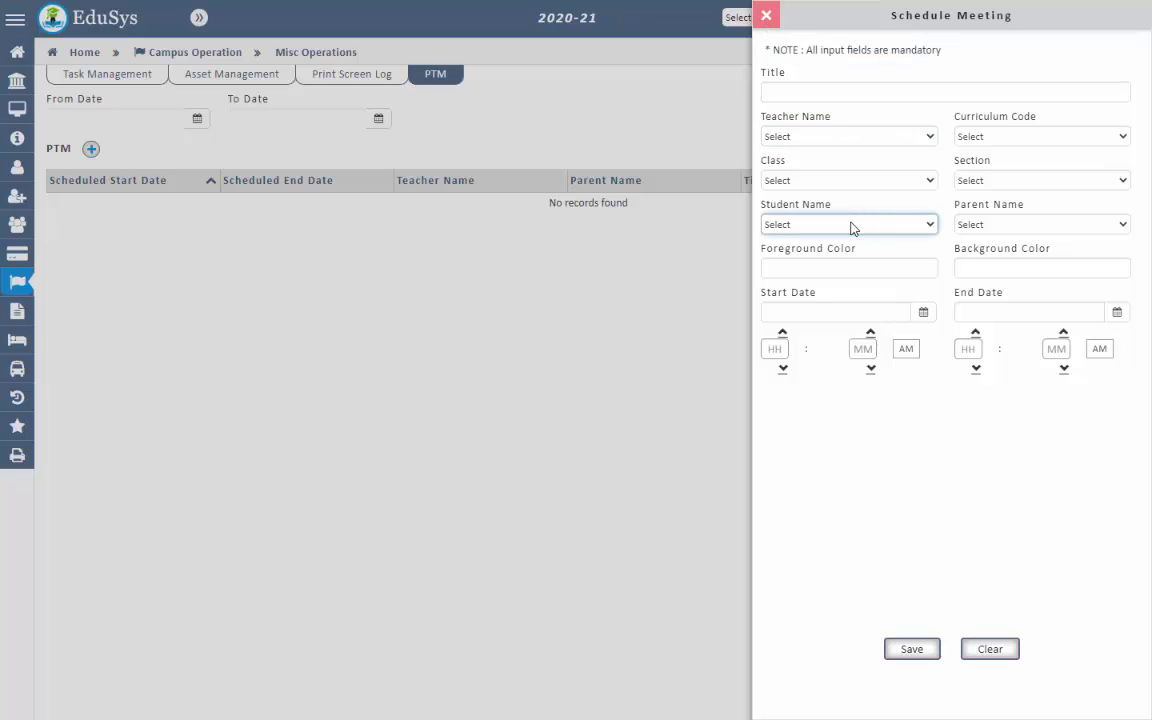
{"action": "left_click", "coordinate": [764, 17]}
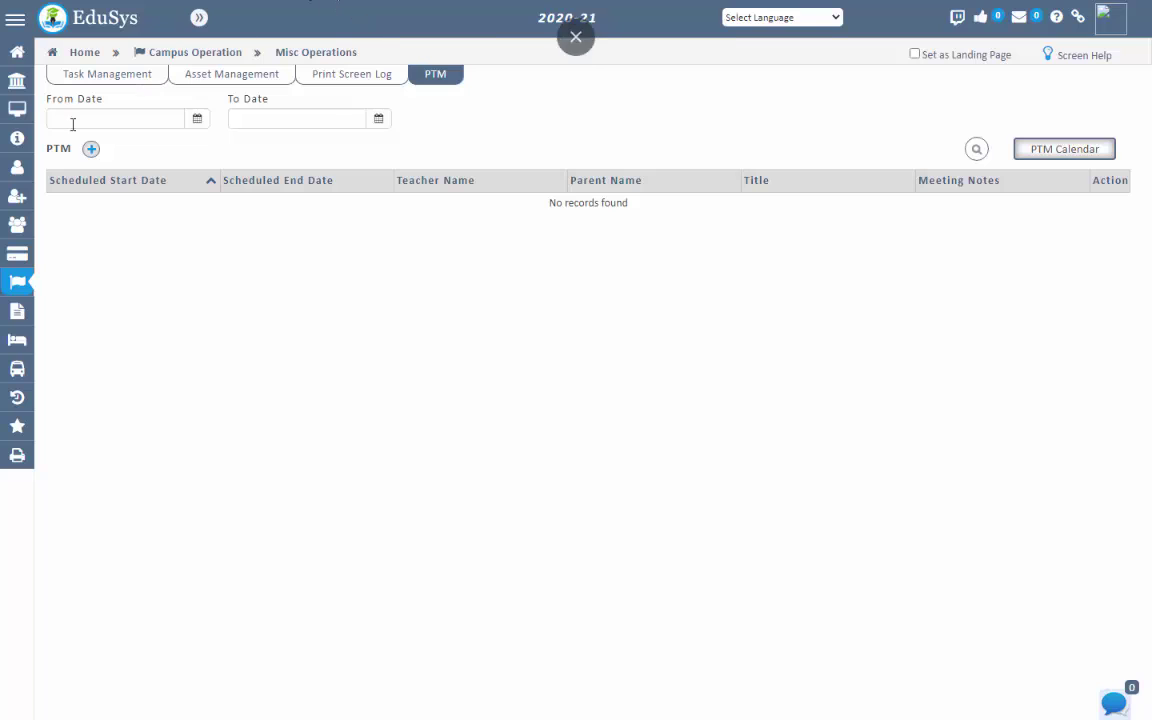
Open Academic Setup's Timetable Configuration and show the Timetable tab for 2020-07-12 to 2020-07-18
{"action": "mouse_move", "coordinate": [17, 138]}
{"action": "mouse_move", "coordinate": [17, 108]}
{"action": "mouse_move", "coordinate": [82, 134]}
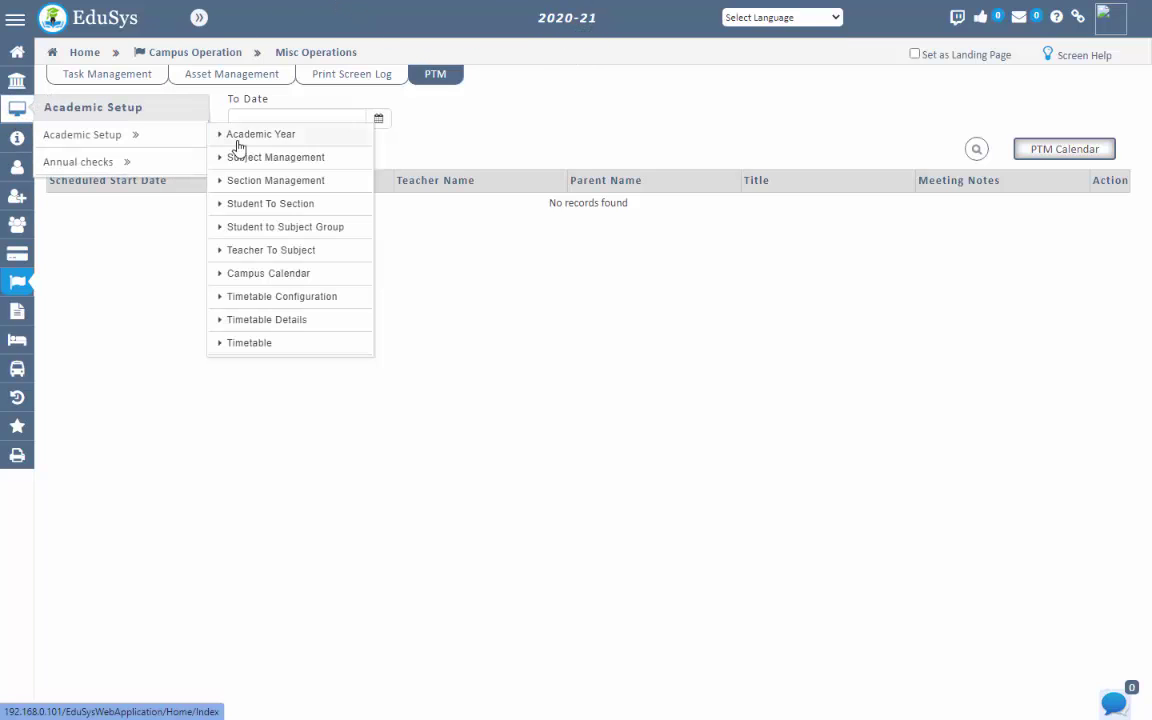
{"action": "left_click", "coordinate": [318, 297]}
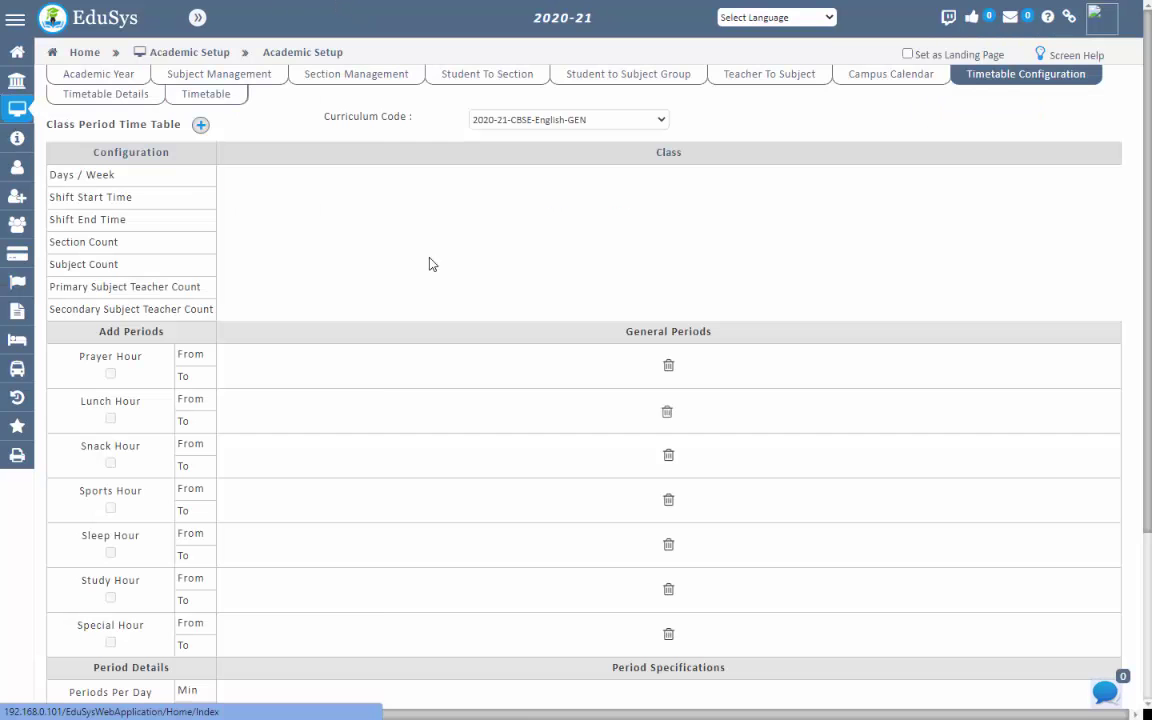
{"action": "left_click", "coordinate": [206, 93]}
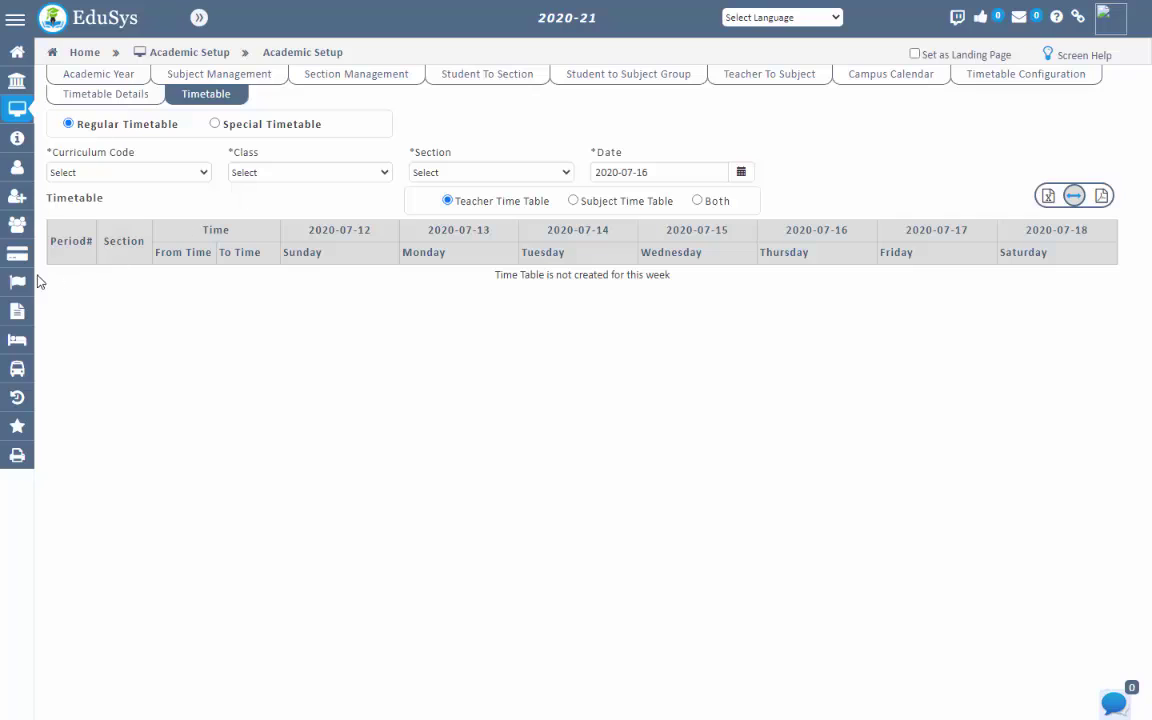
Open Document Management under Campus Operation and switch to its Document Sharing tab
{"action": "mouse_move", "coordinate": [17, 283]}
{"action": "left_click", "coordinate": [134, 361]}
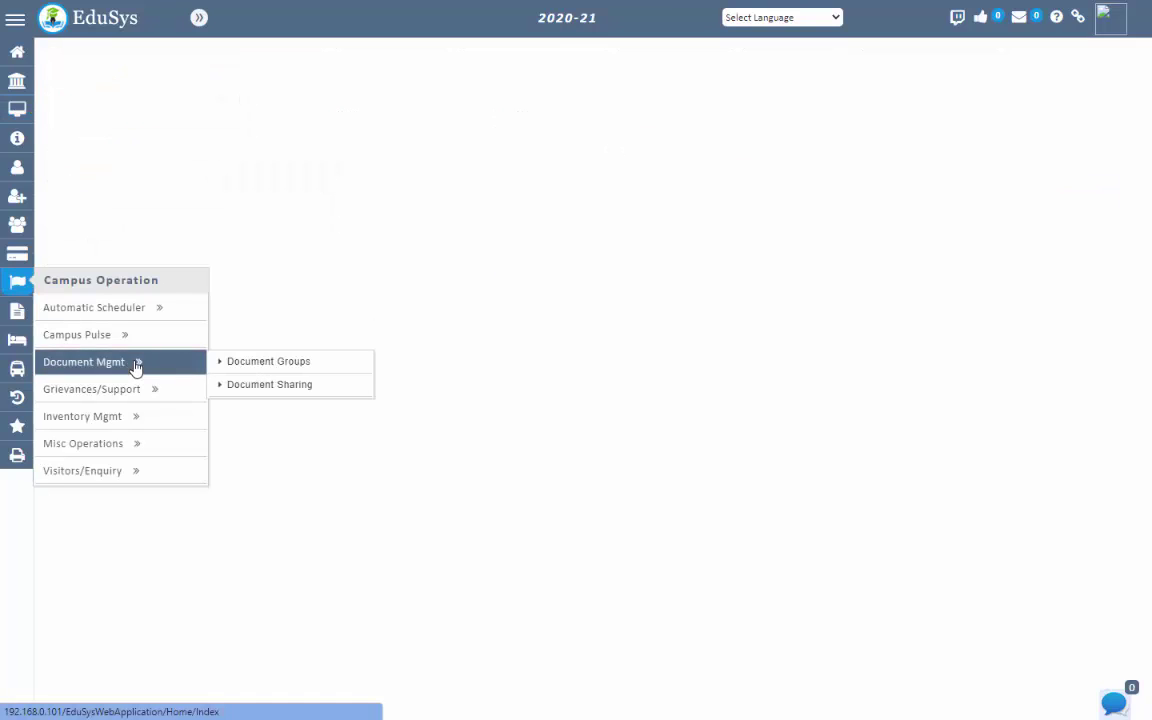
{"action": "left_click", "coordinate": [231, 80]}
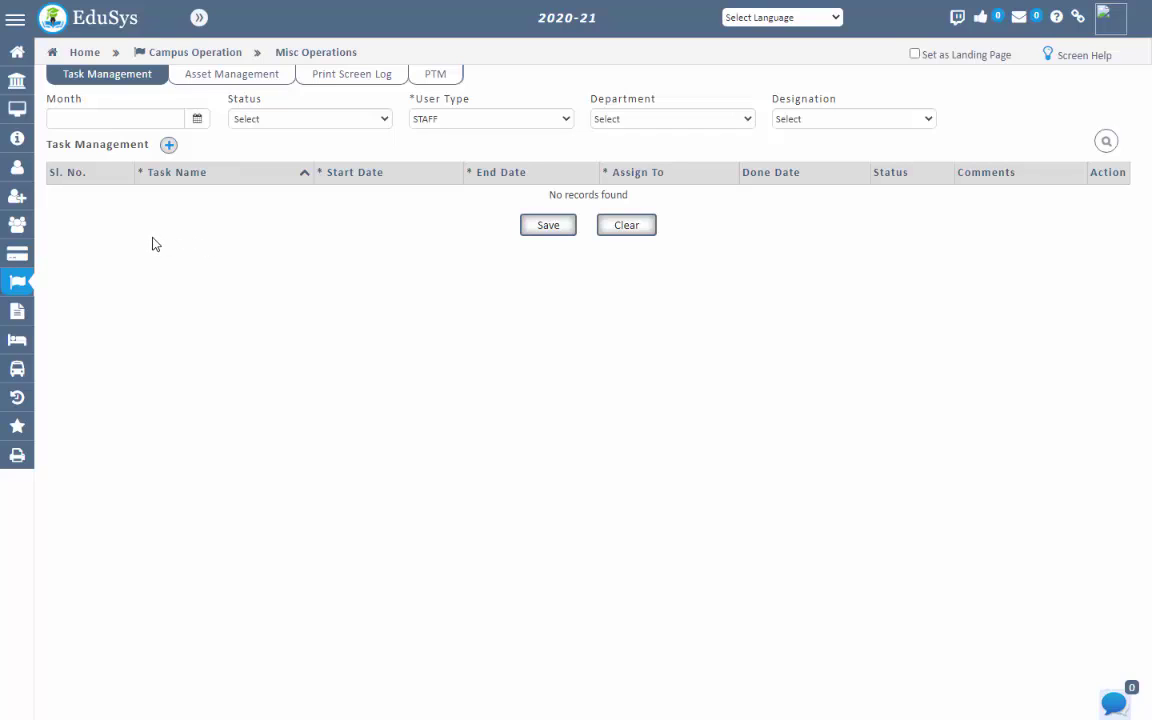
Open Application Settings in Application Master
{"action": "mouse_move", "coordinate": [20, 140]}
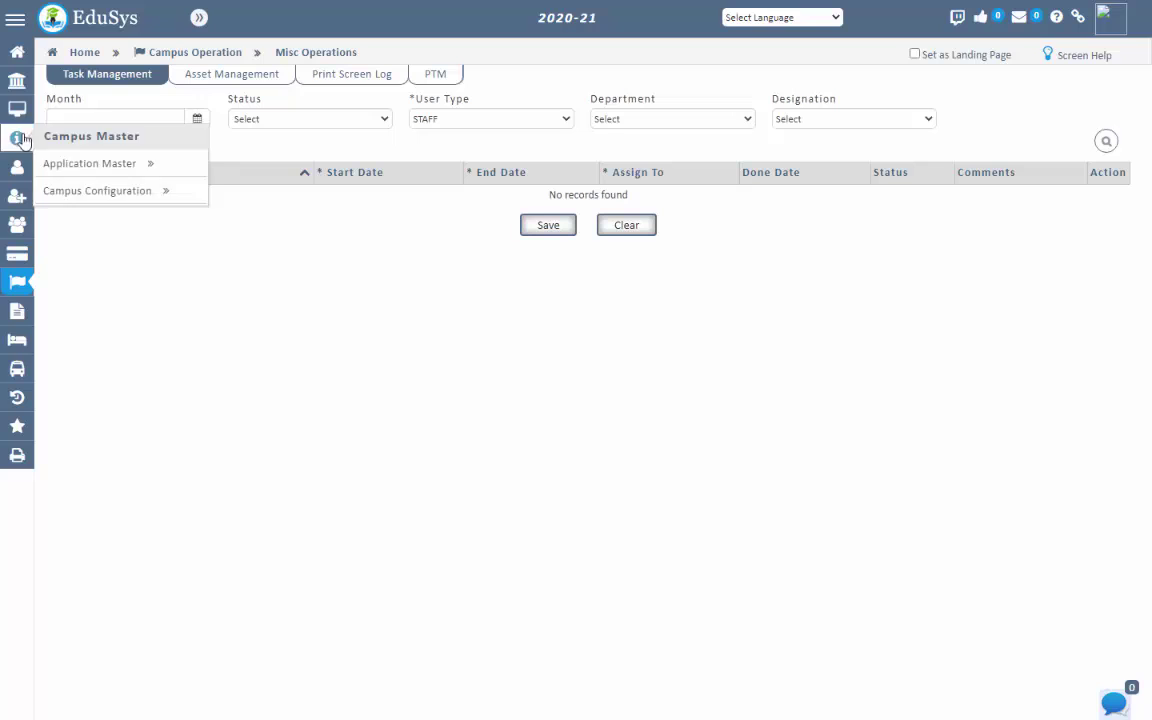
{"action": "mouse_move", "coordinate": [132, 172]}
{"action": "left_click", "coordinate": [262, 185]}
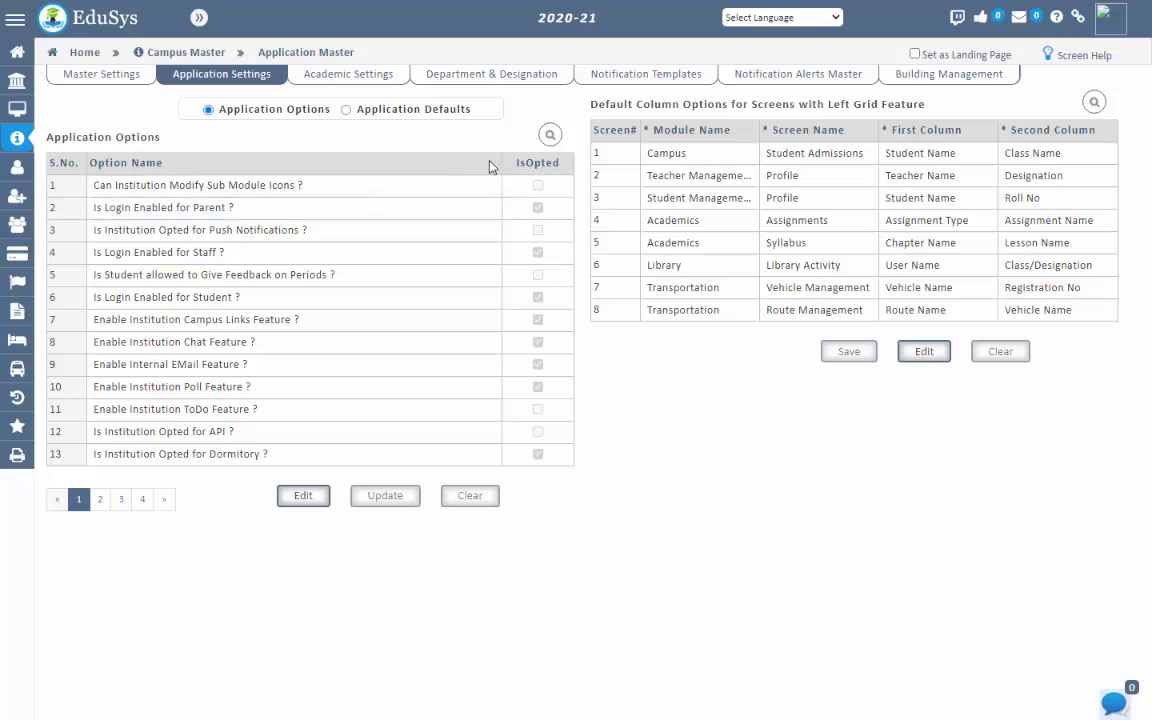
Filter the application options by 'push', then delete the search text to list all options
{"action": "left_click", "coordinate": [550, 133]}
{"action": "type", "text": "pus"}
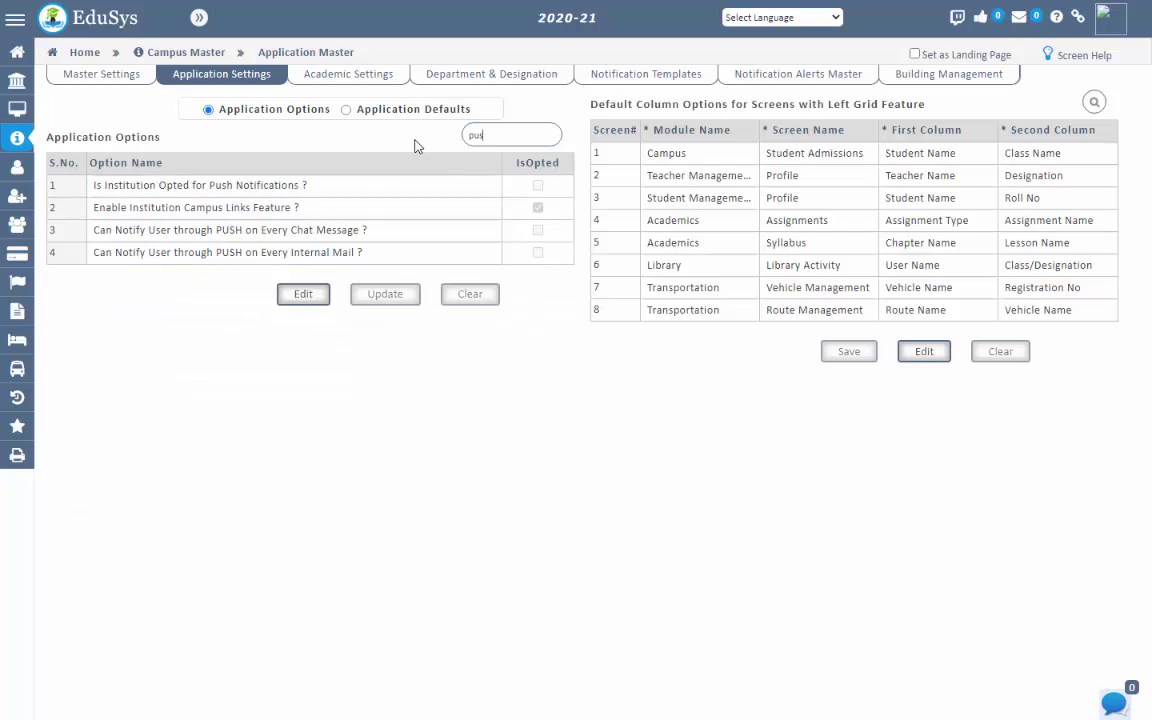
{"action": "type", "text": "h"}
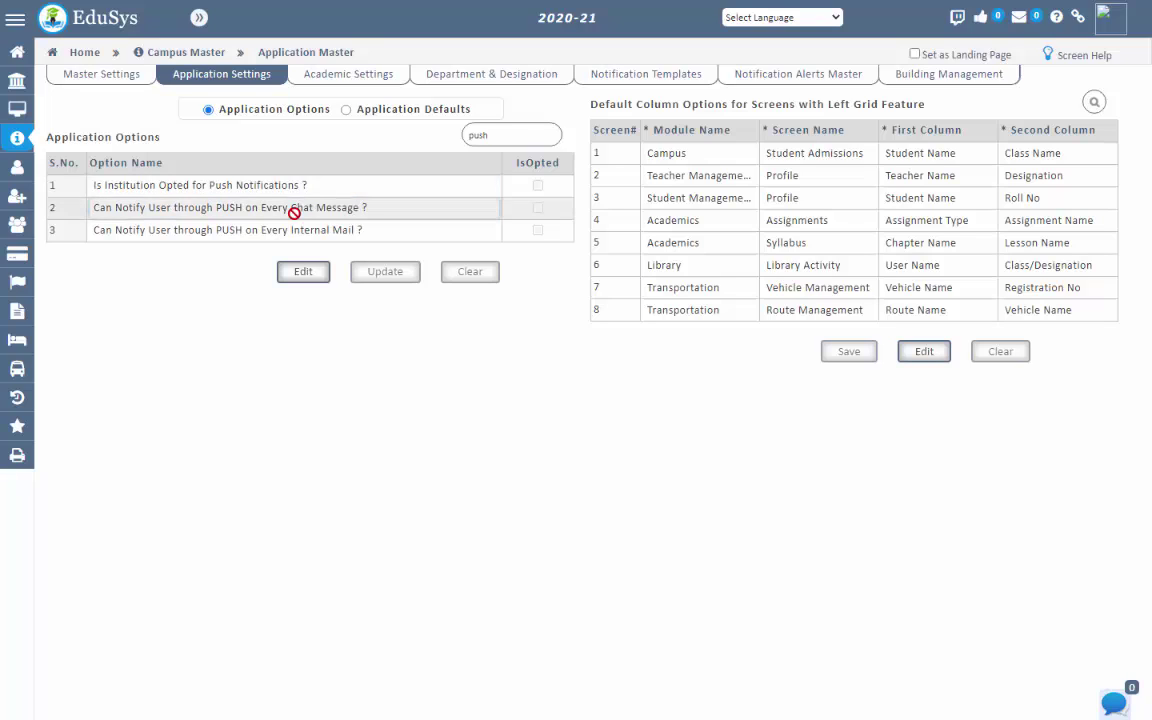
{"action": "key", "text": "ctrl+a"}
{"action": "key", "text": "BackSpace"}
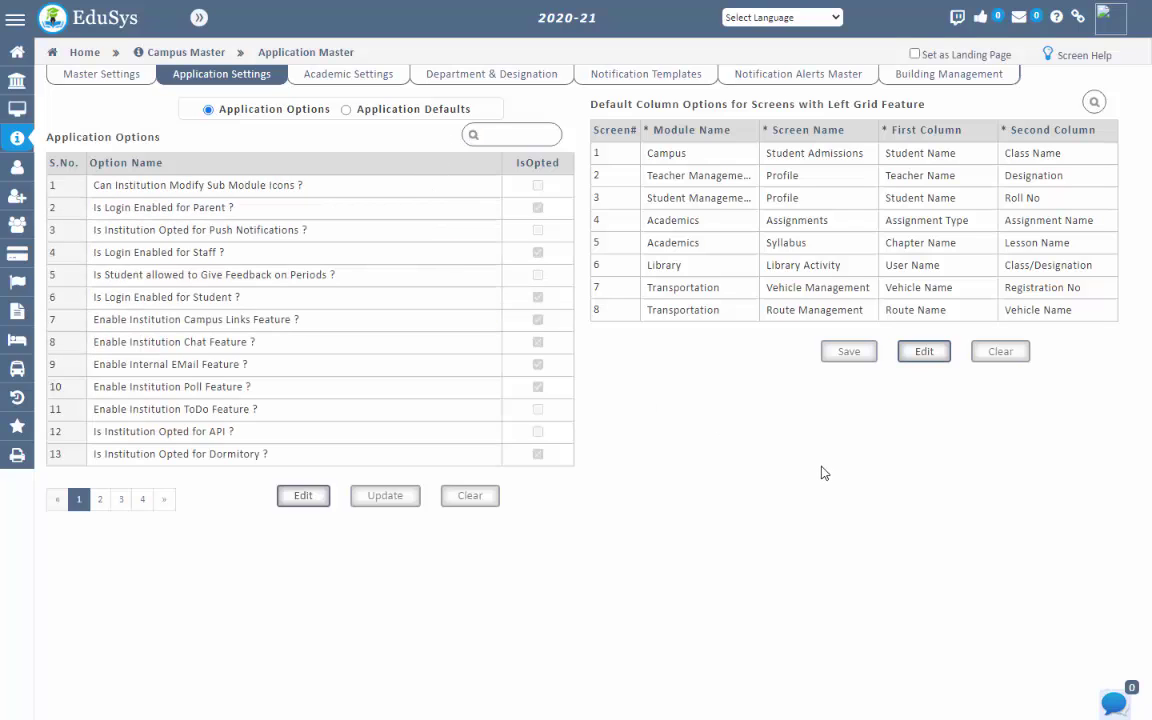
Add a student to the chat list from the chat panel's Add User tab, confirming with YES
{"action": "left_click", "coordinate": [1116, 704]}
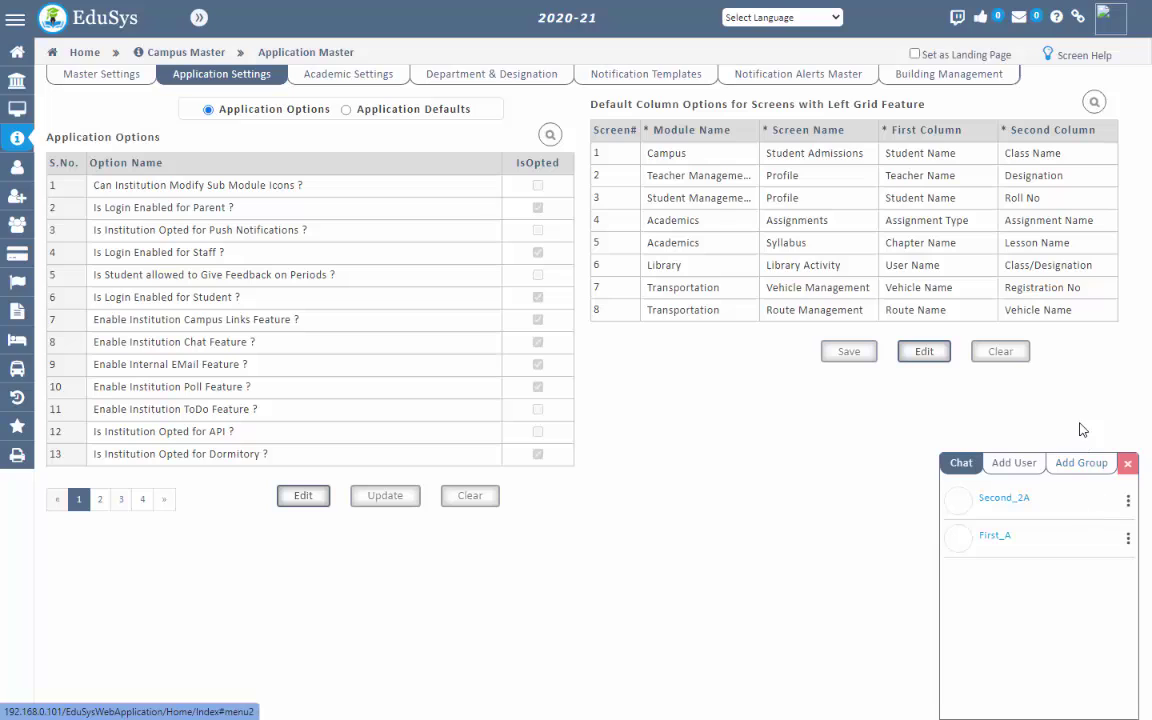
{"action": "left_click", "coordinate": [1026, 466]}
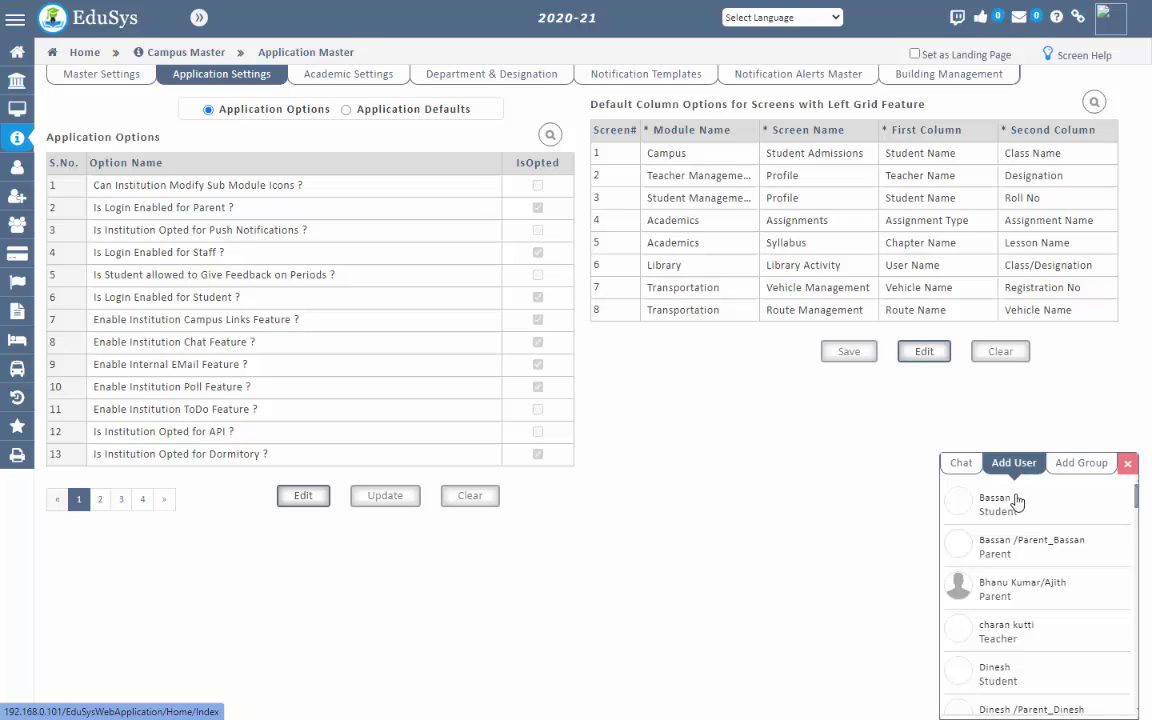
{"action": "left_click", "coordinate": [1015, 500]}
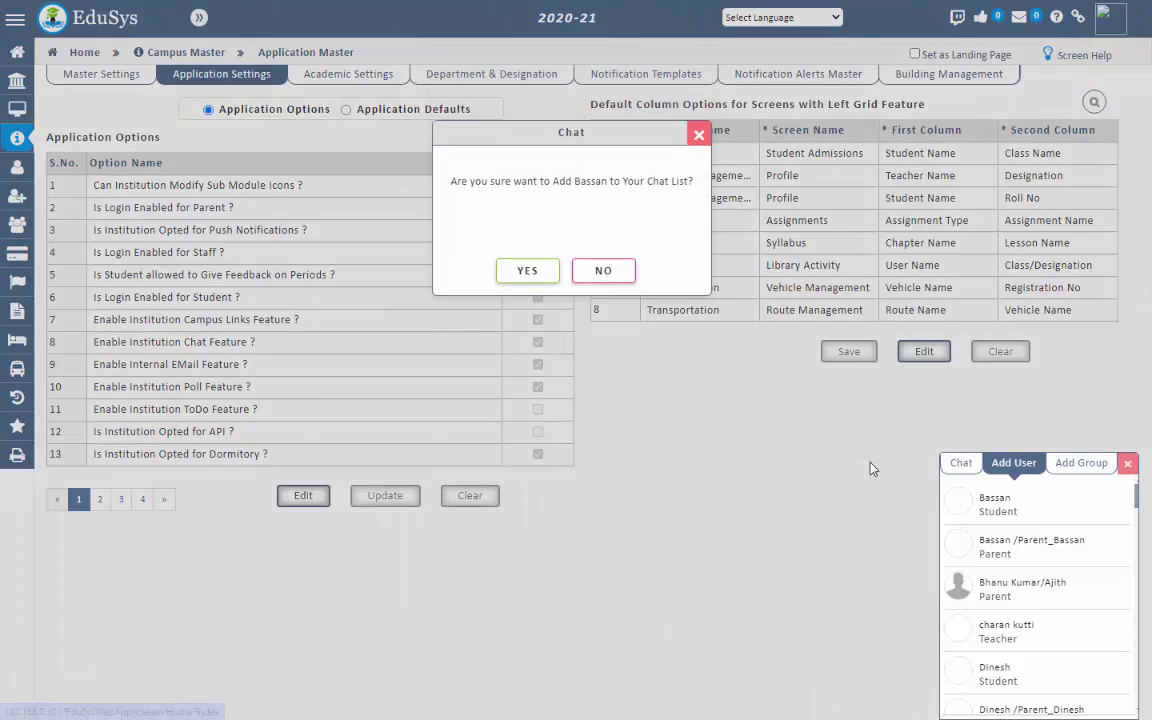
{"action": "left_click", "coordinate": [522, 268]}
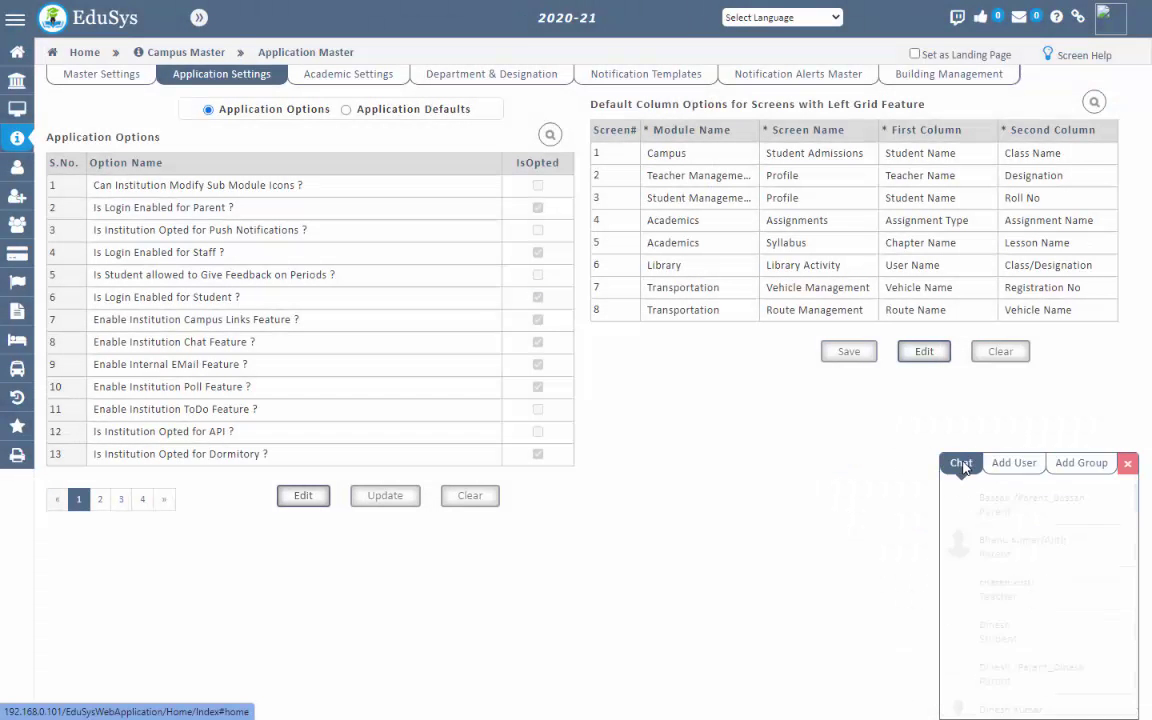
Open the new student's conversation from the Chat tab, then browse the Add User list
{"action": "left_click", "coordinate": [960, 463]}
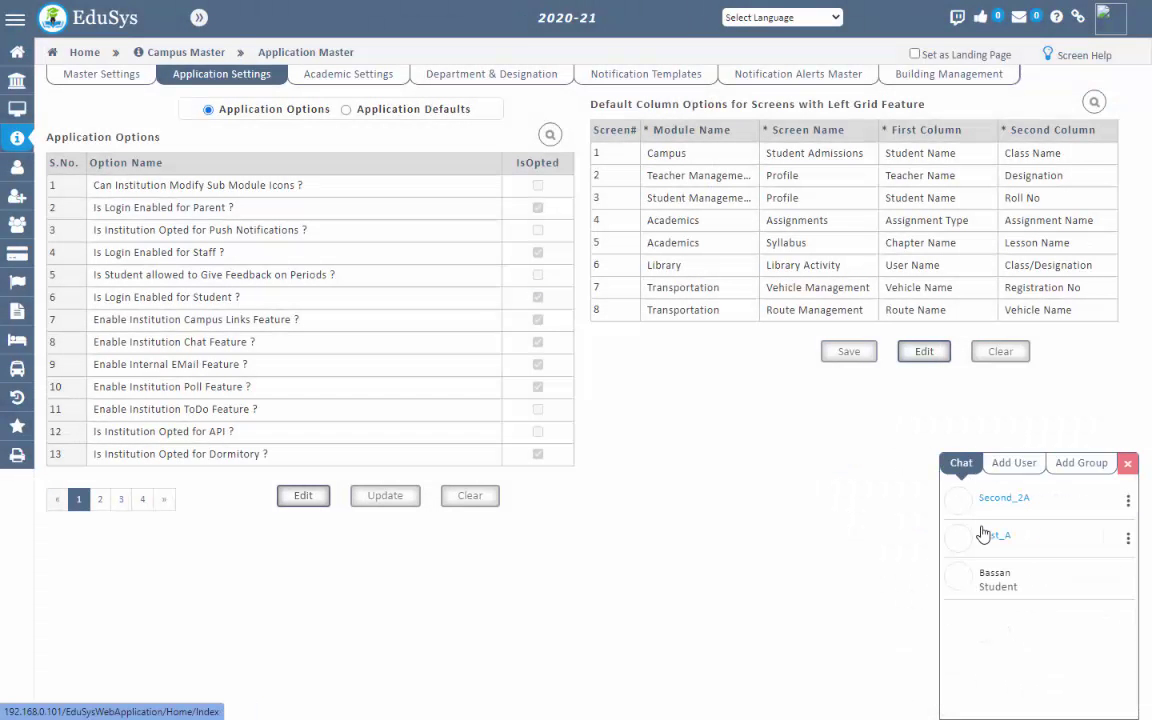
{"action": "left_click", "coordinate": [1015, 591]}
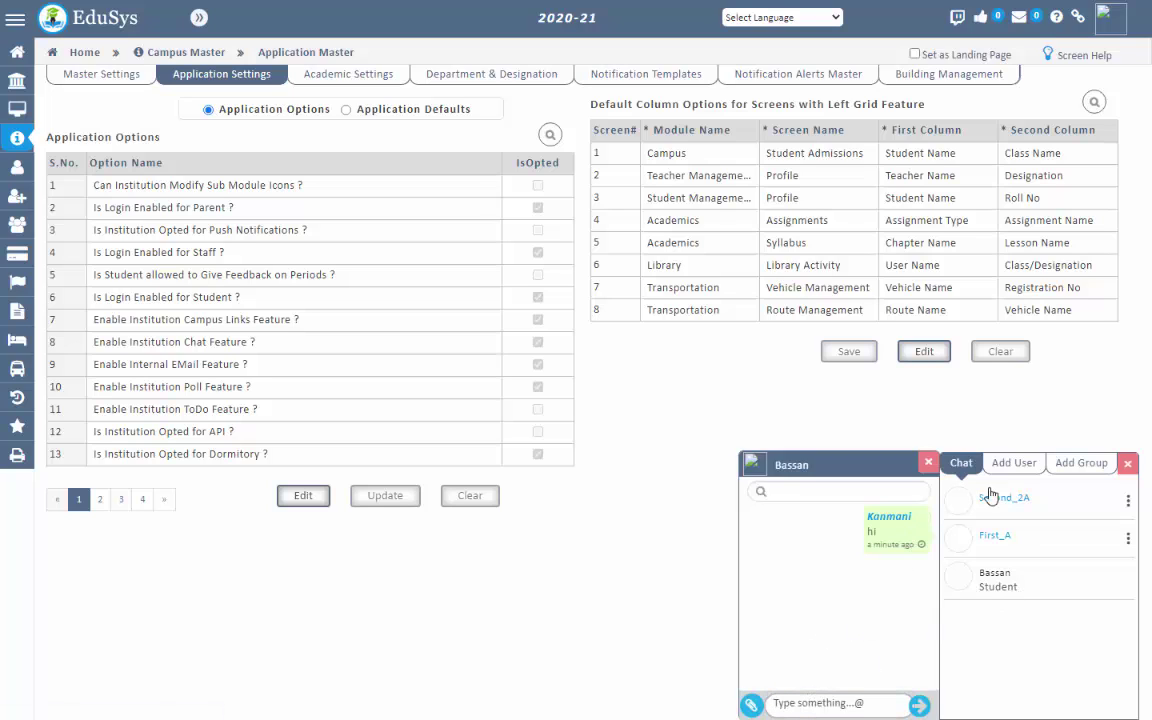
{"action": "left_click", "coordinate": [1017, 470]}
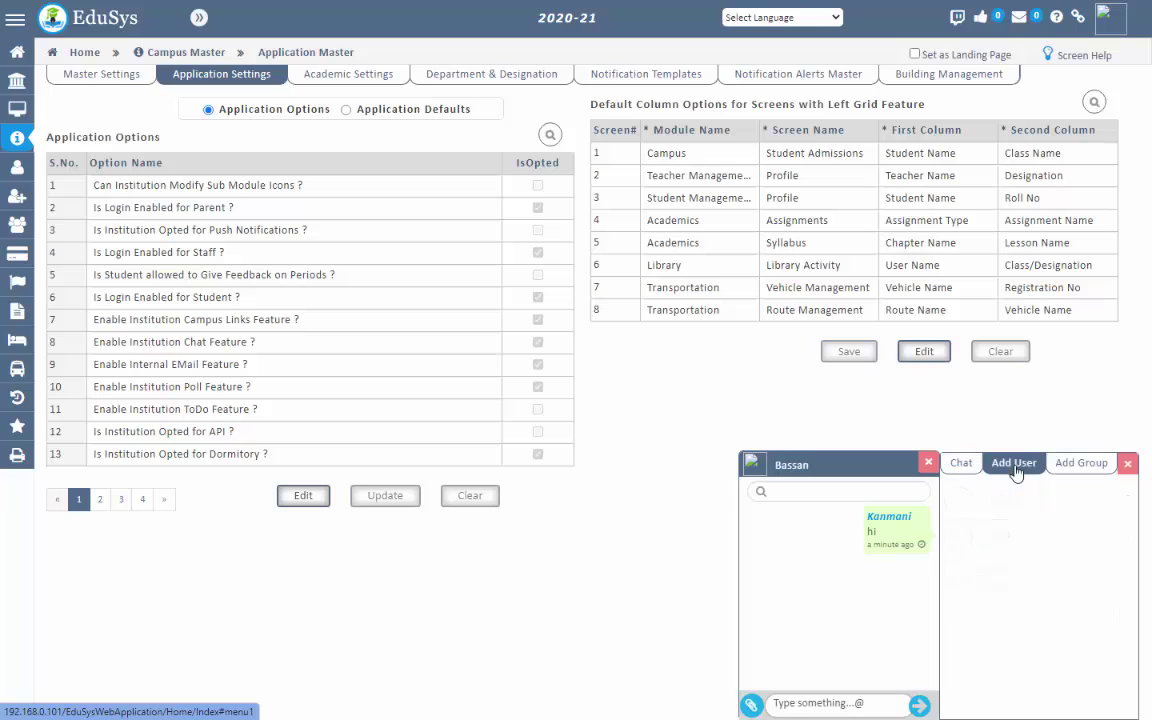
{"action": "scroll", "coordinate": [1028, 560], "scroll_direction": "down", "scroll_amount": 5}
{"action": "scroll", "coordinate": [1028, 571], "scroll_direction": "down", "scroll_amount": 2}
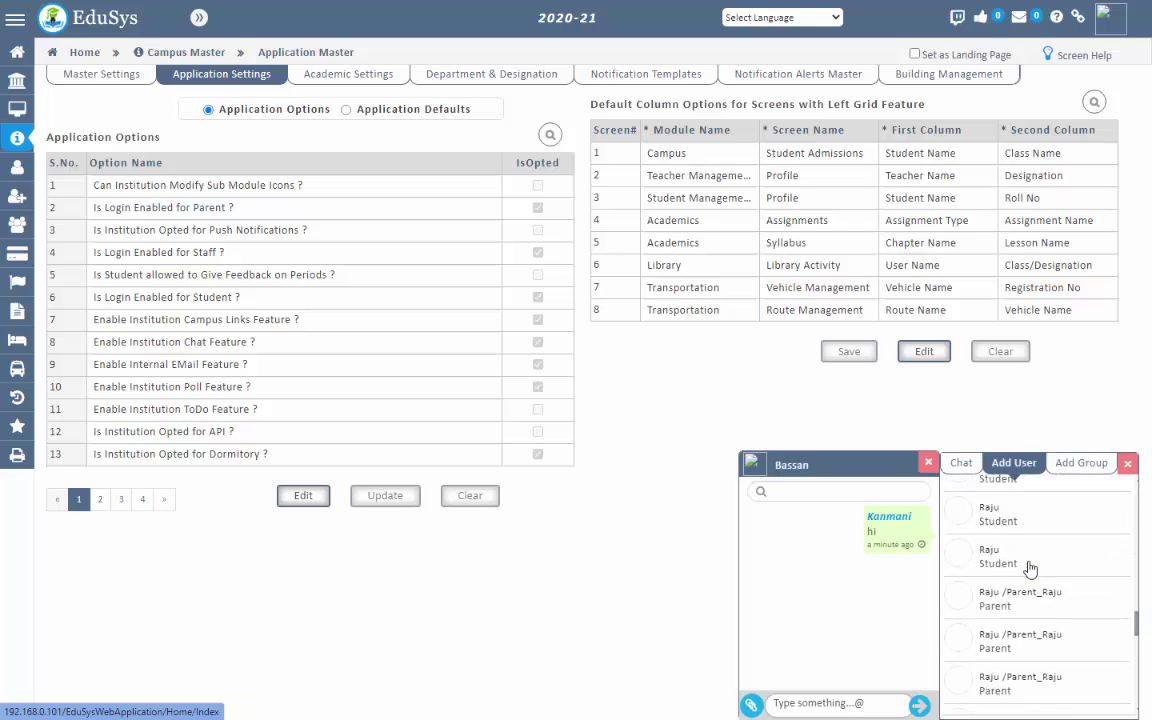
{"action": "scroll", "coordinate": [1021, 545], "scroll_direction": "up", "scroll_amount": 10}
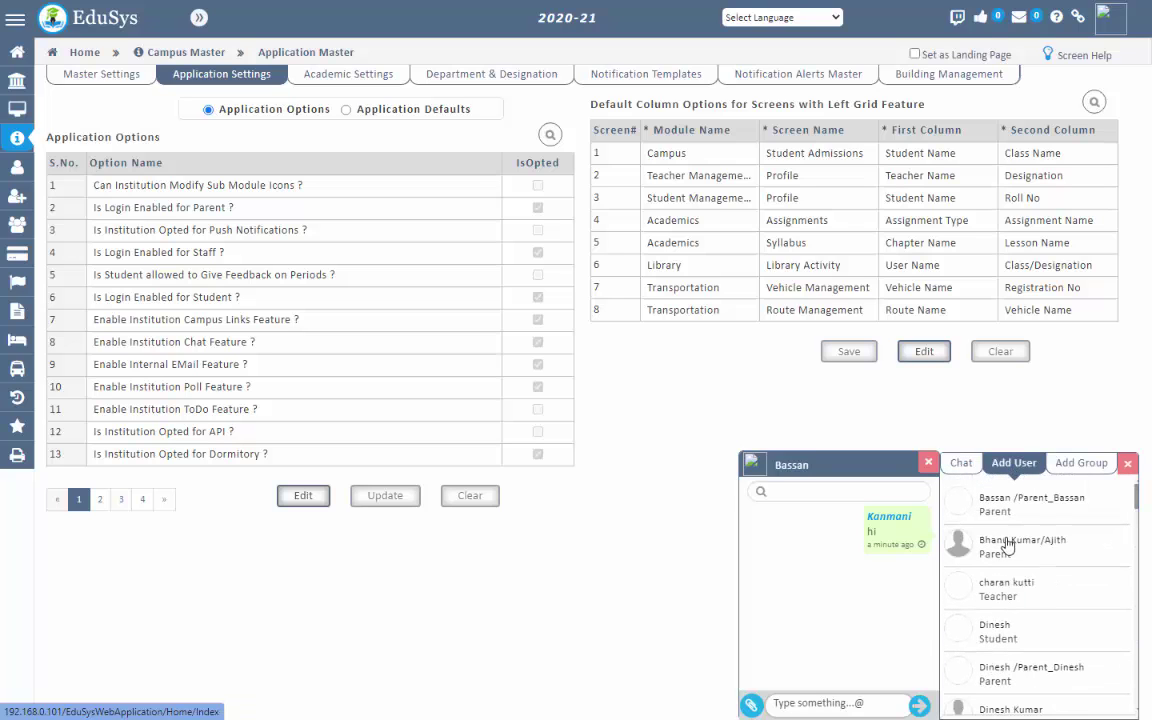
Pick the 'forgot password' file as an attachment, then dismiss the file picker
{"action": "left_click", "coordinate": [752, 706]}
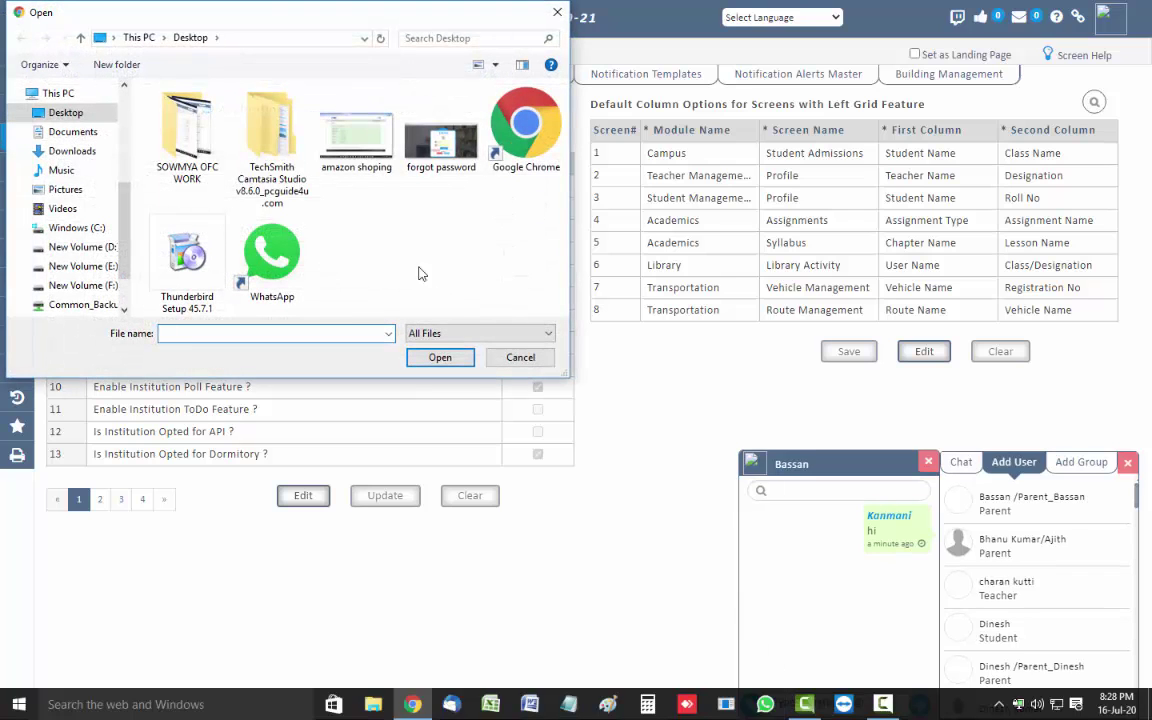
{"action": "left_click", "coordinate": [440, 140]}
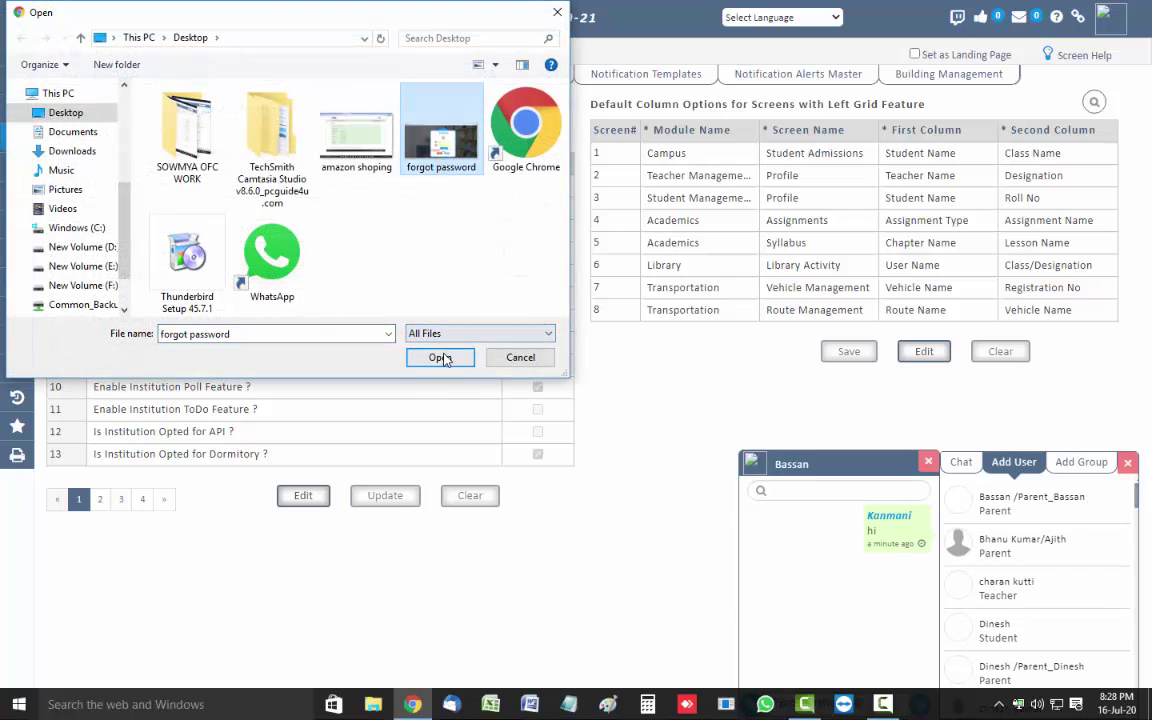
{"action": "key", "text": "Return"}
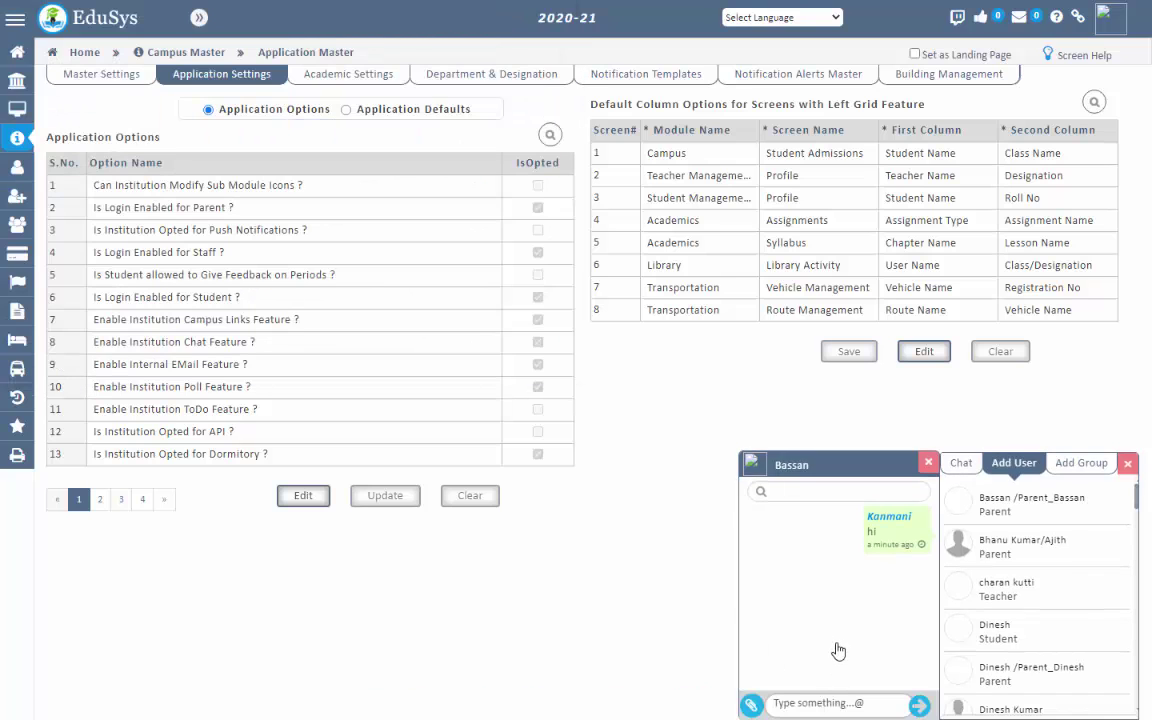
Close the conversation window with the student
{"action": "left_click", "coordinate": [929, 465]}
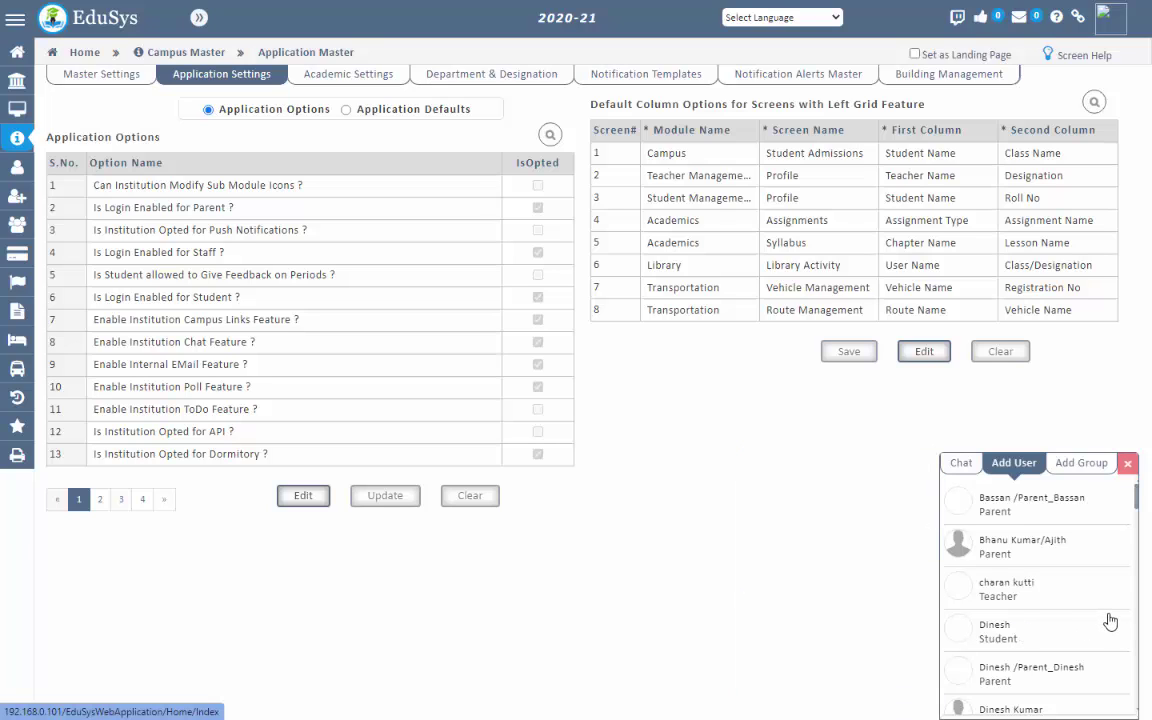
{"action": "mouse_move", "coordinate": [17, 108]}
{"action": "mouse_move", "coordinate": [82, 134]}
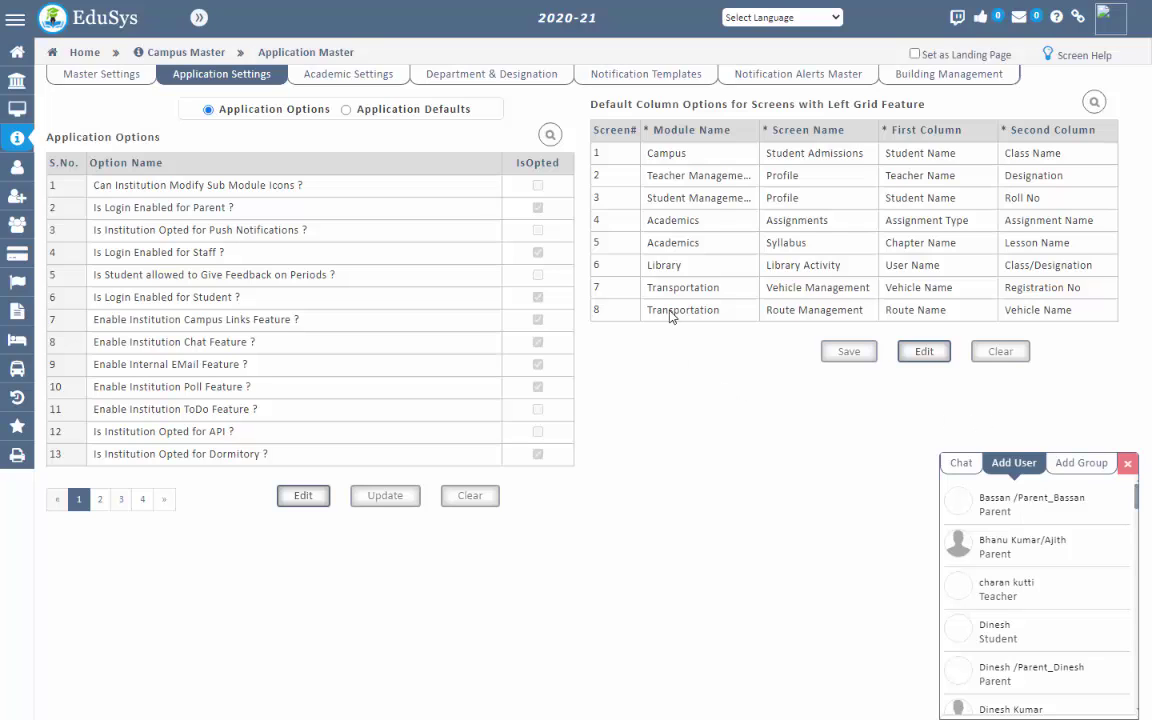
Search the Application Options for 'chat' and make them editable
{"action": "left_click", "coordinate": [553, 138]}
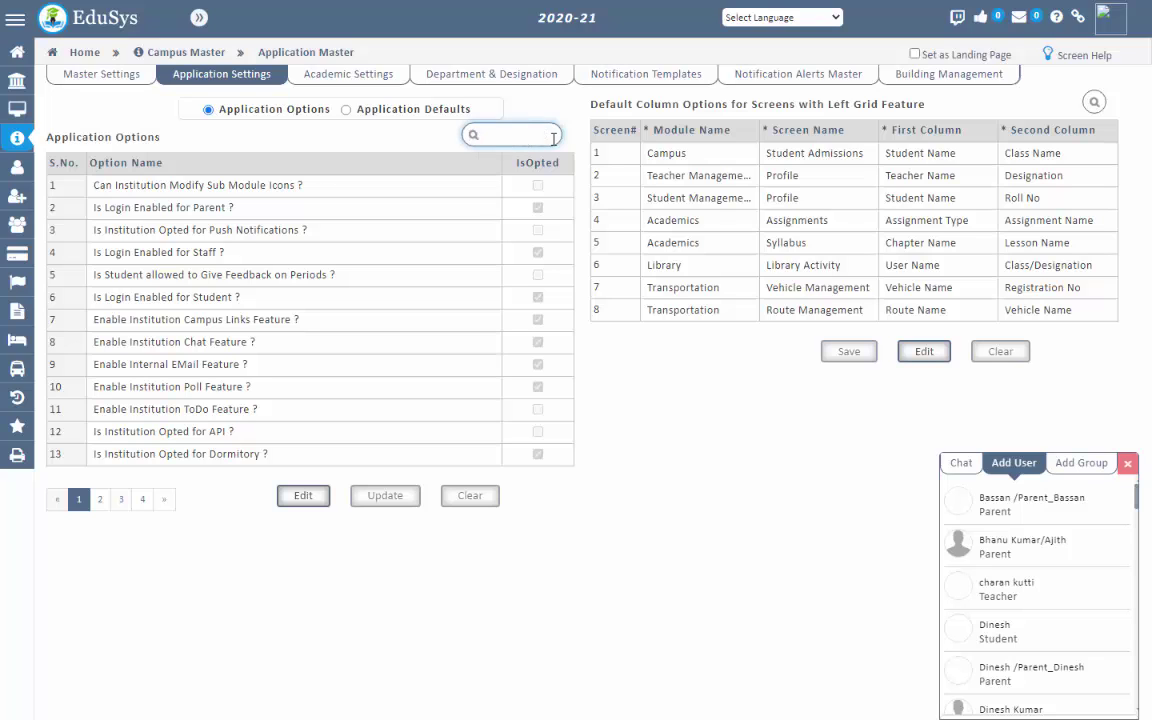
{"action": "type", "text": "chat"}
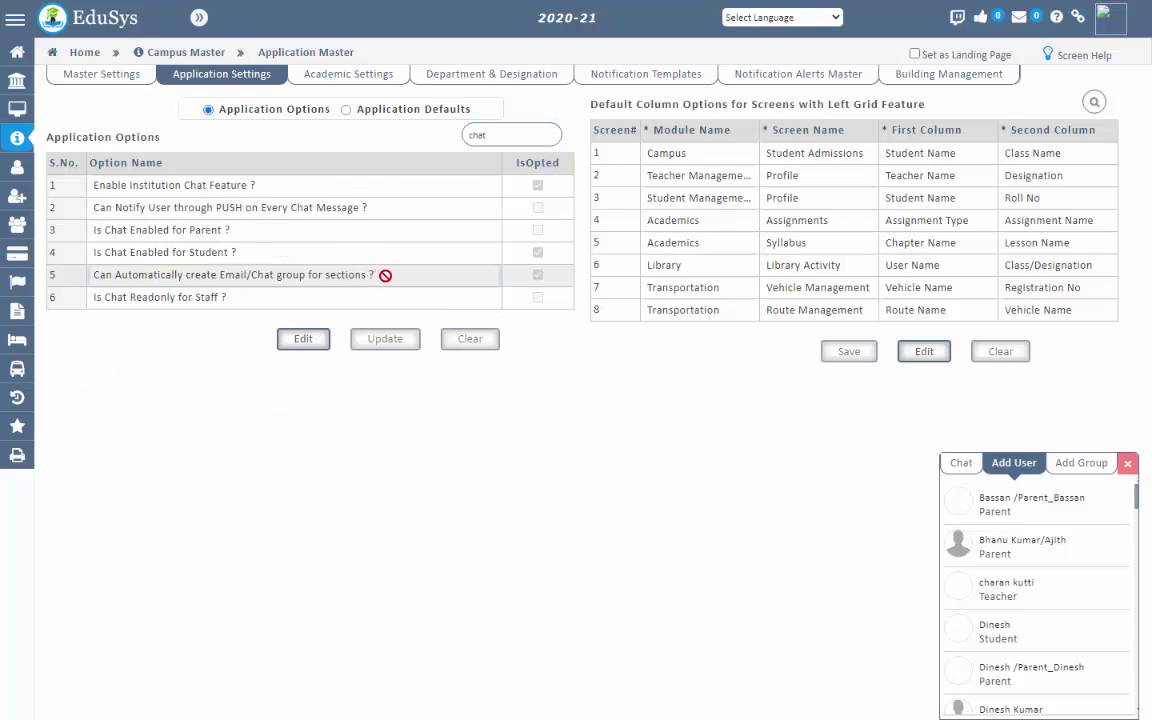
{"action": "left_click", "coordinate": [538, 276]}
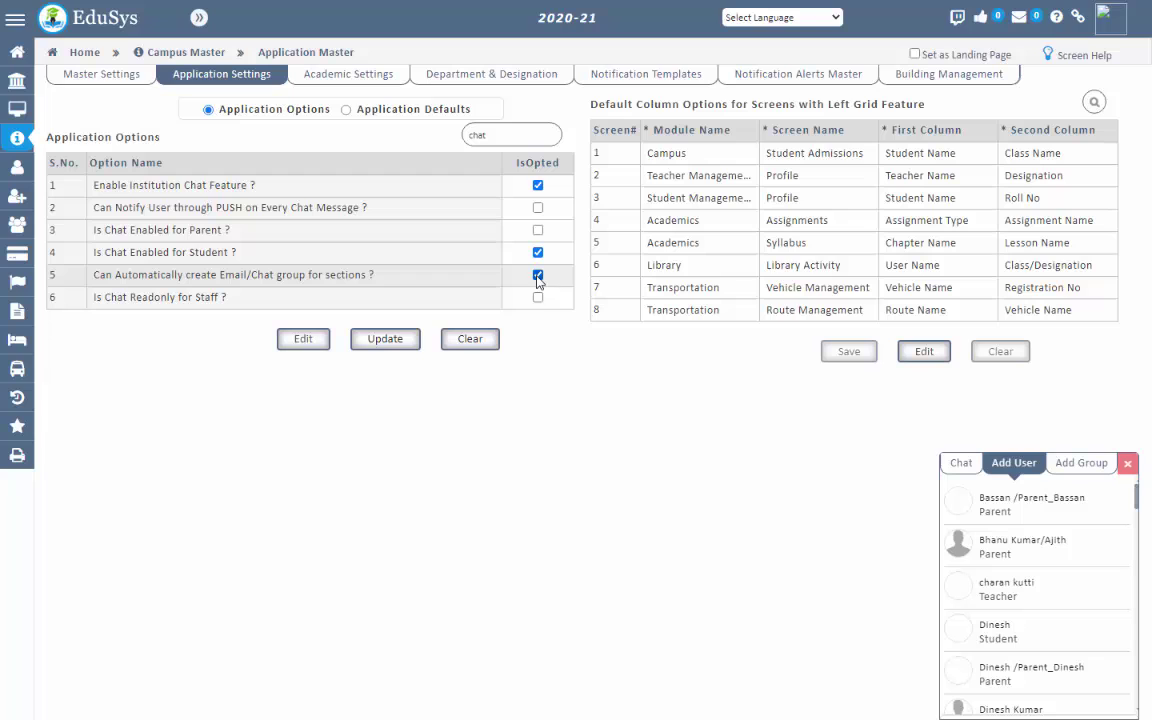
Clear the 'chat' filter and switch the chat panel back to the conversations list
{"action": "left_click", "coordinate": [493, 135]}
{"action": "left_click_drag", "start_coordinate": [493, 135], "coordinate": [450, 141]}
{"action": "key", "text": "BackSpace"}
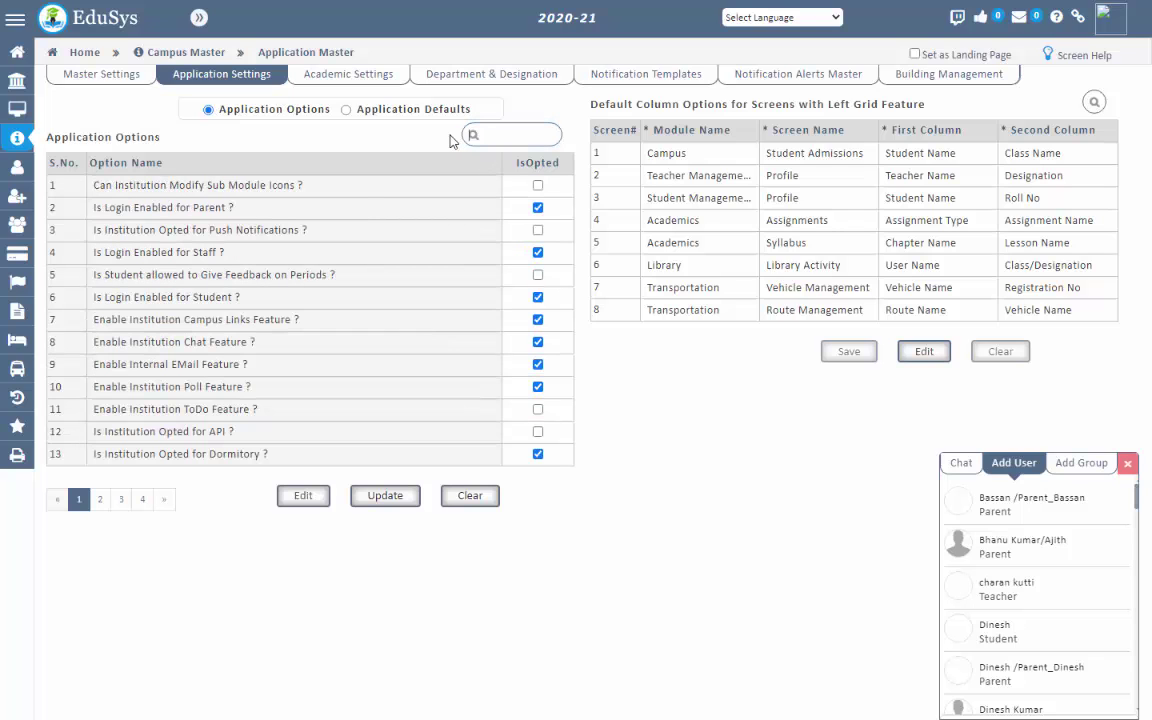
{"action": "left_click", "coordinate": [958, 464]}
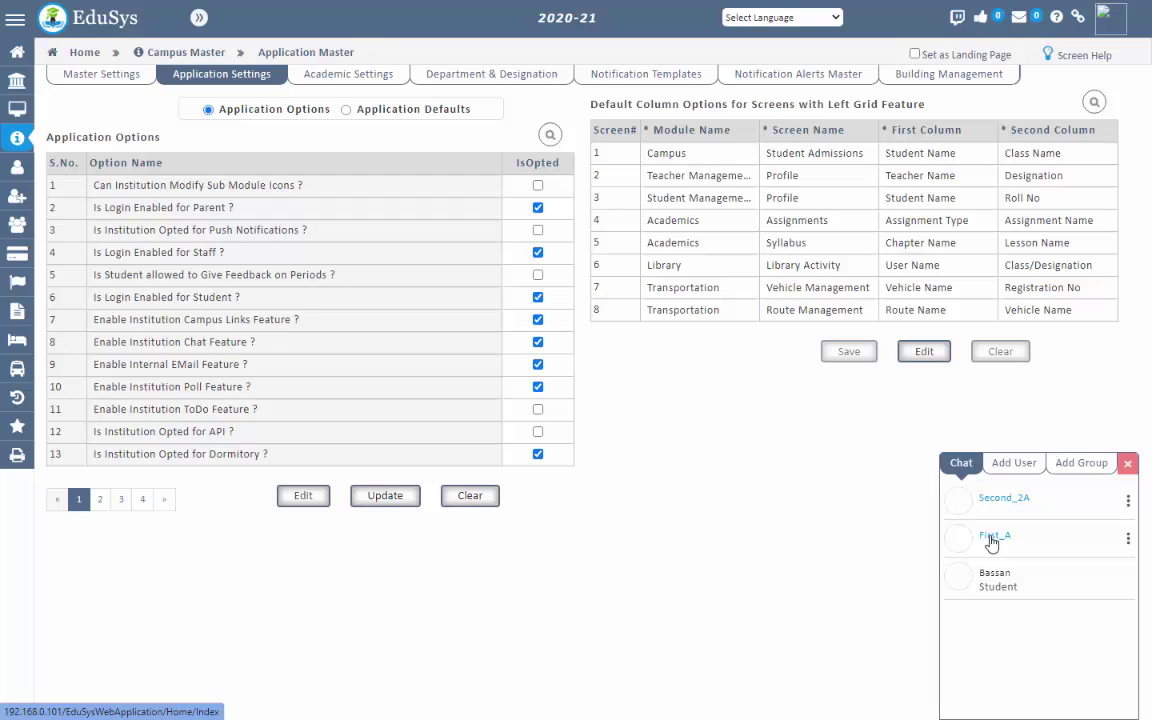
Open and close the First_A group chat, view the Add Group form, then close the chat panel
{"action": "left_click", "coordinate": [992, 541]}
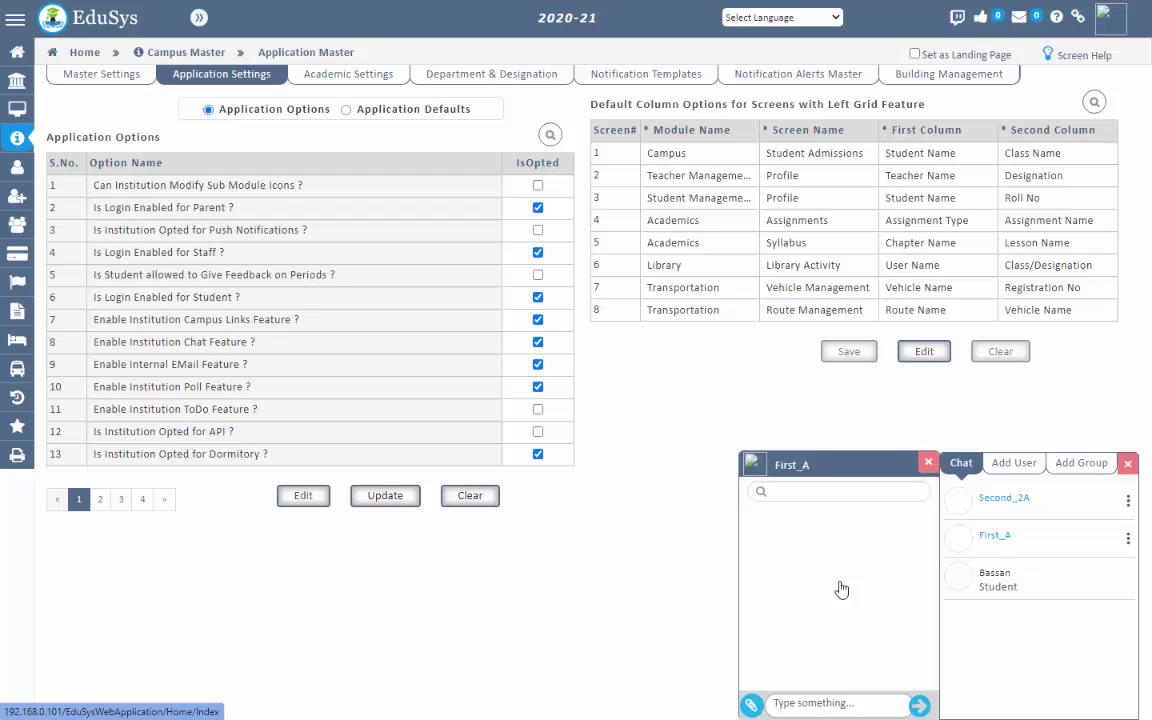
{"action": "left_click", "coordinate": [798, 702]}
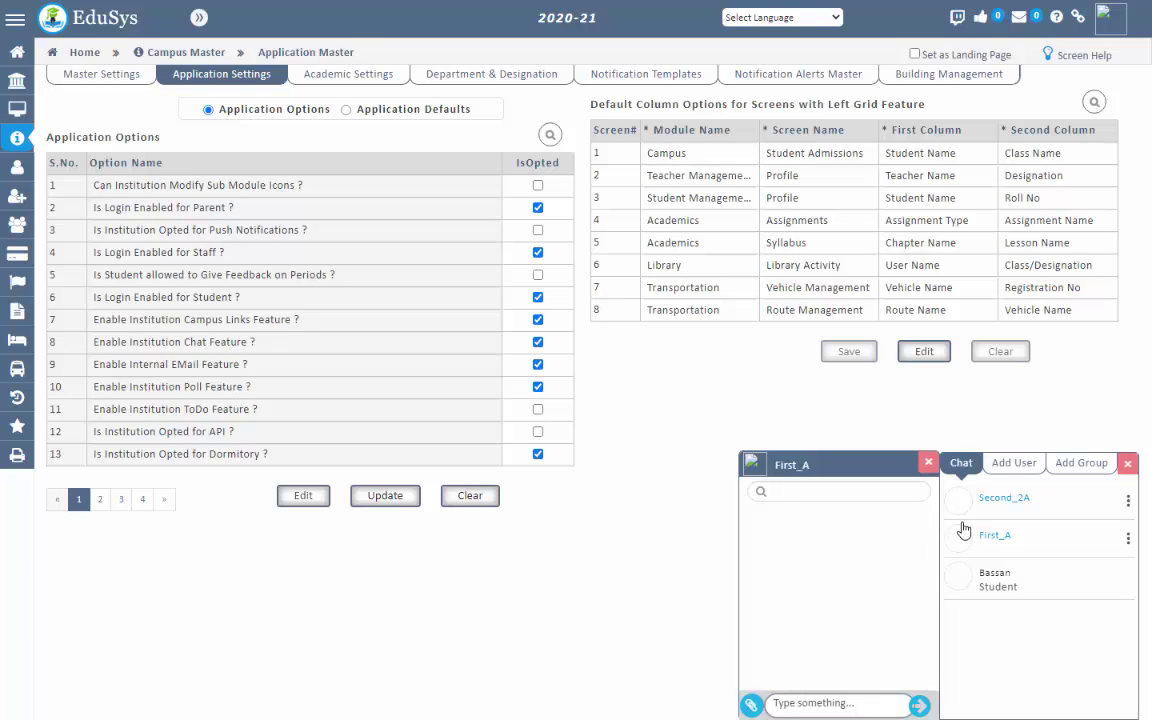
{"action": "left_click", "coordinate": [928, 461]}
{"action": "left_click", "coordinate": [1081, 463]}
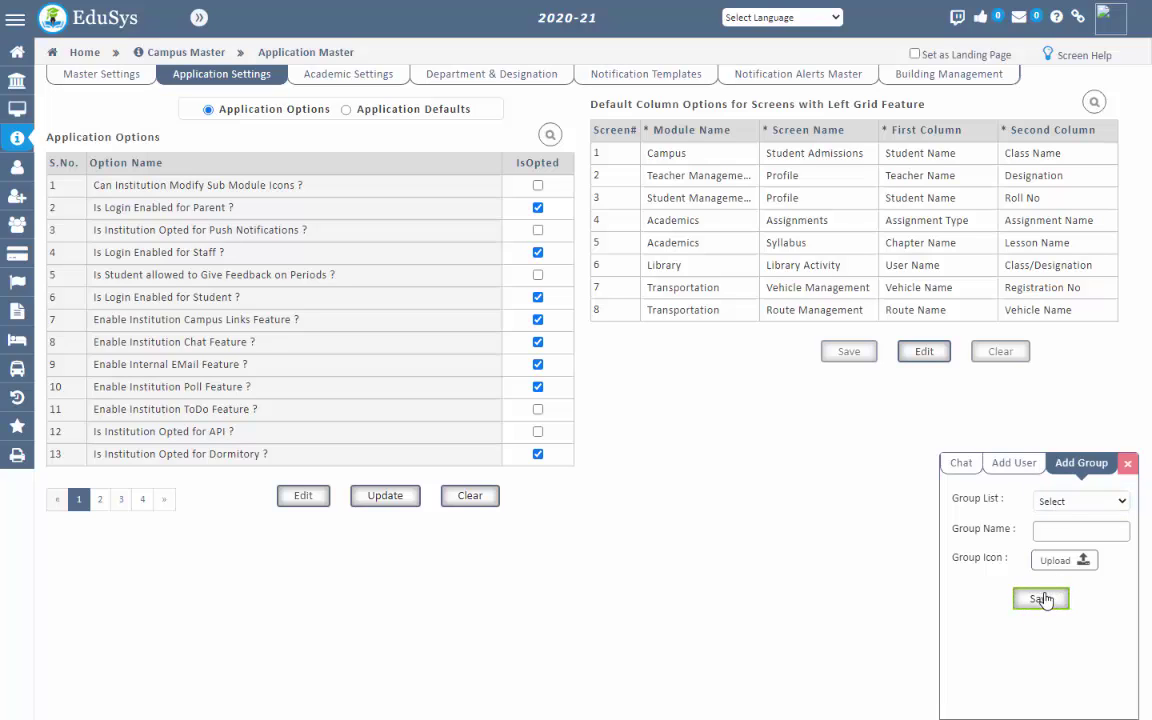
{"action": "left_click", "coordinate": [962, 468]}
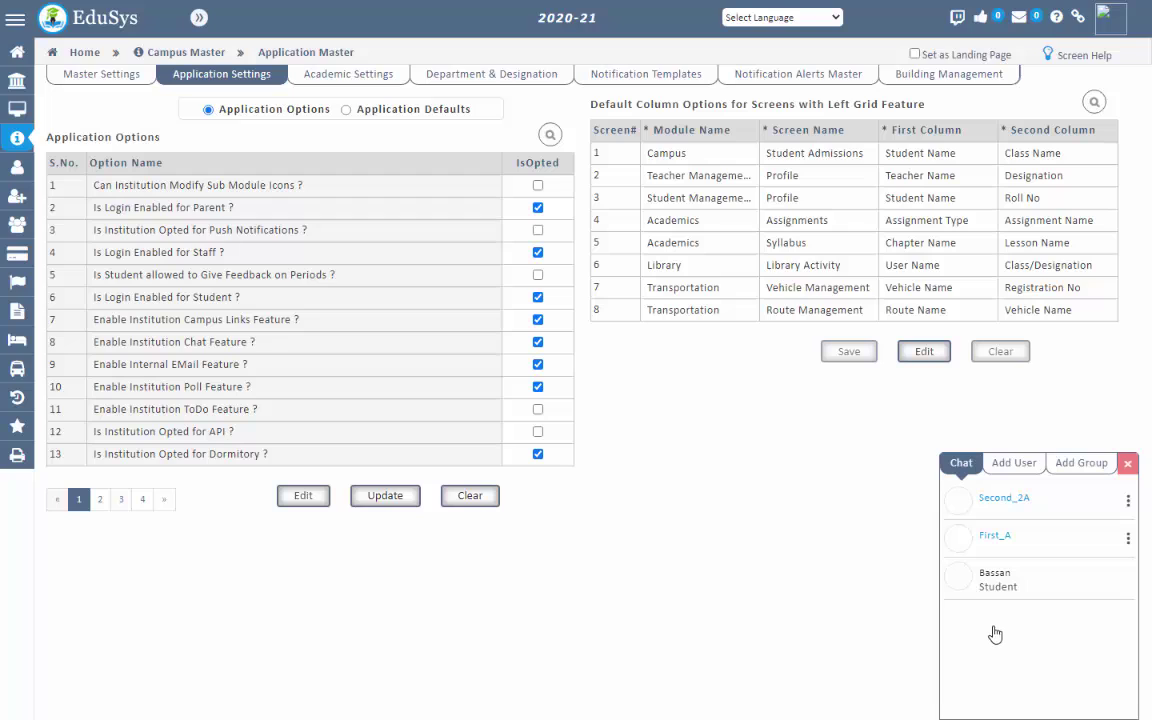
{"action": "left_click", "coordinate": [1136, 468]}
Go to Master Settings, discard unsaved changes, and show the Communication Groups list
{"action": "mouse_move", "coordinate": [33, 140]}
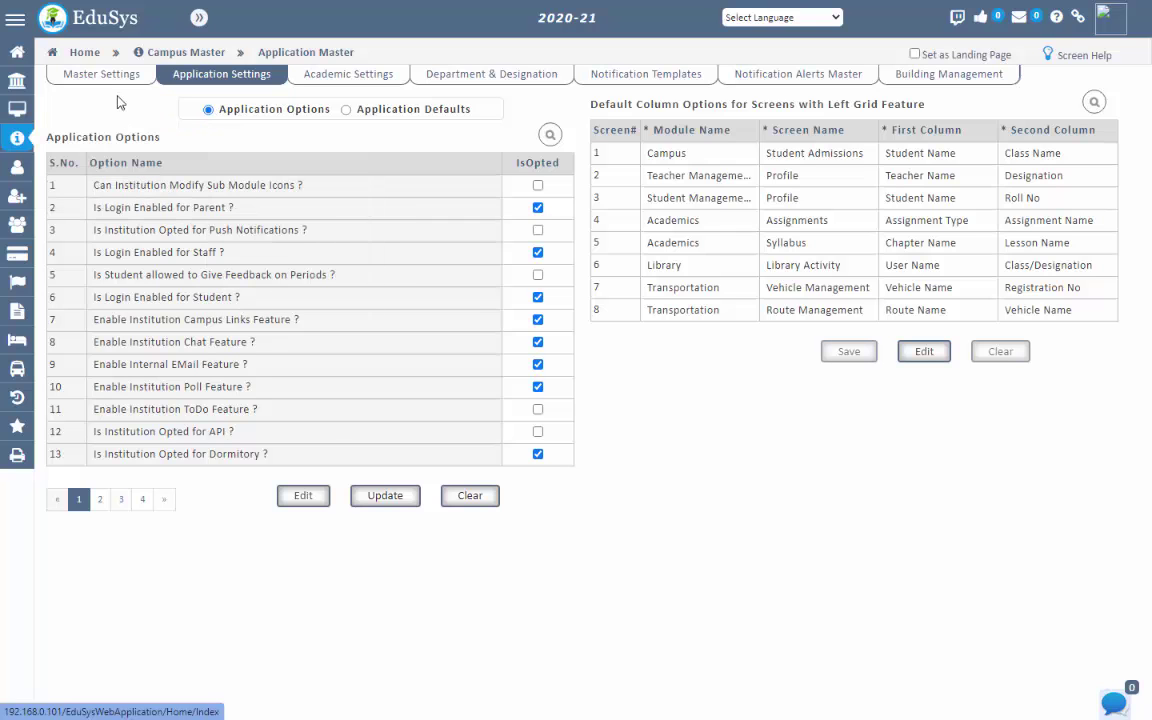
{"action": "left_click", "coordinate": [101, 74]}
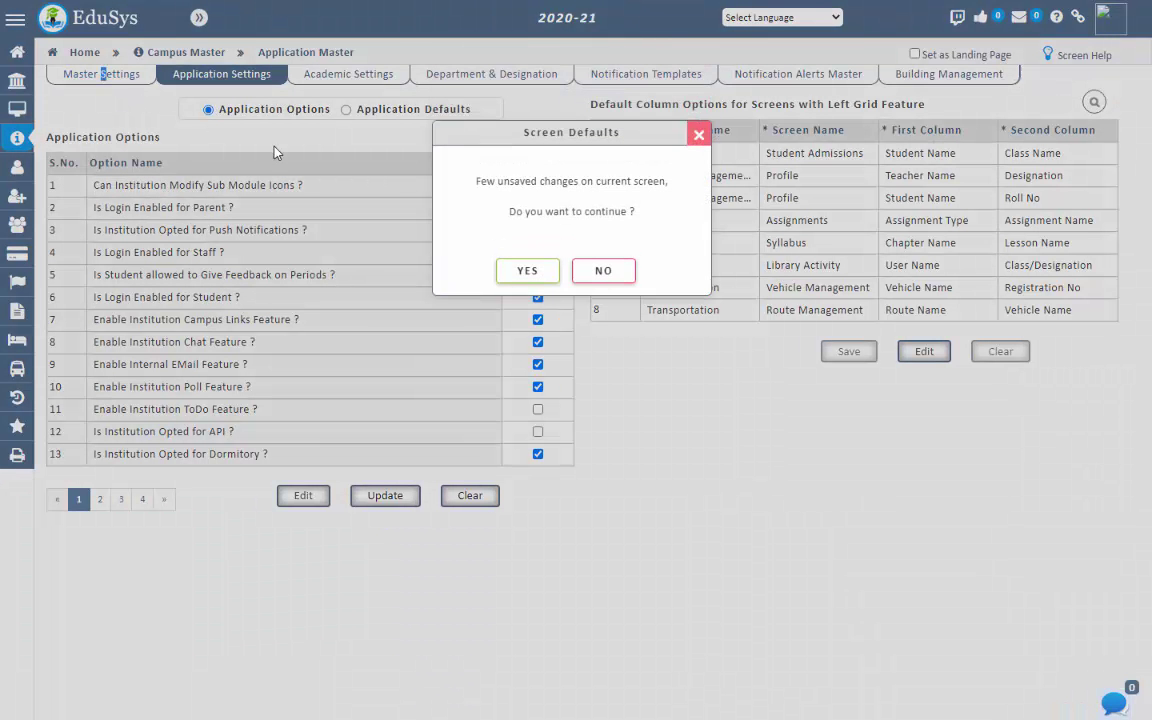
{"action": "left_click", "coordinate": [512, 271]}
{"action": "left_click", "coordinate": [167, 139]}
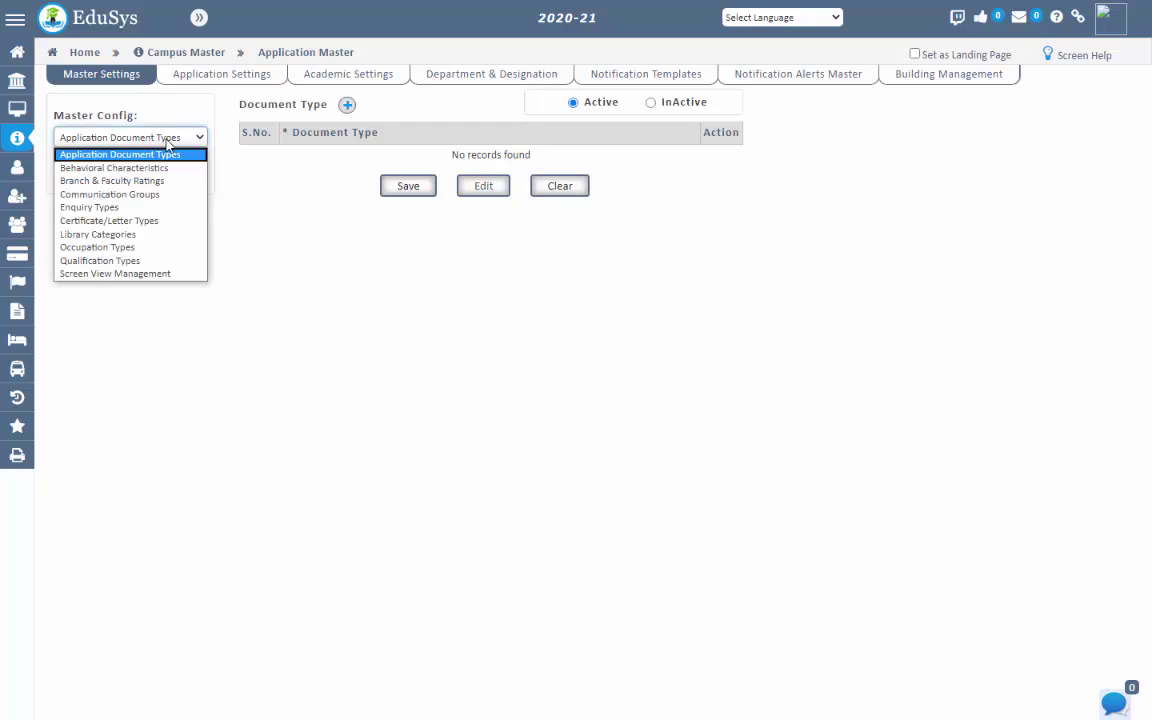
{"action": "left_click", "coordinate": [145, 194]}
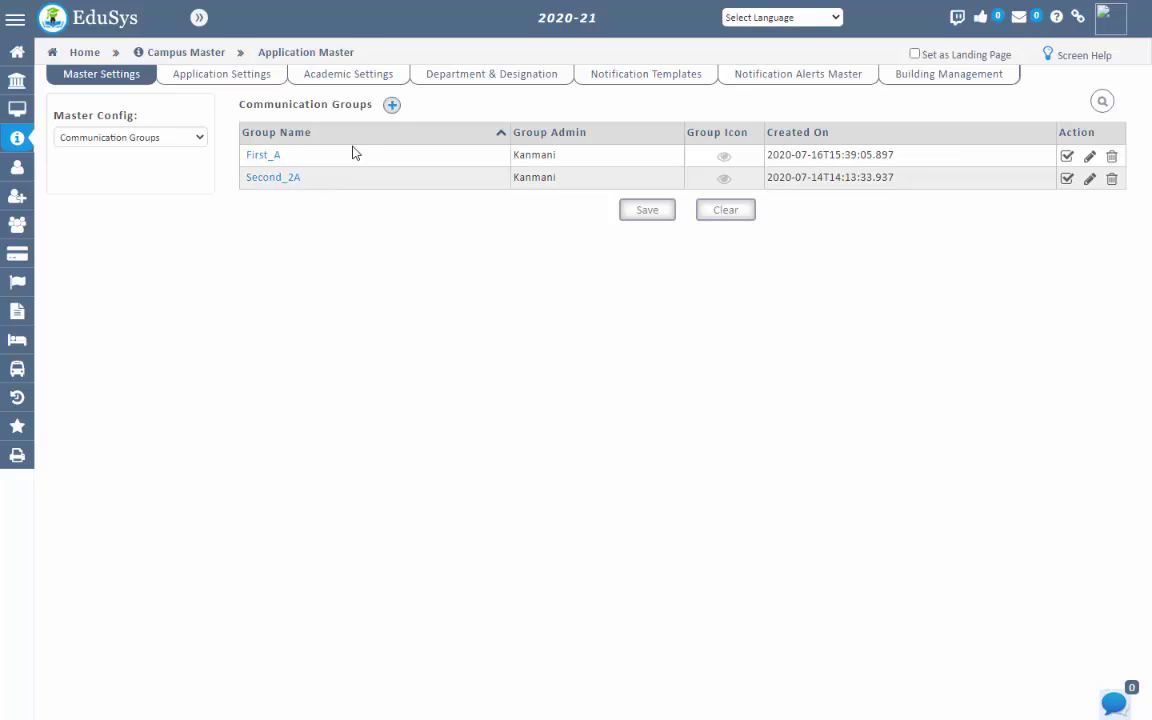
{"action": "left_click", "coordinate": [392, 106]}
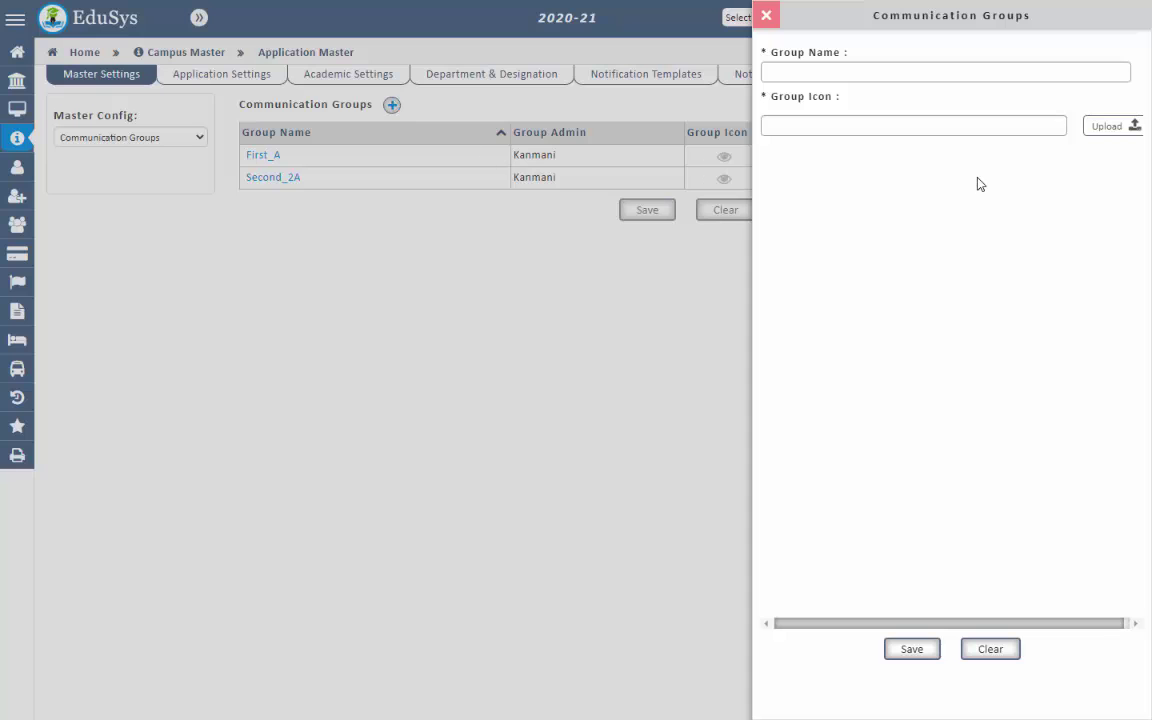
{"action": "left_click", "coordinate": [766, 15]}
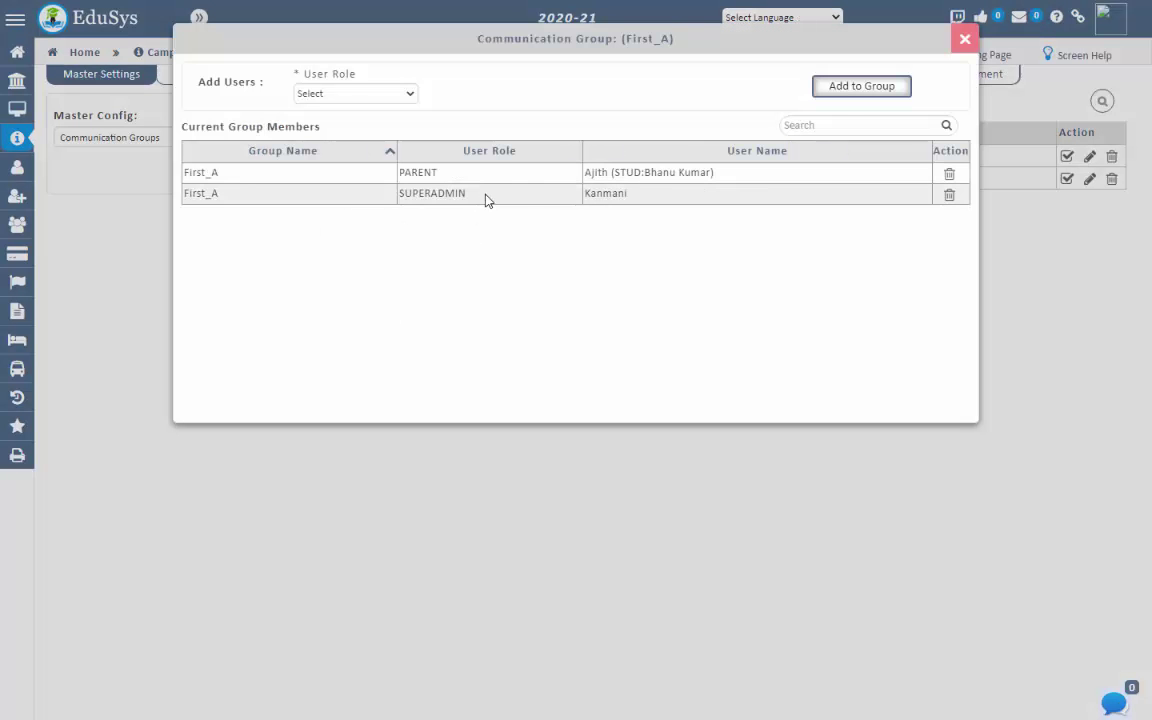
{"action": "key", "text": "Escape"}
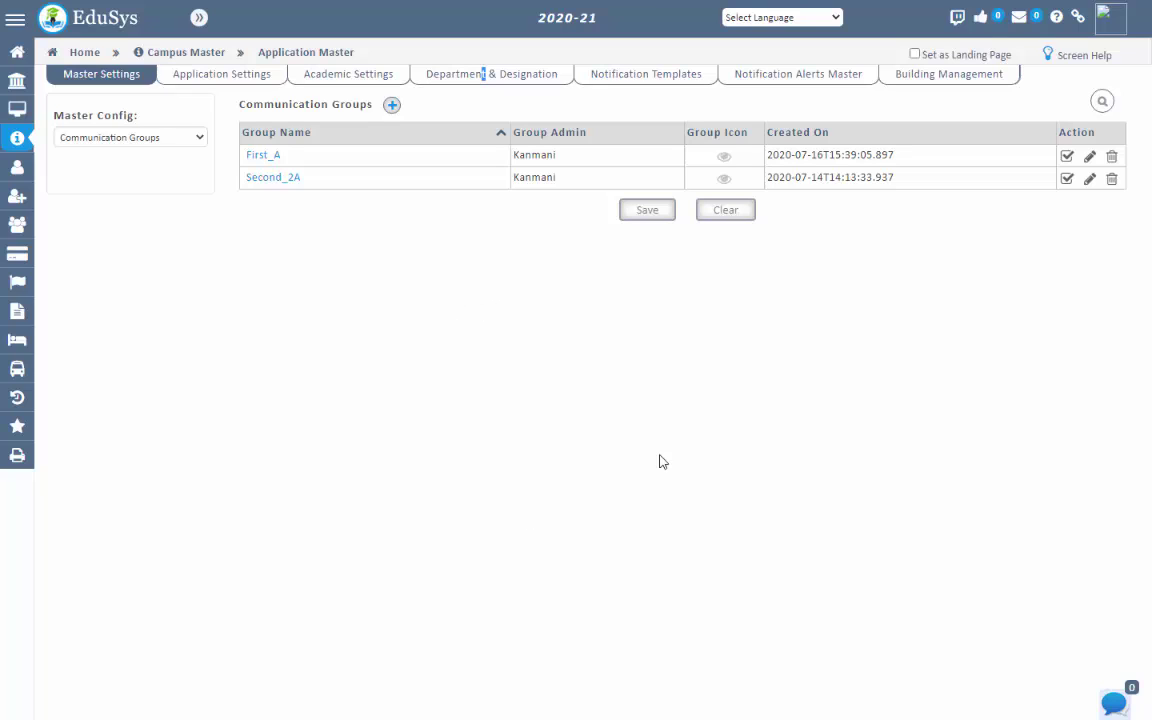
Open the chat panel and list users available to chat on the Add User tab
{"action": "left_click", "coordinate": [1116, 704]}
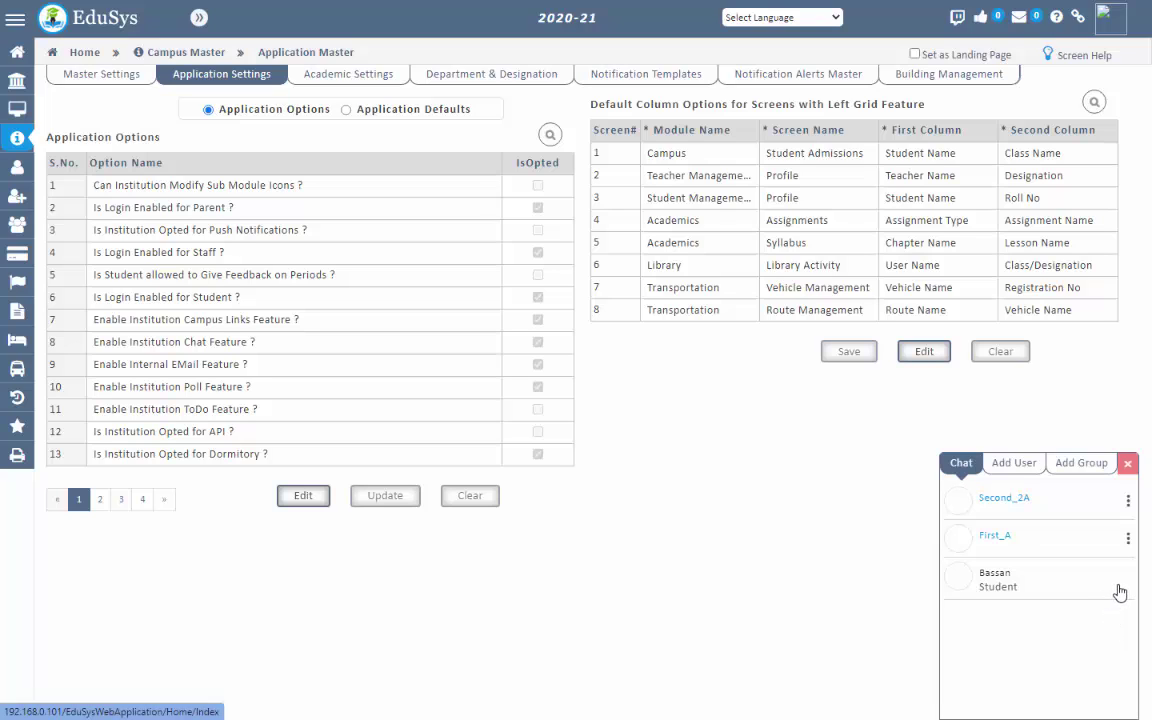
{"action": "left_click", "coordinate": [1014, 465]}
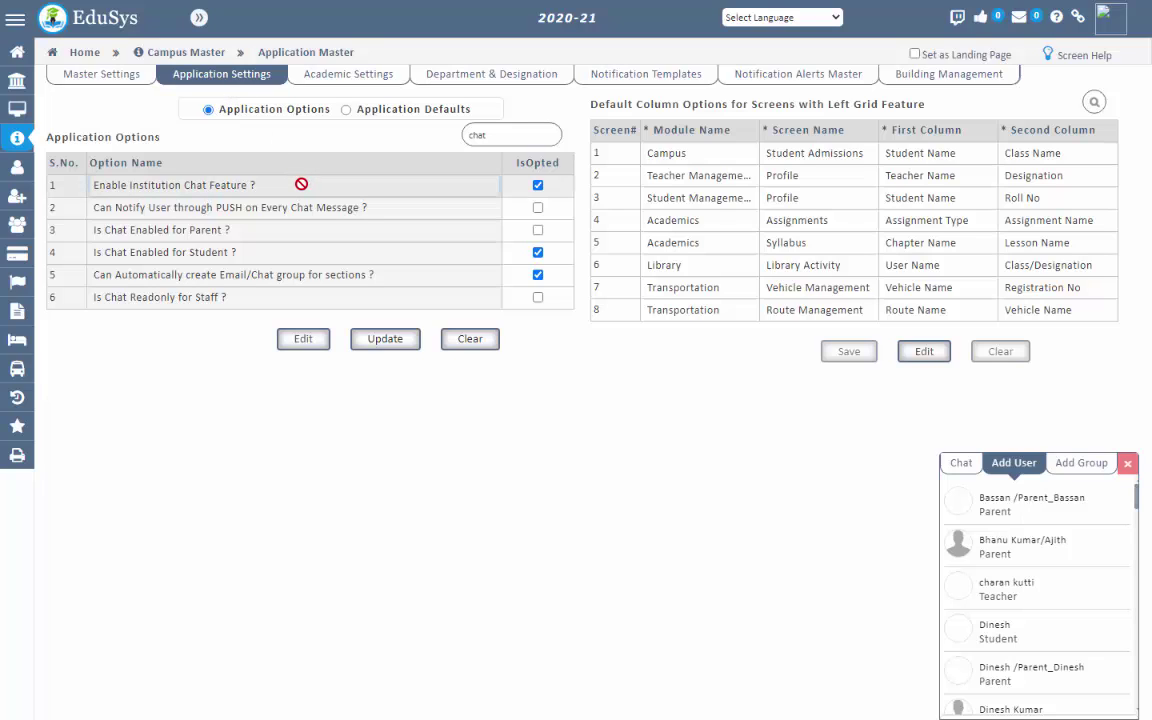
Tick IsOpted for 'Is Chat Enabled for Parent ?' and return the chat panel to the Chat tab
{"action": "left_click_drag", "start_coordinate": [228, 230], "coordinate": [88, 230]}
{"action": "left_click_drag", "start_coordinate": [239, 252], "coordinate": [110, 240]}
{"action": "left_click", "coordinate": [251, 250]}
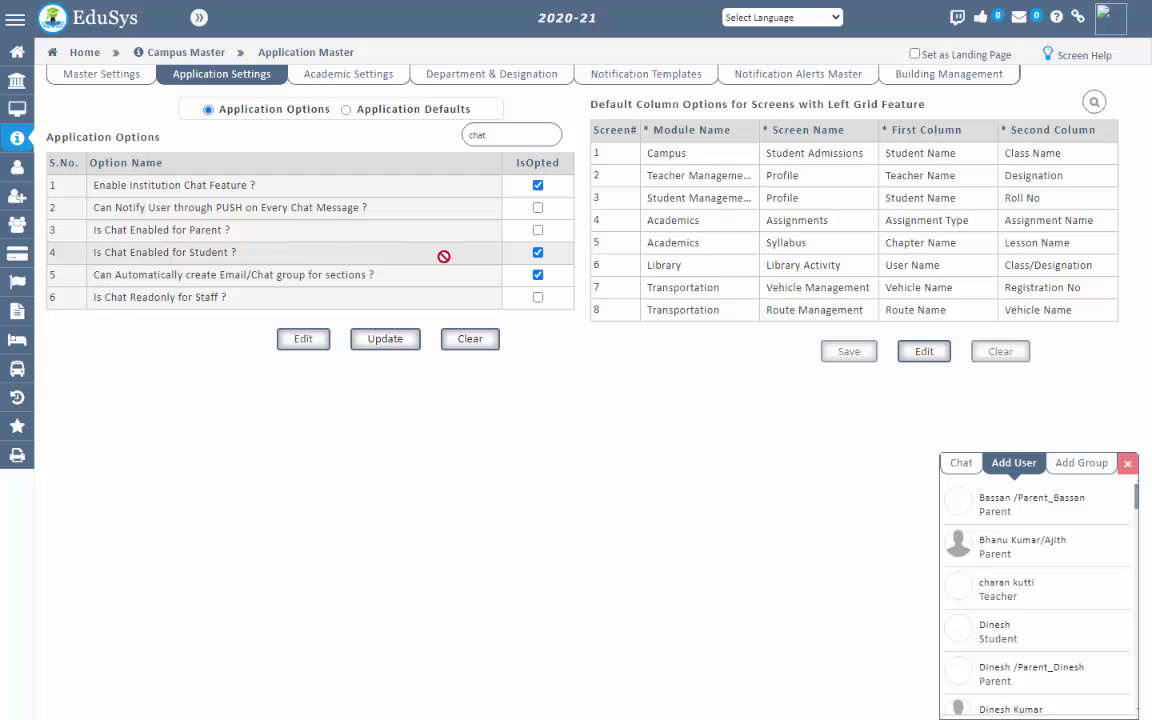
{"action": "left_click", "coordinate": [538, 231]}
{"action": "left_click_drag", "start_coordinate": [538, 234], "coordinate": [240, 225]}
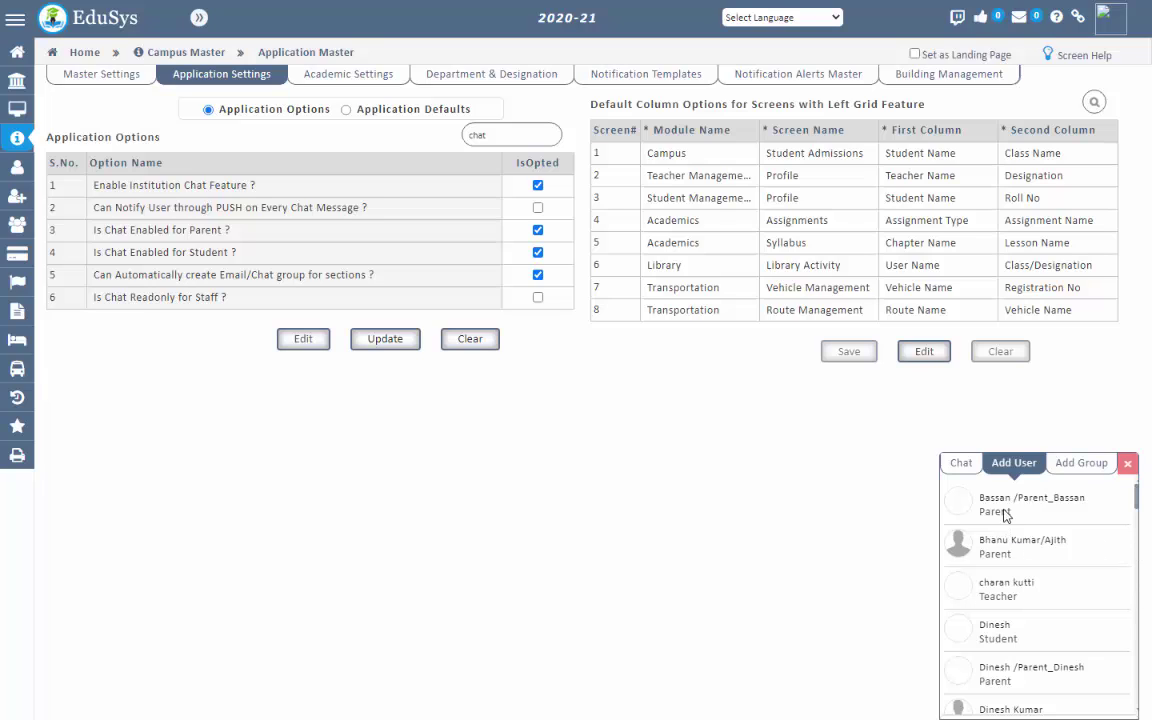
{"action": "left_click", "coordinate": [961, 463]}
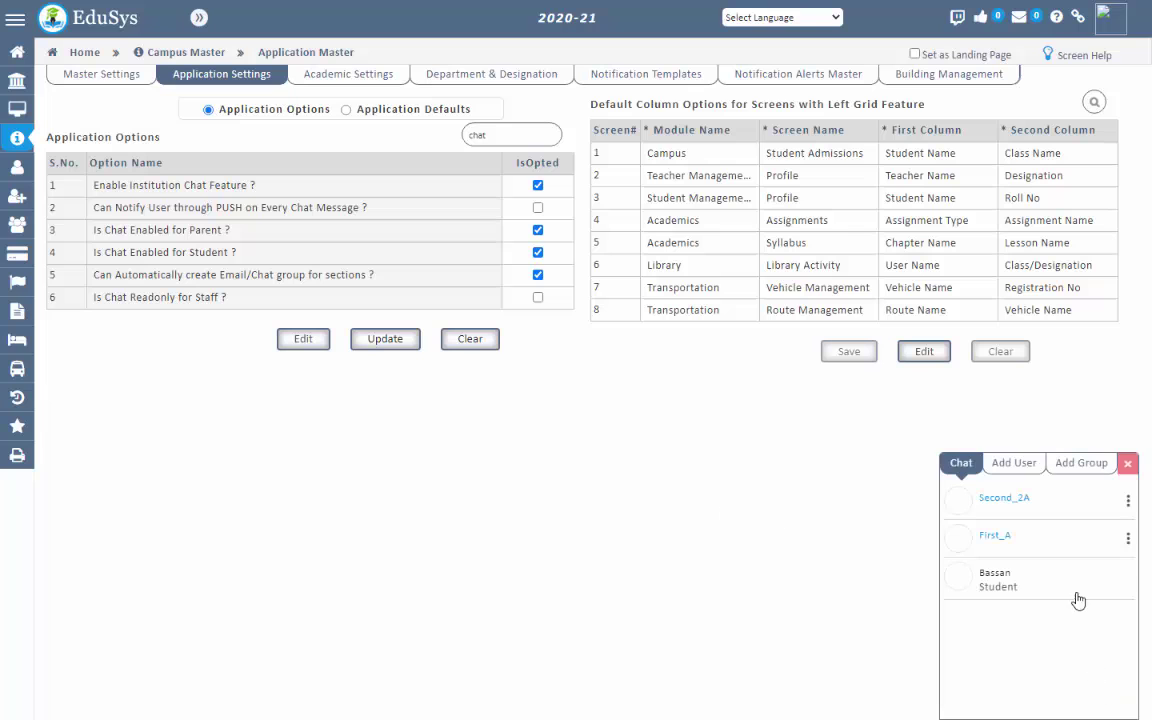
View the Second_2A group's Users List, then close the chat window and chat panel
{"action": "left_click", "coordinate": [1128, 500]}
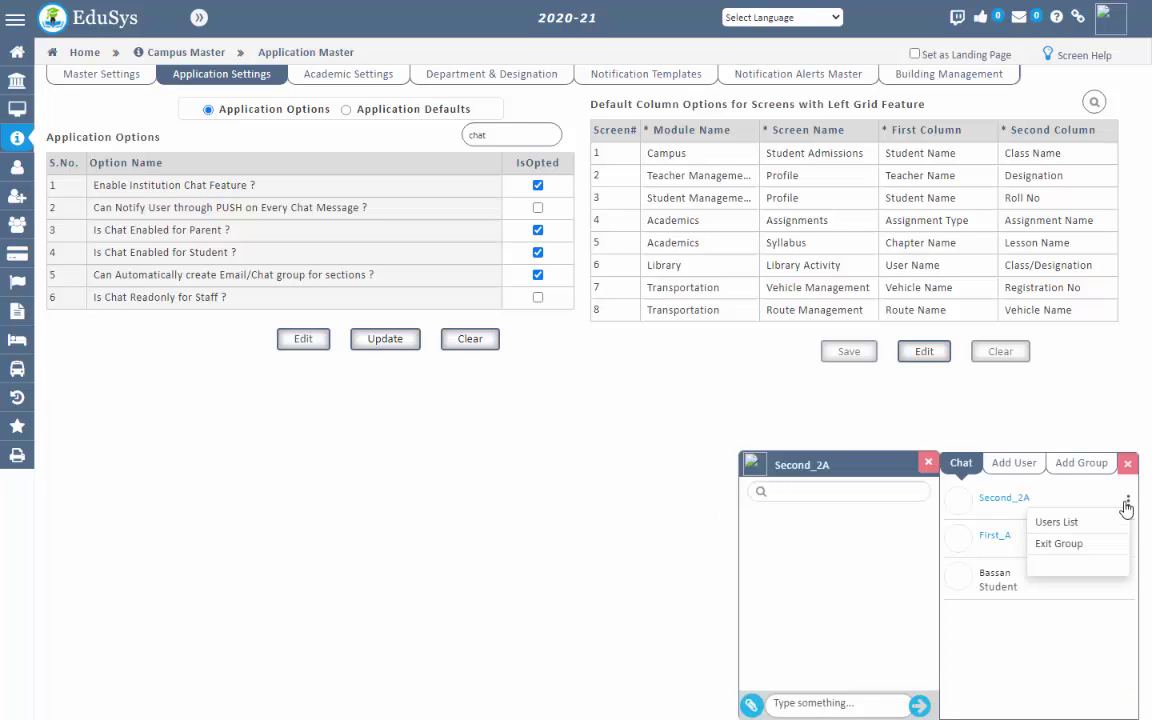
{"action": "left_click", "coordinate": [1057, 524]}
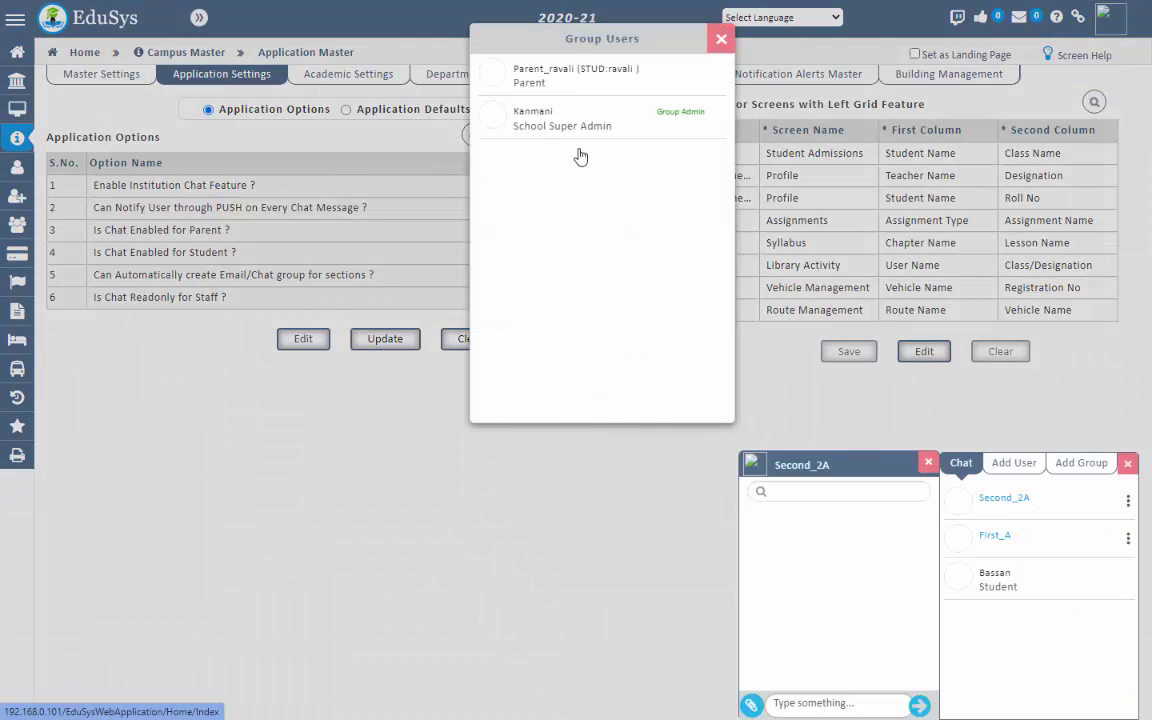
{"action": "key", "text": "Escape"}
{"action": "left_click", "coordinate": [1128, 500]}
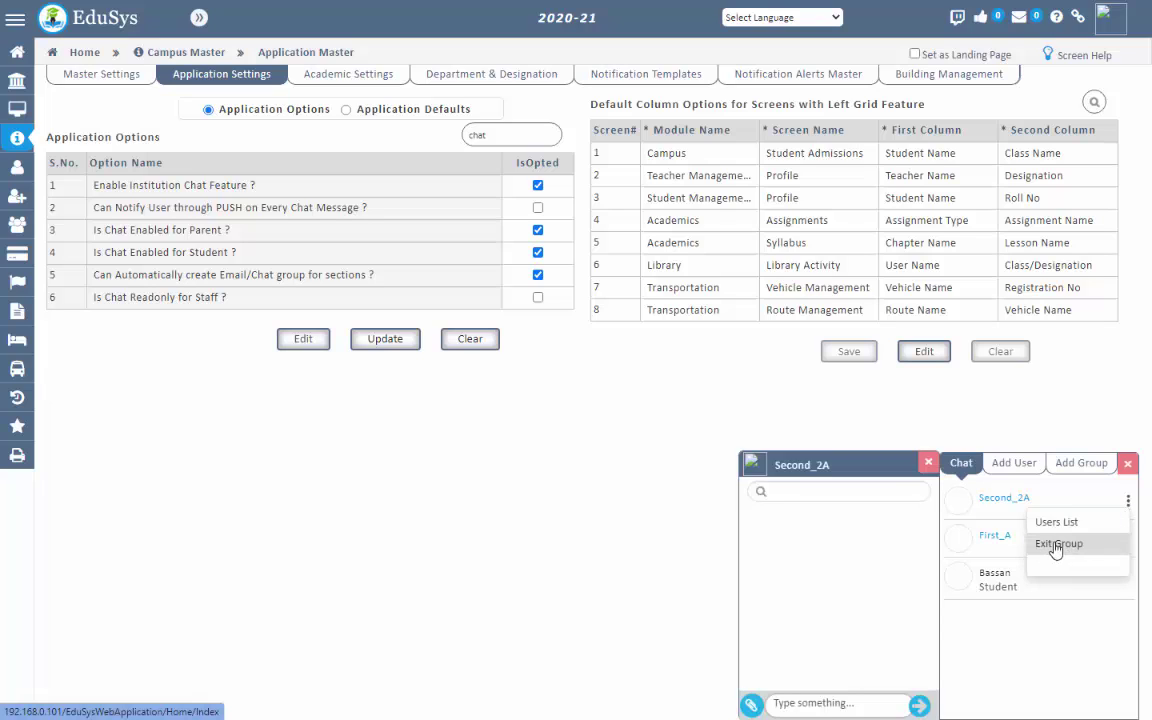
{"action": "left_click", "coordinate": [928, 462]}
{"action": "left_click", "coordinate": [961, 463]}
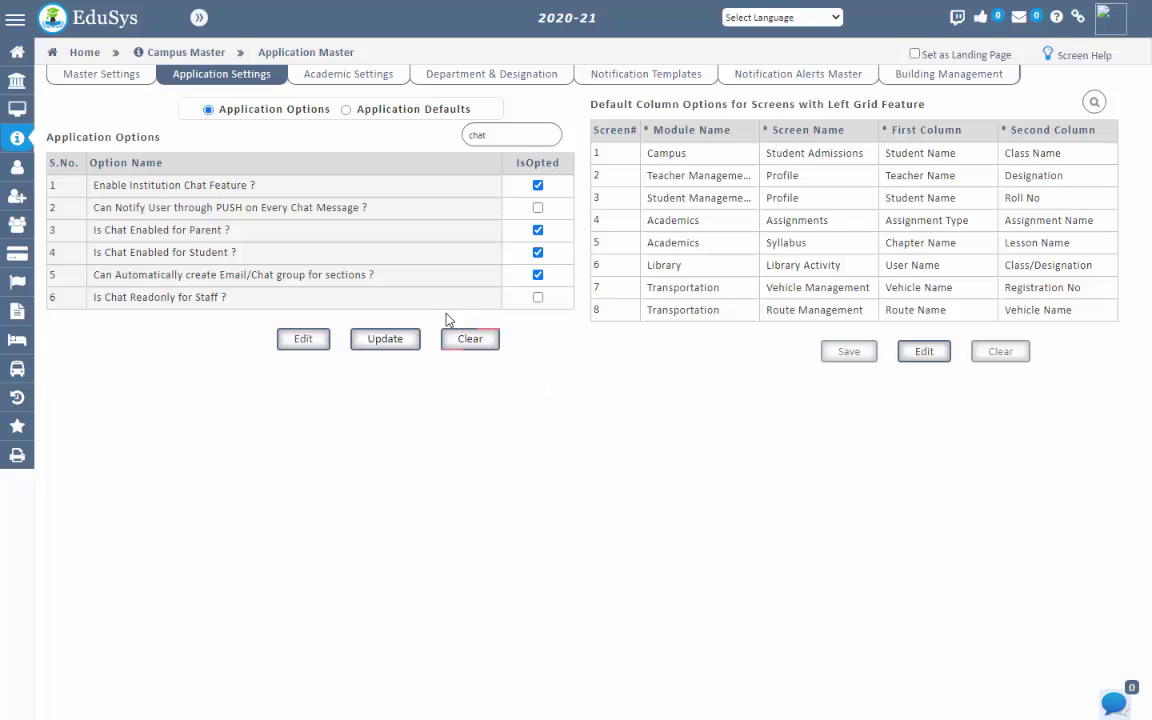
Replace the 'chat' search with 'mail' and review the internal email options listed
{"action": "left_click_drag", "start_coordinate": [488, 135], "coordinate": [463, 138]}
{"action": "type", "text": "mail"}
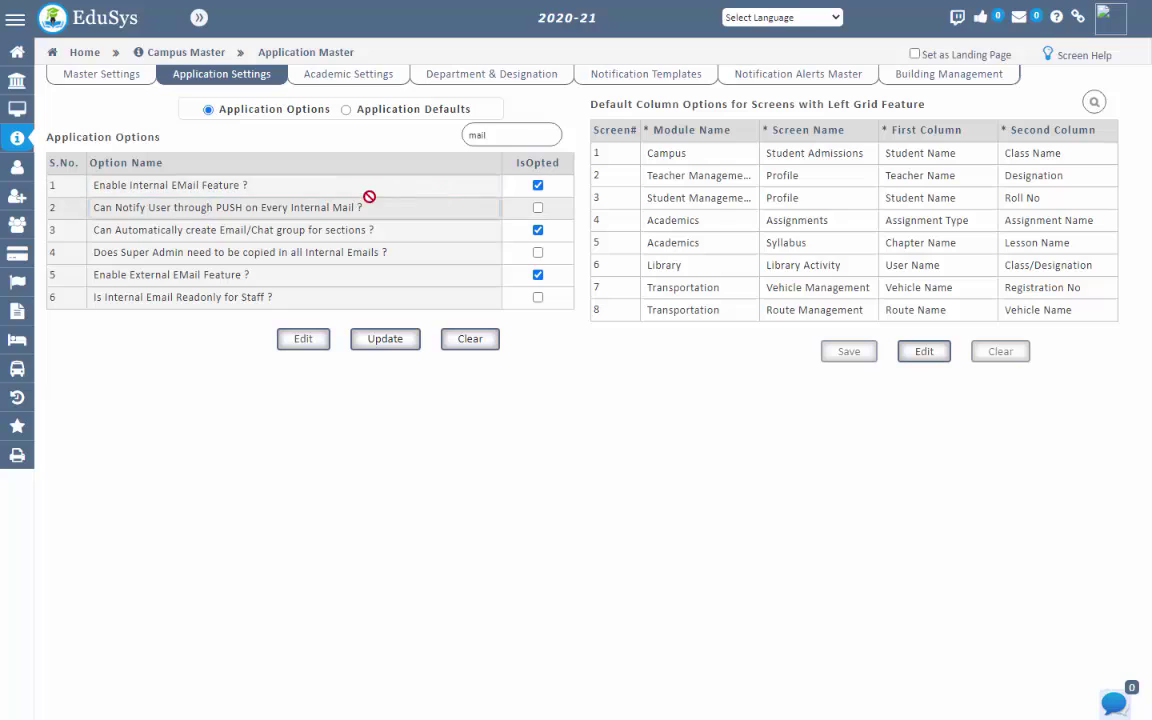
{"action": "left_click_drag", "start_coordinate": [250, 185], "coordinate": [283, 175]}
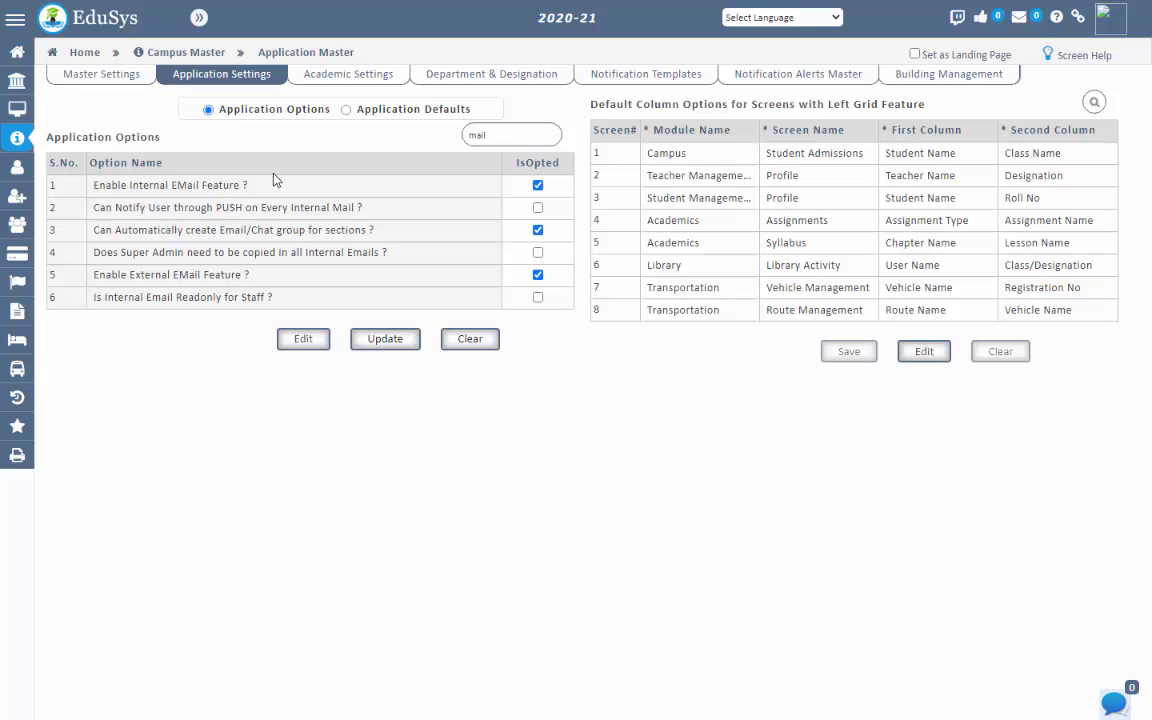
{"action": "mouse_move", "coordinate": [275, 176]}
{"action": "left_mouse_down"}
{"action": "mouse_move", "coordinate": [278, 192]}
{"action": "mouse_move", "coordinate": [374, 201]}
{"action": "mouse_move", "coordinate": [380, 252]}
{"action": "mouse_move", "coordinate": [398, 221]}
{"action": "mouse_move", "coordinate": [535, 229]}
{"action": "mouse_move", "coordinate": [372, 207]}
{"action": "left_mouse_up"}
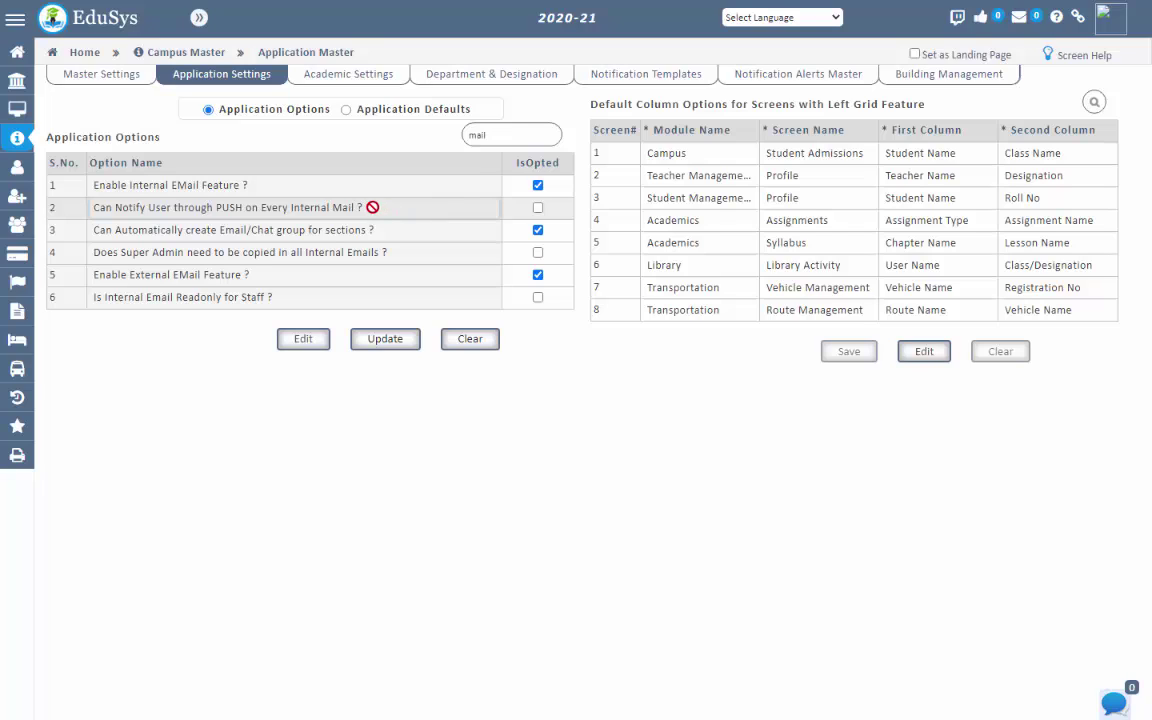
{"action": "left_click_drag", "start_coordinate": [370, 207], "coordinate": [87, 208]}
{"action": "left_click_drag", "start_coordinate": [362, 211], "coordinate": [278, 318]}
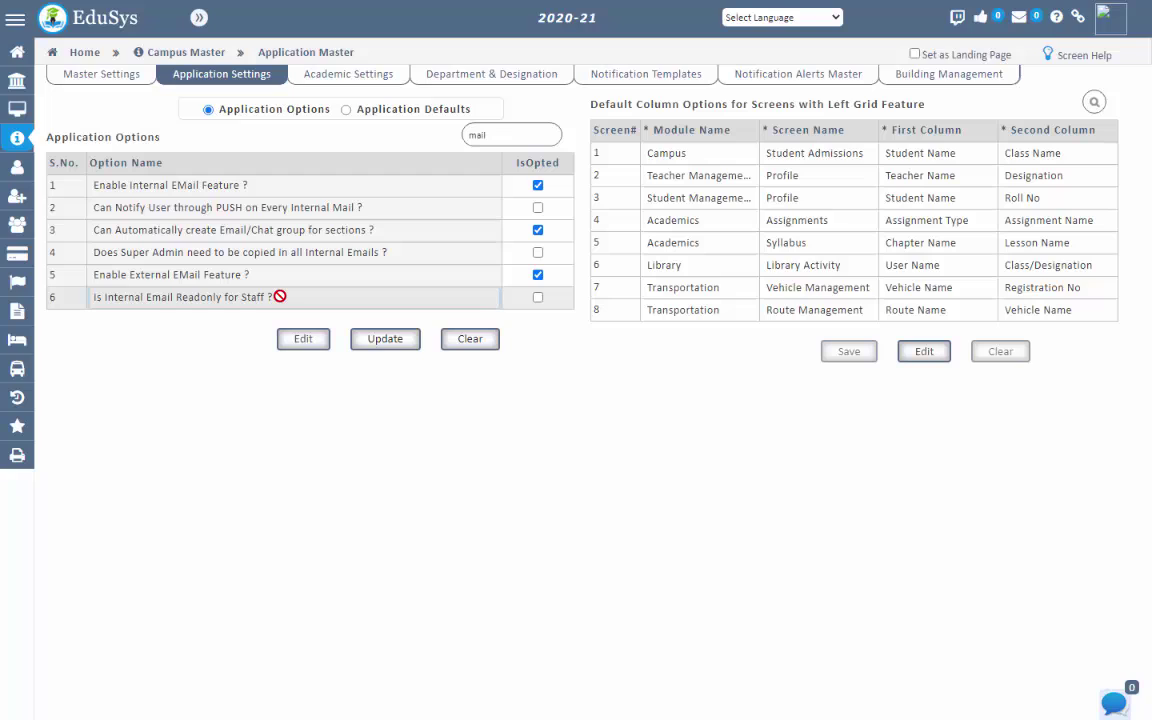
{"action": "left_click_drag", "start_coordinate": [283, 296], "coordinate": [96, 297]}
{"action": "left_click", "coordinate": [178, 357]}
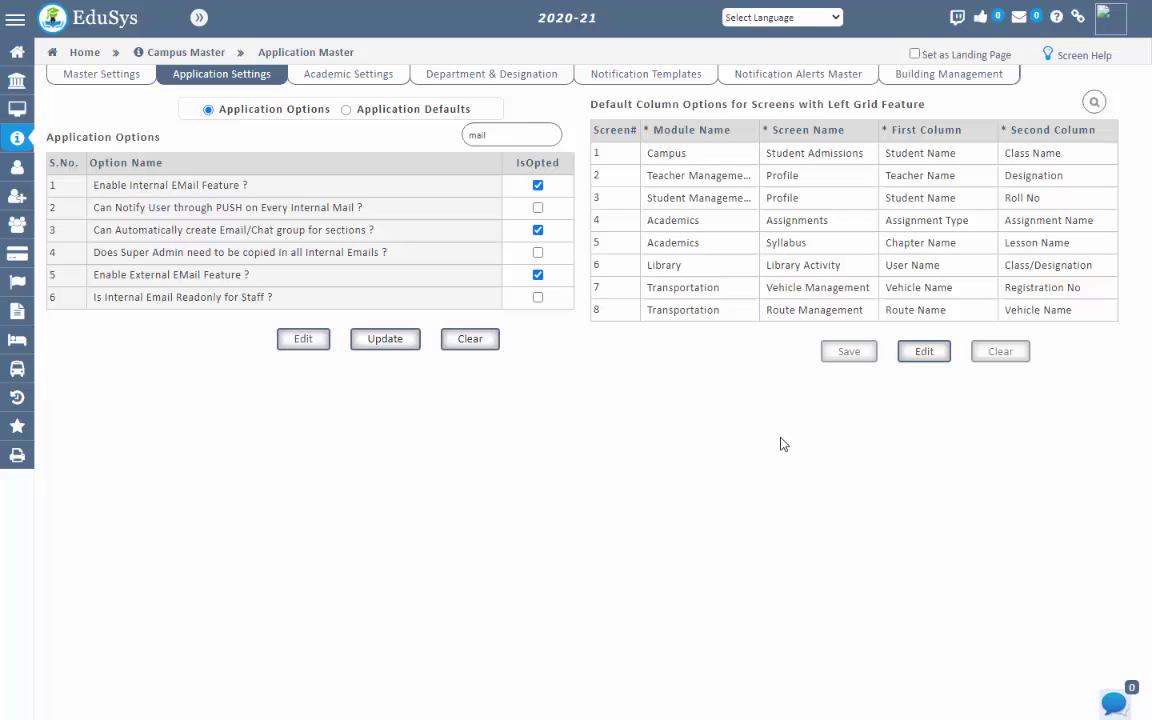
Open the internal mailbox from the header, try Compose Mail, and come back to the Inbox
{"action": "left_click", "coordinate": [1019, 20]}
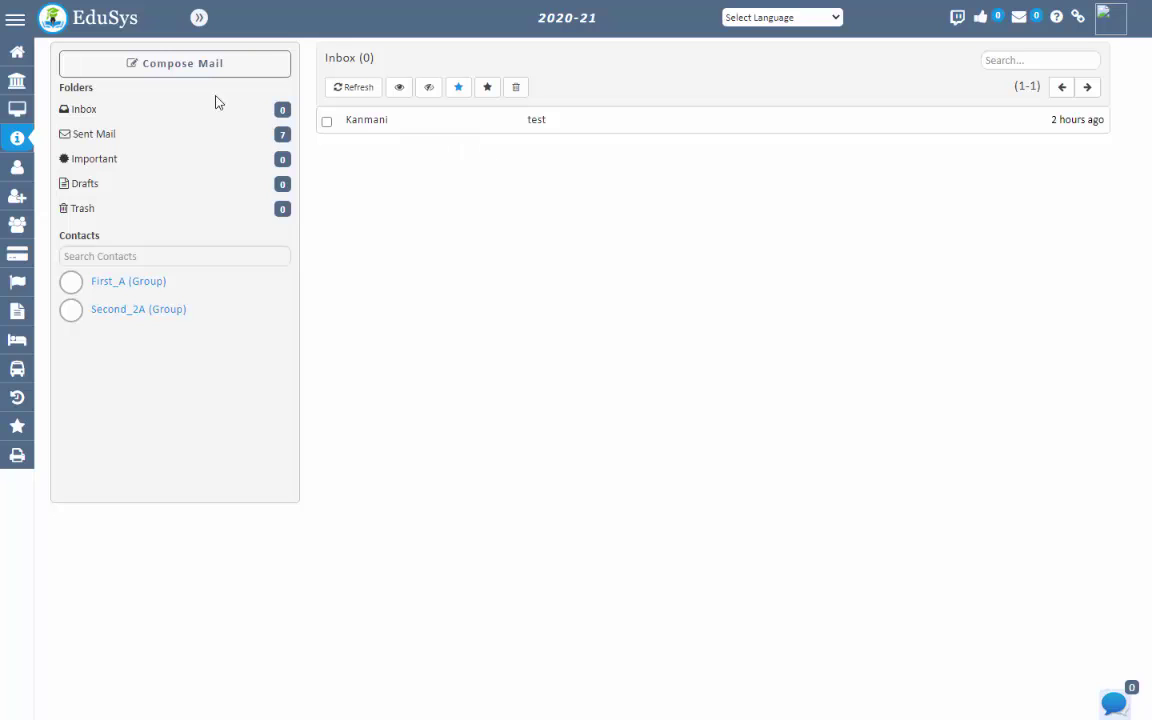
{"action": "left_click", "coordinate": [170, 66]}
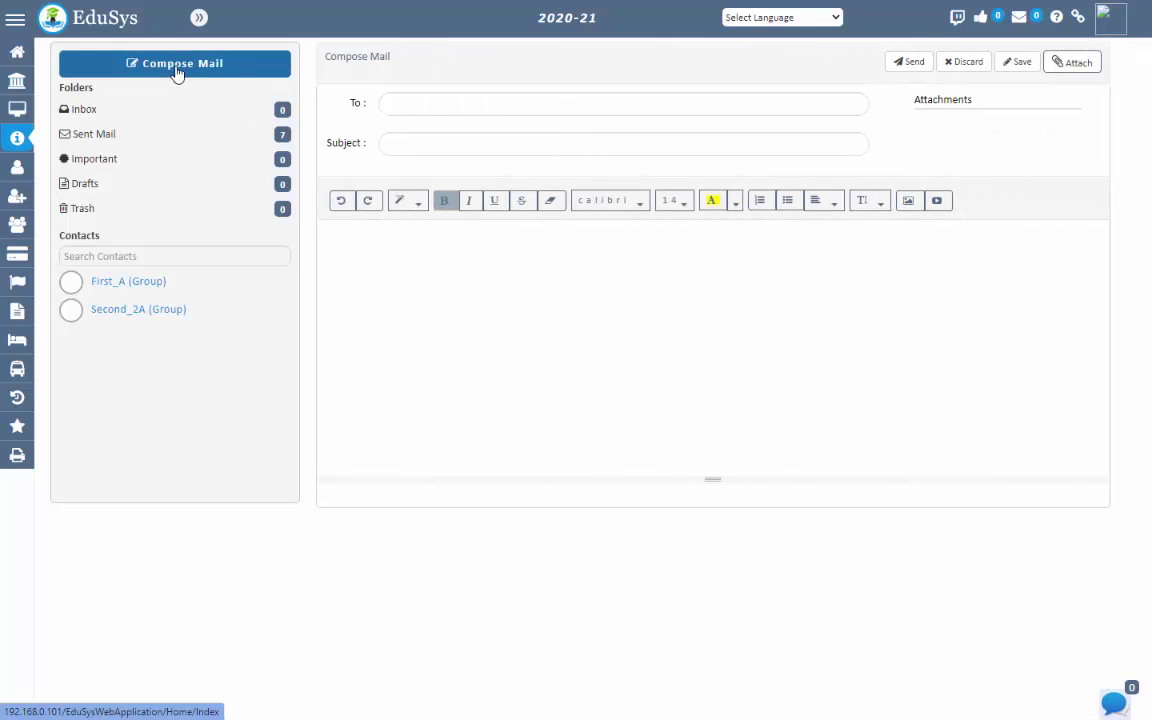
{"action": "left_click", "coordinate": [84, 110]}
Browse the Sent Mail, Important, Drafts and Trash folders, then return to the Inbox
{"action": "left_click", "coordinate": [94, 140]}
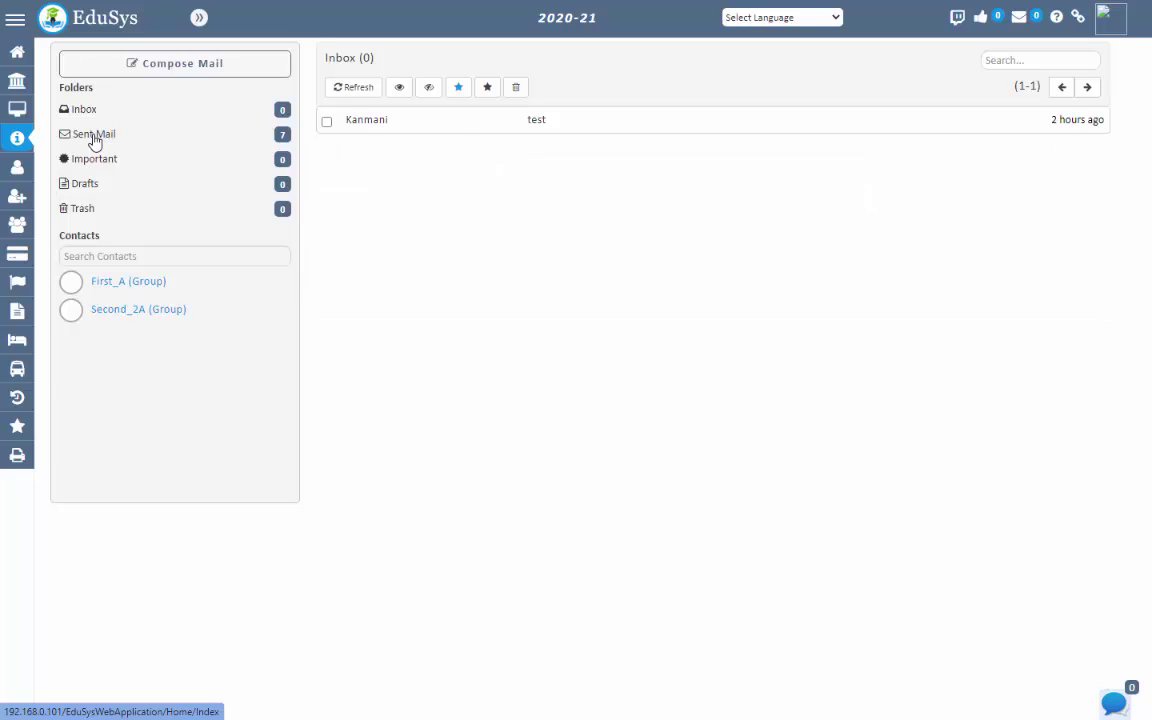
{"action": "left_click", "coordinate": [90, 165]}
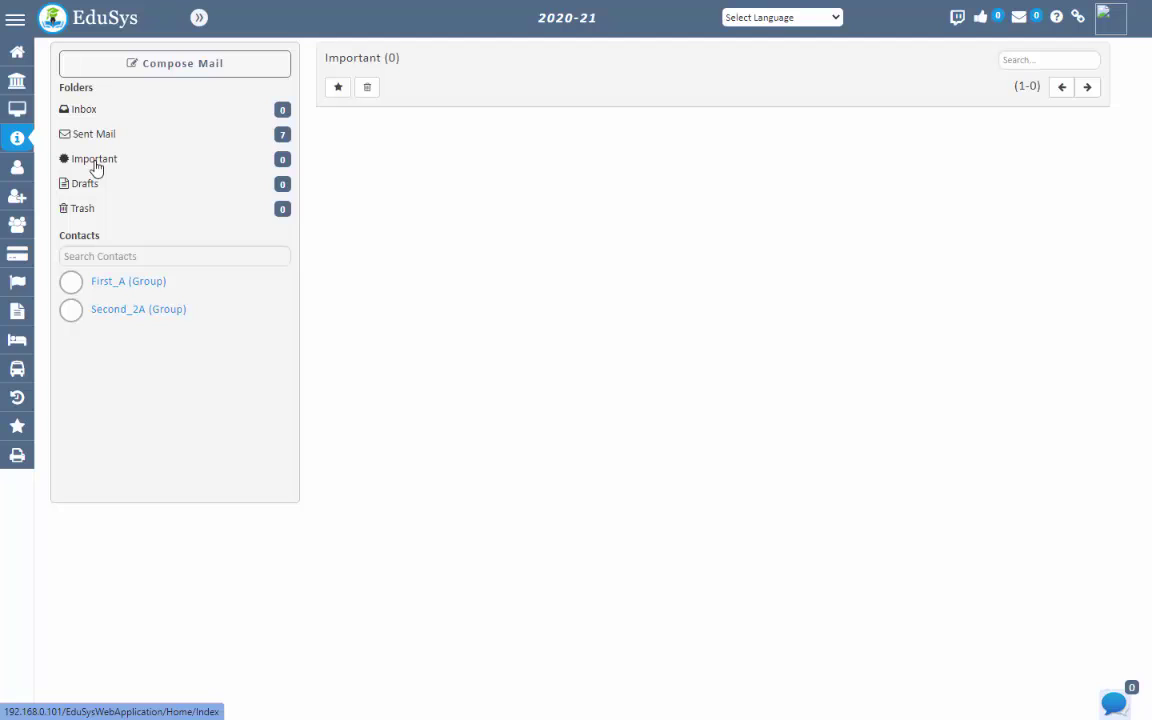
{"action": "left_click", "coordinate": [85, 185]}
{"action": "left_click", "coordinate": [86, 214]}
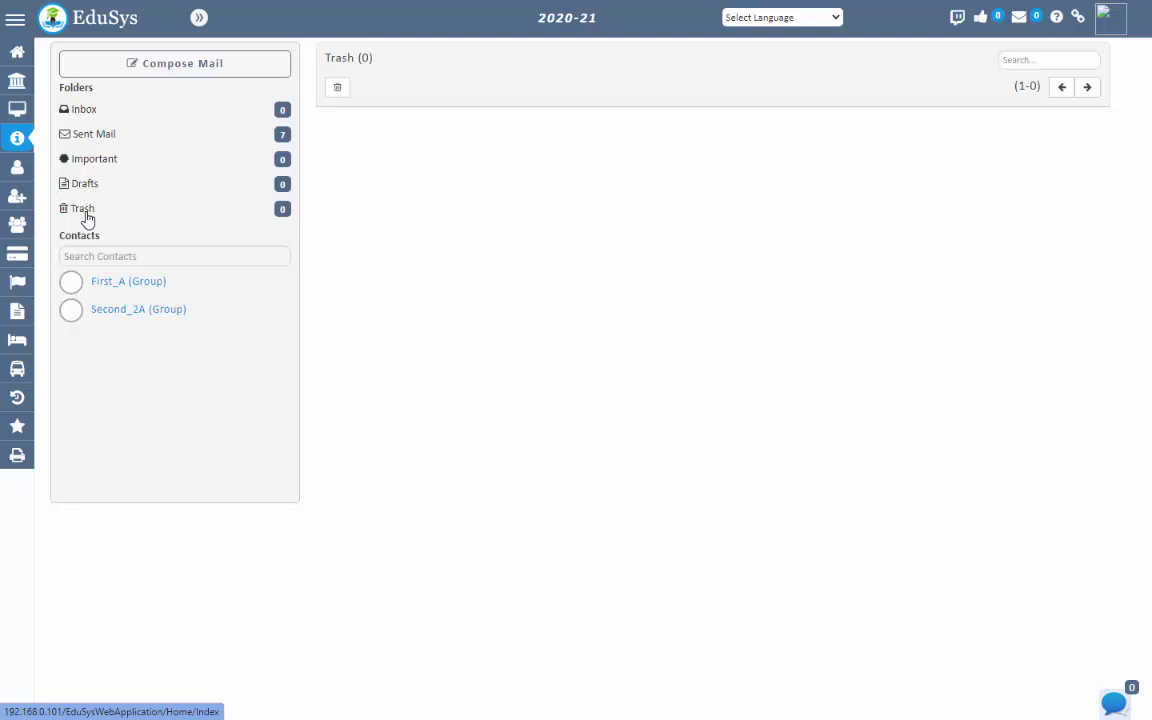
{"action": "left_click", "coordinate": [84, 112]}
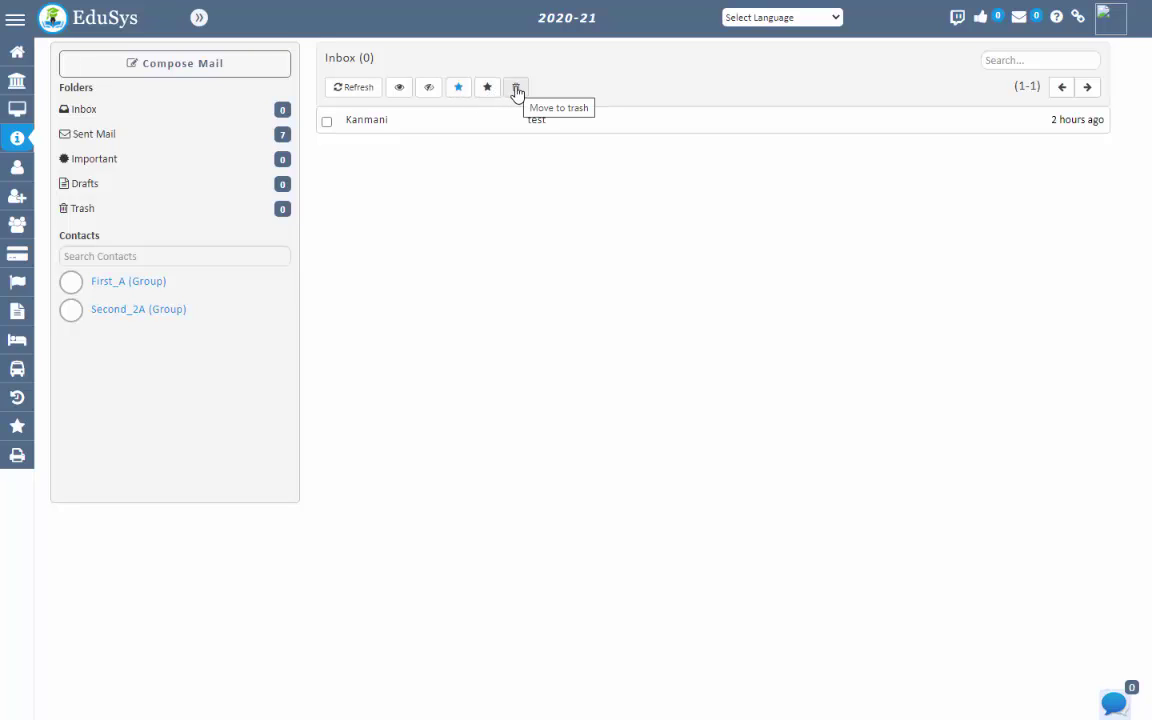
Start another new mail, then go back to the Inbox
{"action": "left_click", "coordinate": [180, 70]}
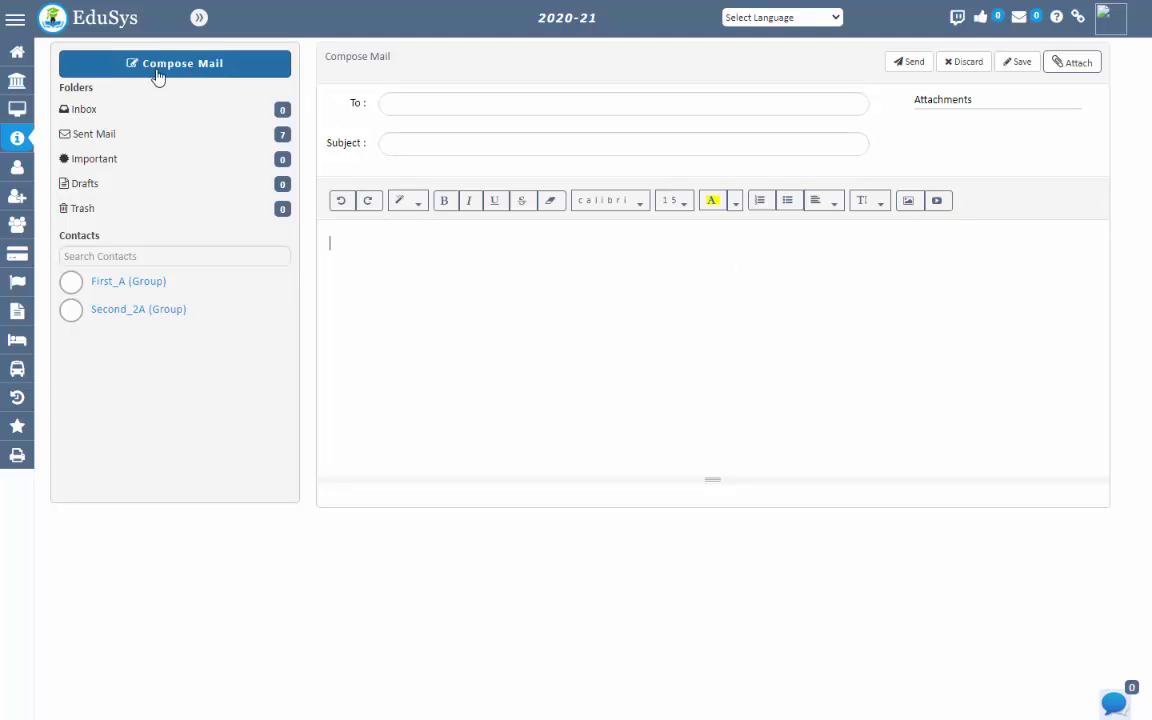
{"action": "left_click", "coordinate": [101, 110]}
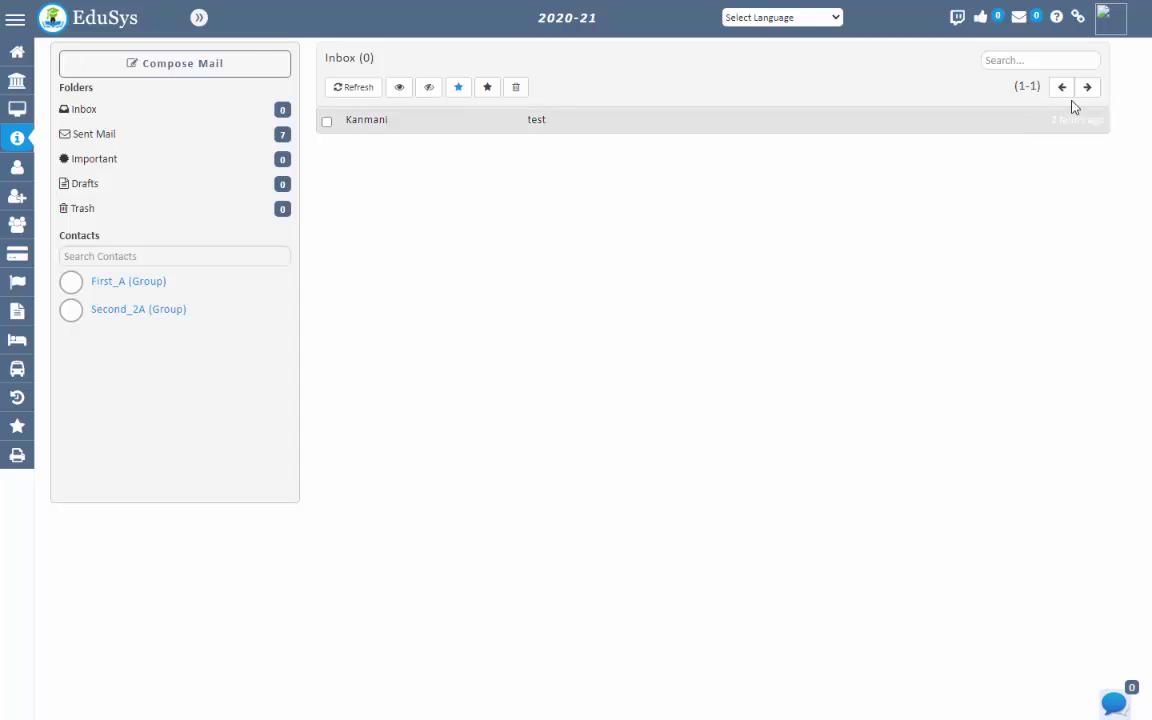
{"action": "left_click", "coordinate": [1023, 57]}
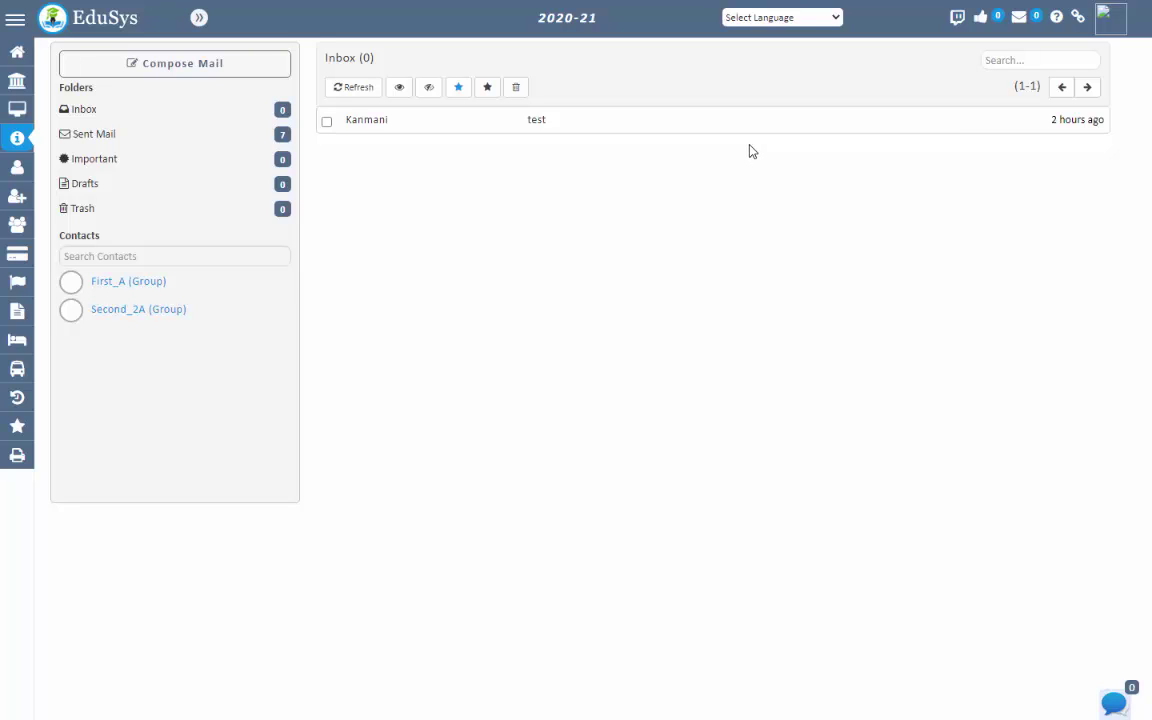
{"action": "mouse_move", "coordinate": [24, 143]}
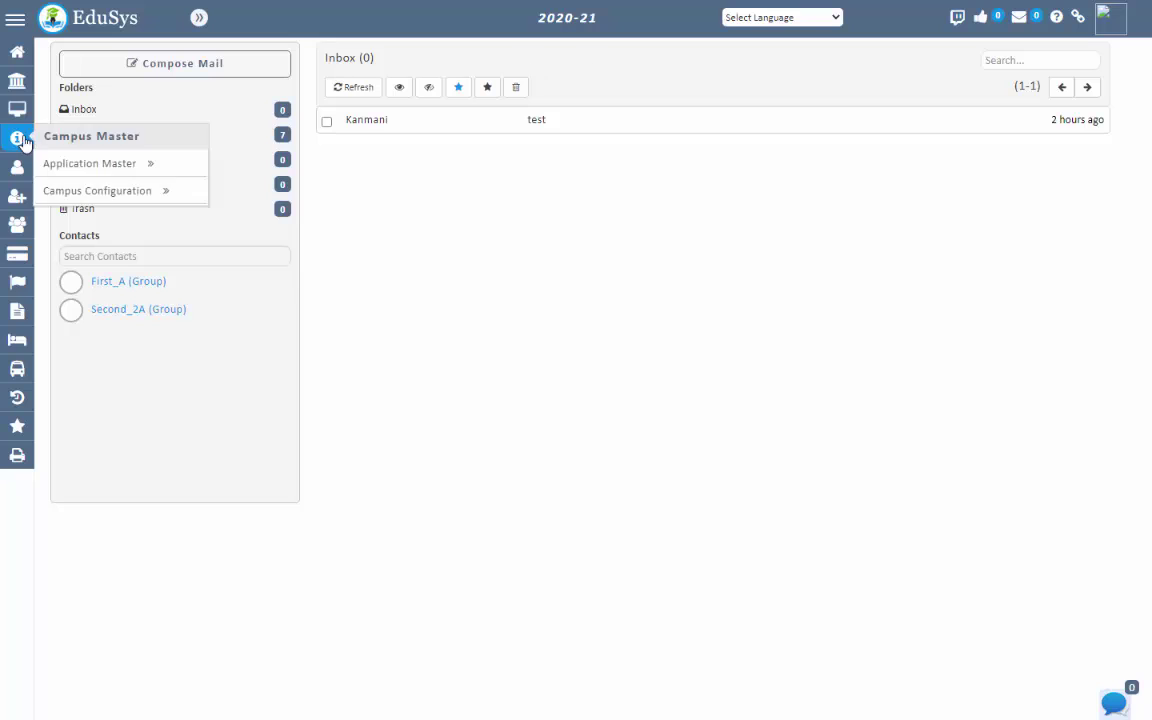
{"action": "left_click", "coordinate": [89, 163]}
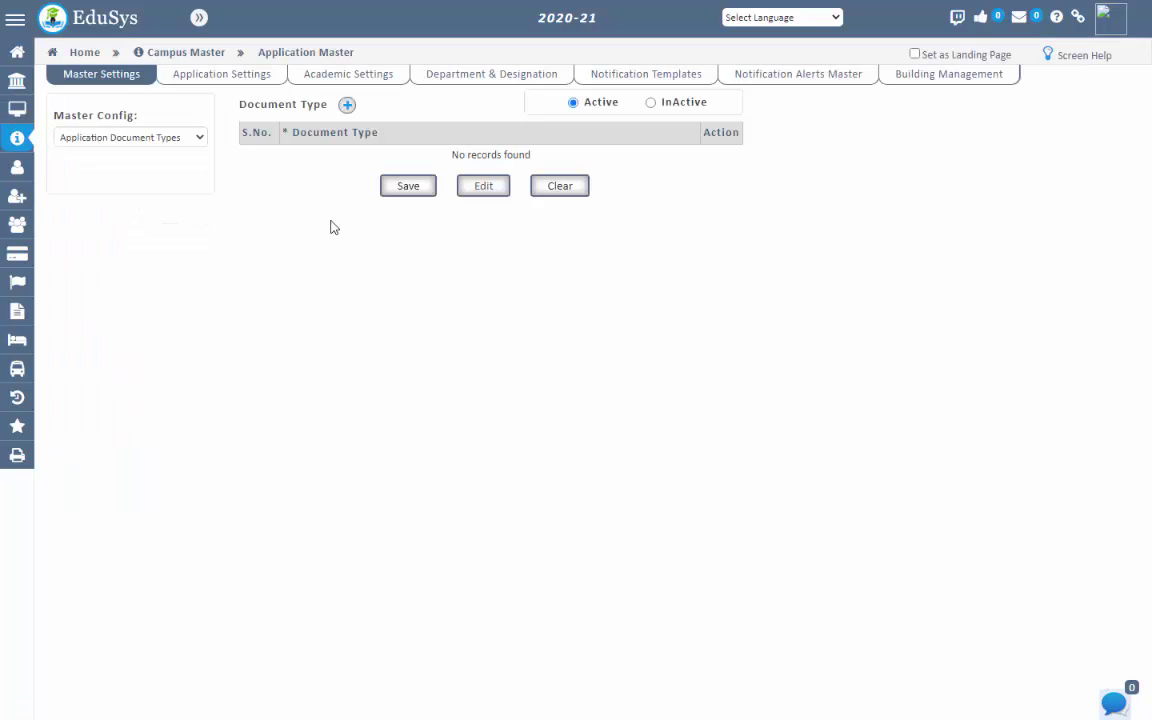
{"action": "key", "text": "alt+Left"}
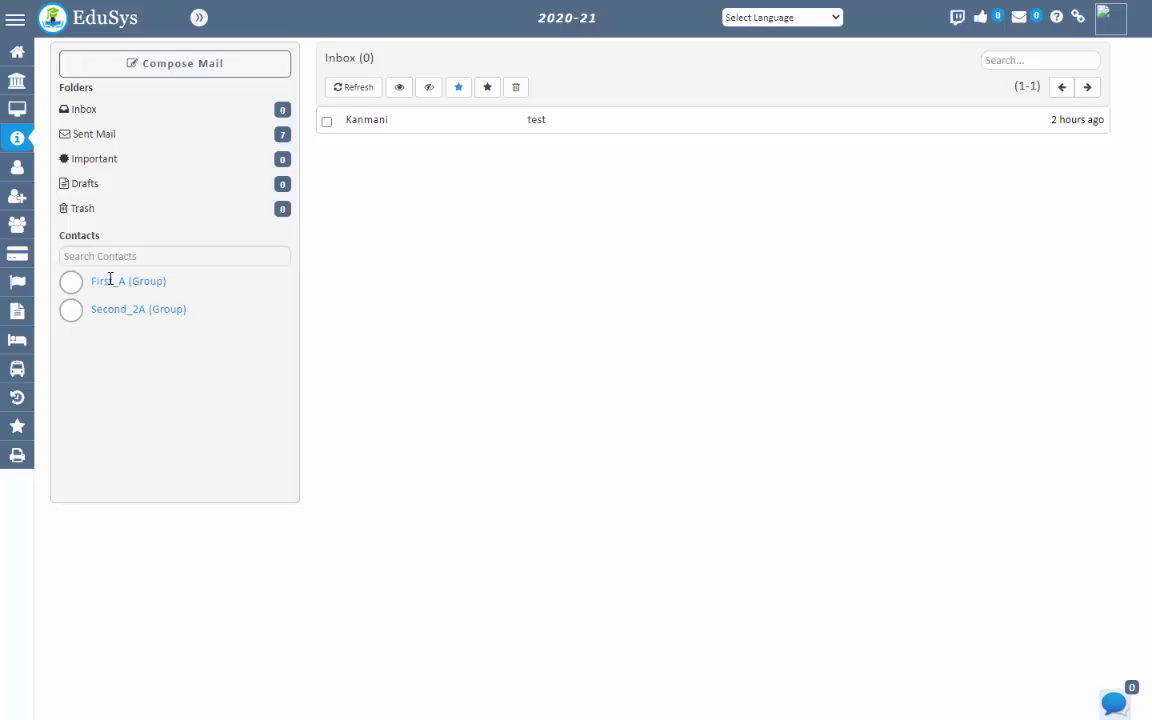
Return to Application Master and start a mail addressed to the First_A group
{"action": "left_click", "coordinate": [24, 132]}
{"action": "left_click", "coordinate": [146, 259]}
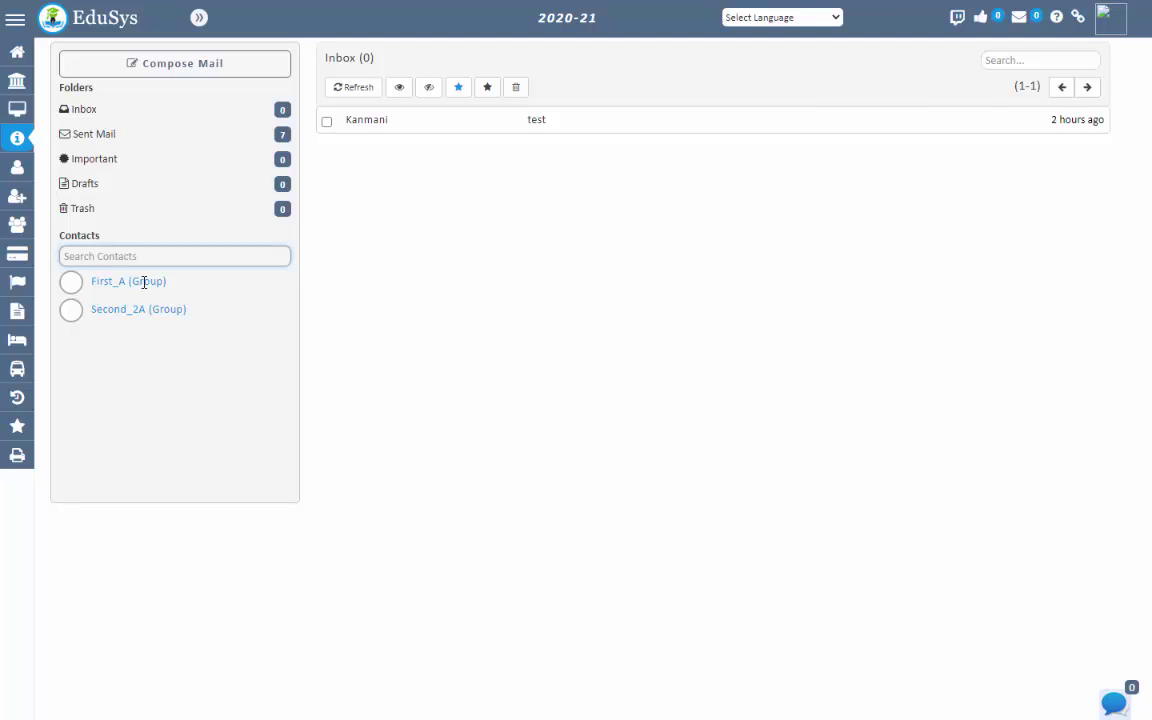
{"action": "left_click", "coordinate": [145, 282]}
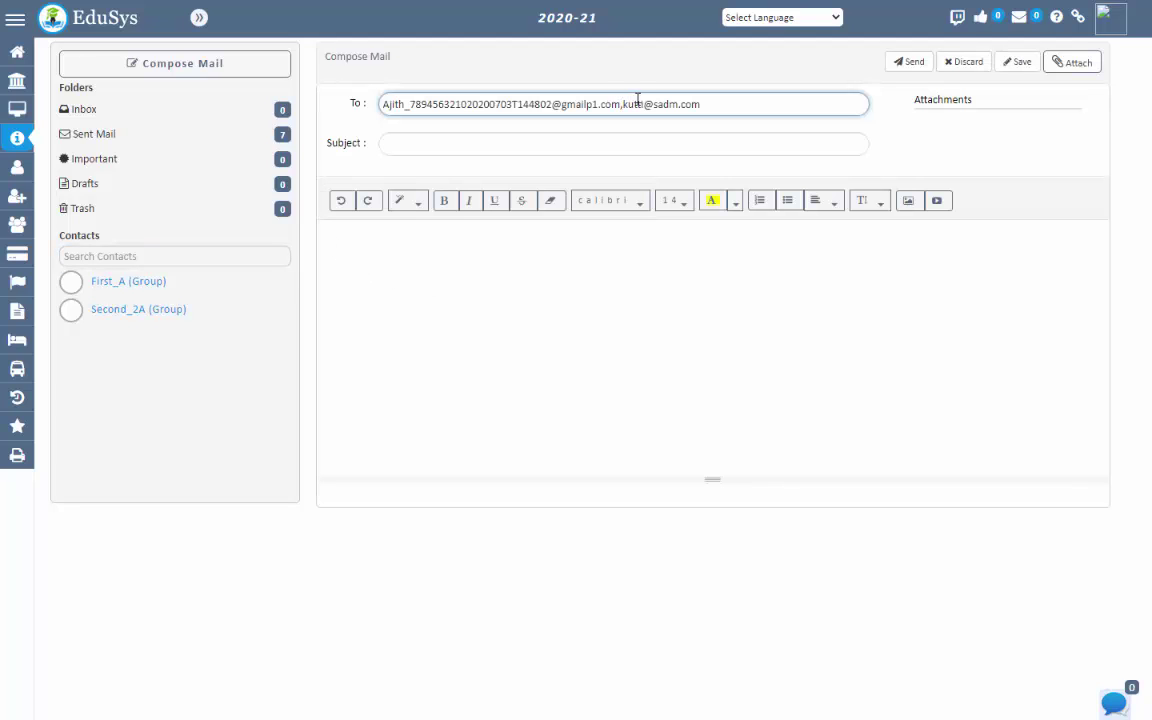
Open Application Settings and highlight the Super Admin copy option among the mail options
{"action": "left_click", "coordinate": [17, 110]}
{"action": "left_click_drag", "start_coordinate": [98, 252], "coordinate": [401, 252]}
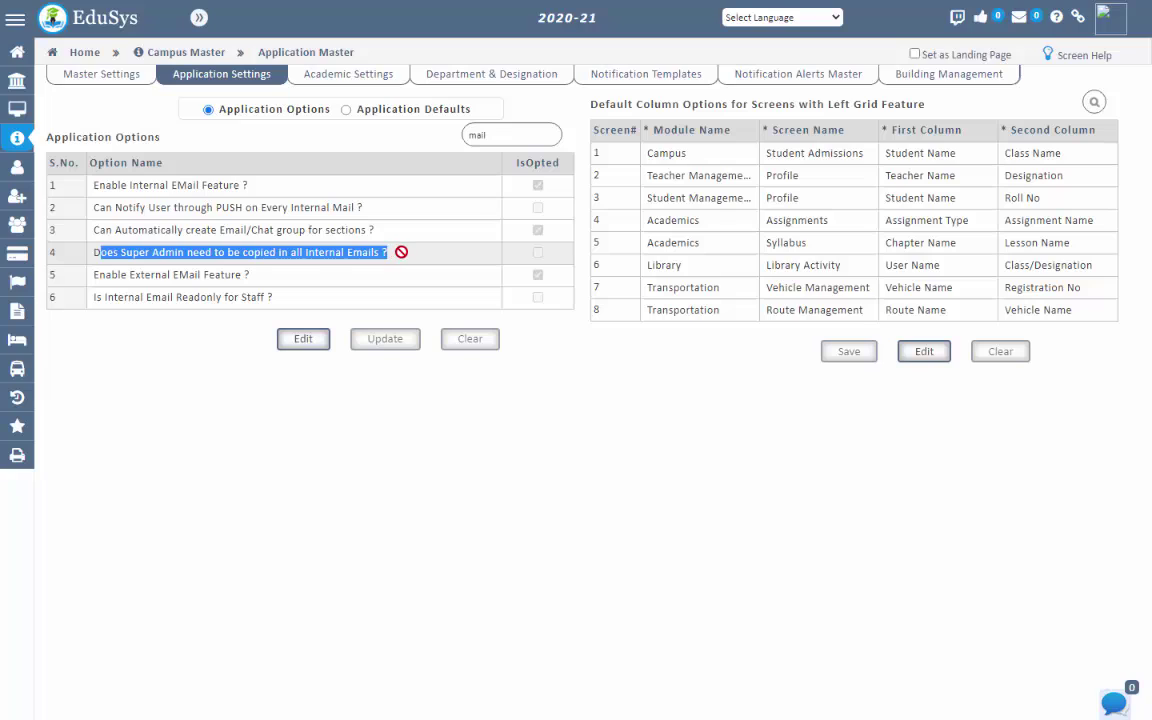
{"action": "left_click", "coordinate": [182, 387]}
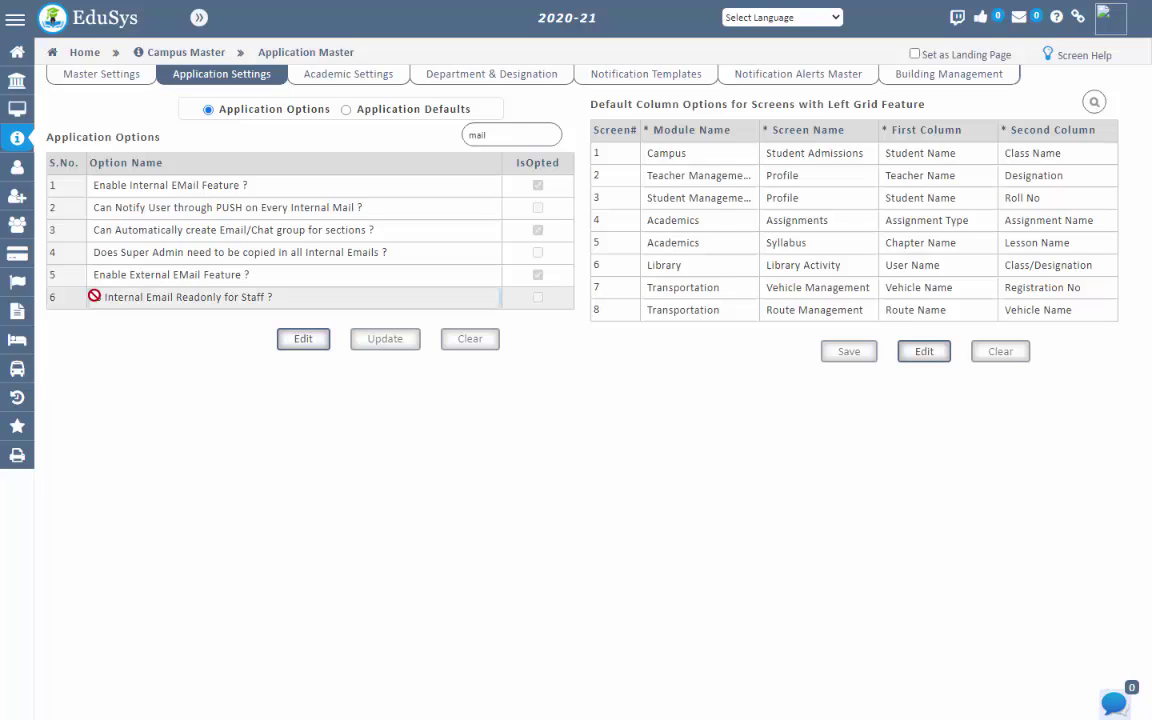
{"action": "left_click_drag", "start_coordinate": [90, 296], "coordinate": [288, 297]}
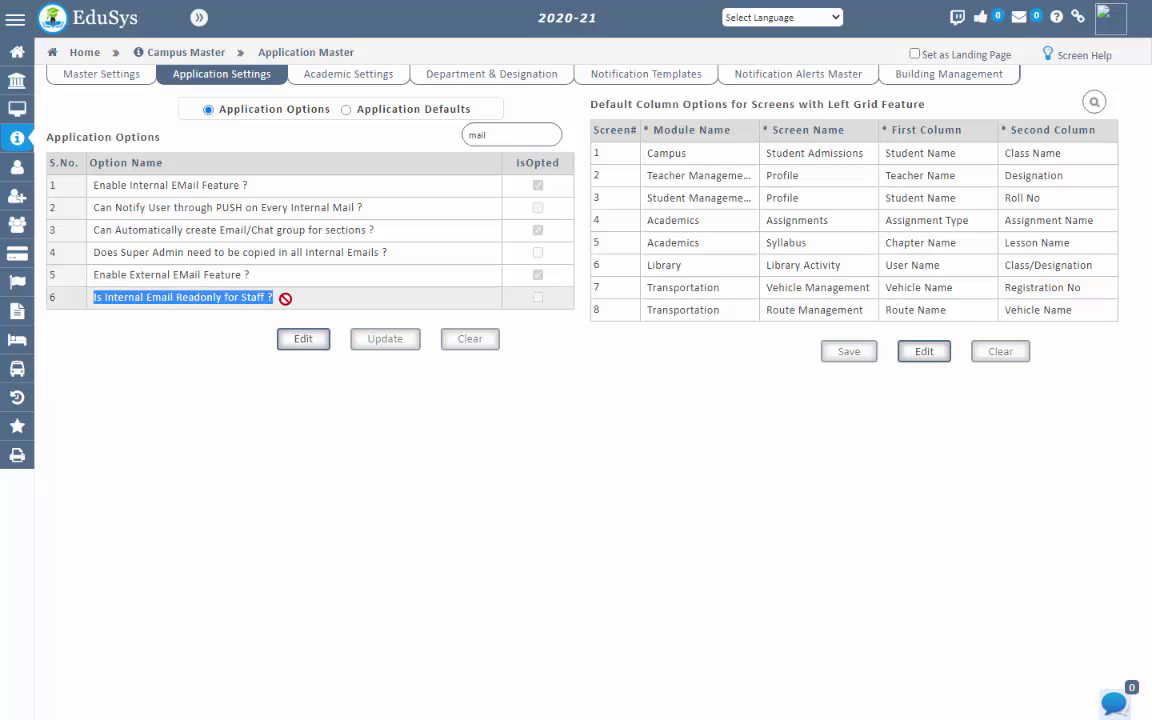
{"action": "left_click", "coordinate": [196, 346]}
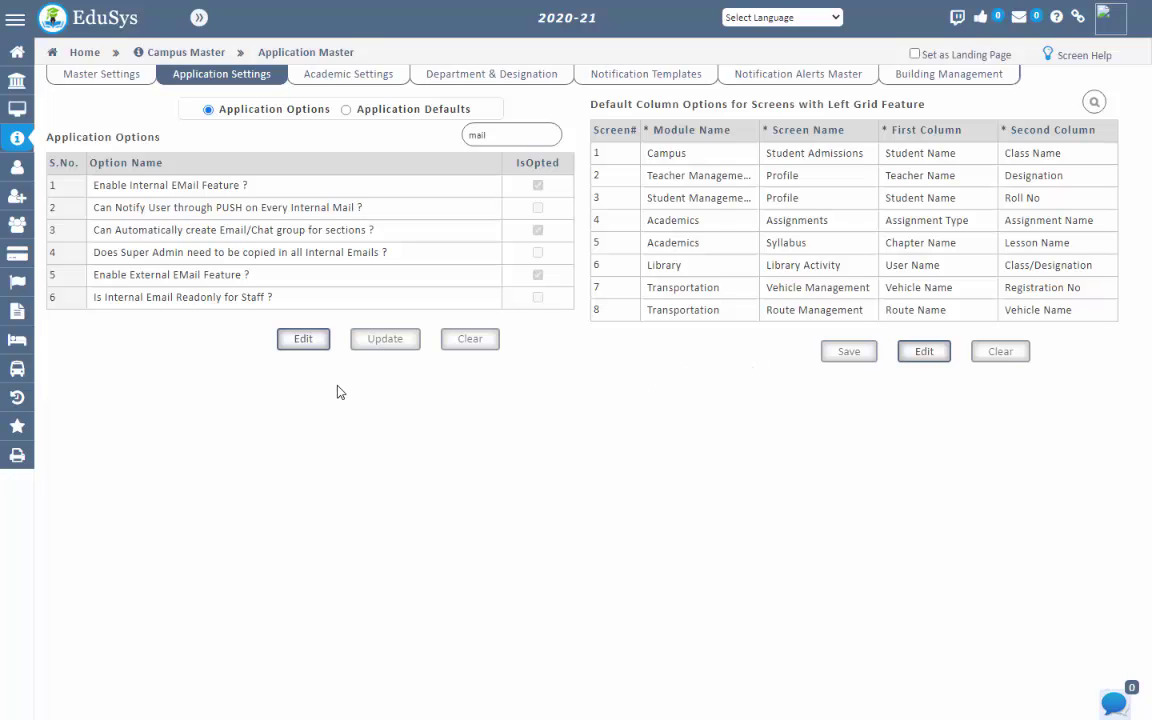
{"action": "left_click_drag", "start_coordinate": [250, 274], "coordinate": [84, 256]}
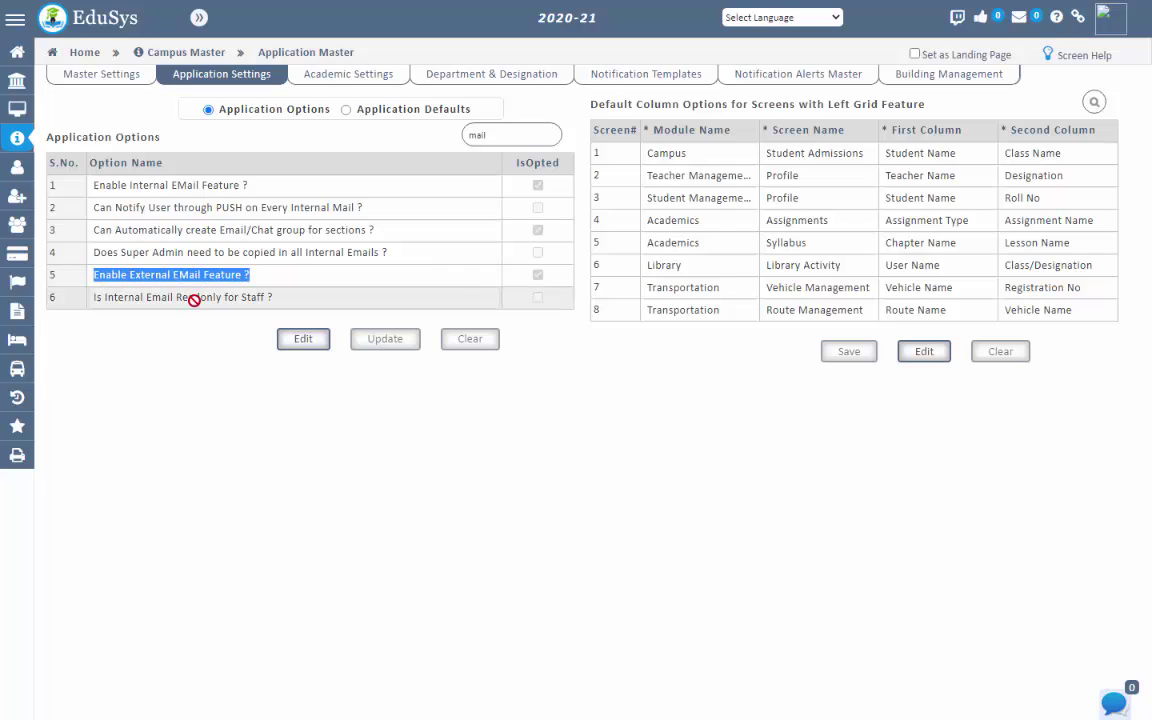
{"action": "left_click", "coordinate": [188, 345]}
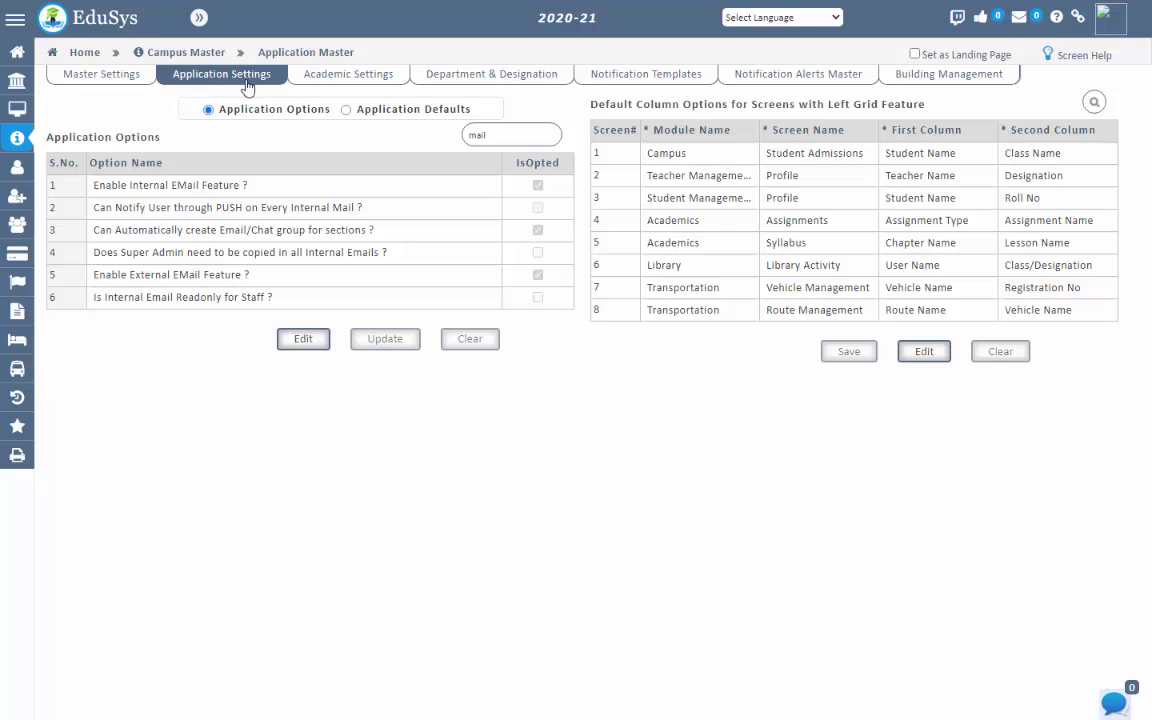
Review the SMTP configuration defaults under Application Defaults
{"action": "left_click", "coordinate": [347, 111]}
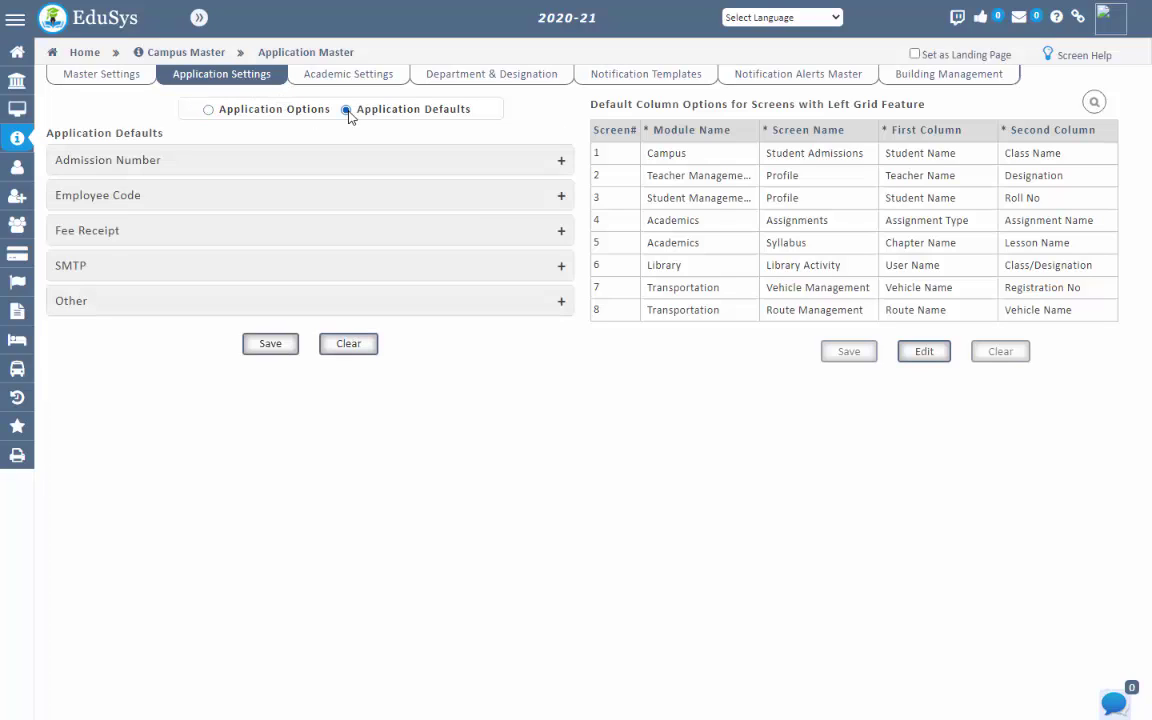
{"action": "left_click", "coordinate": [72, 270]}
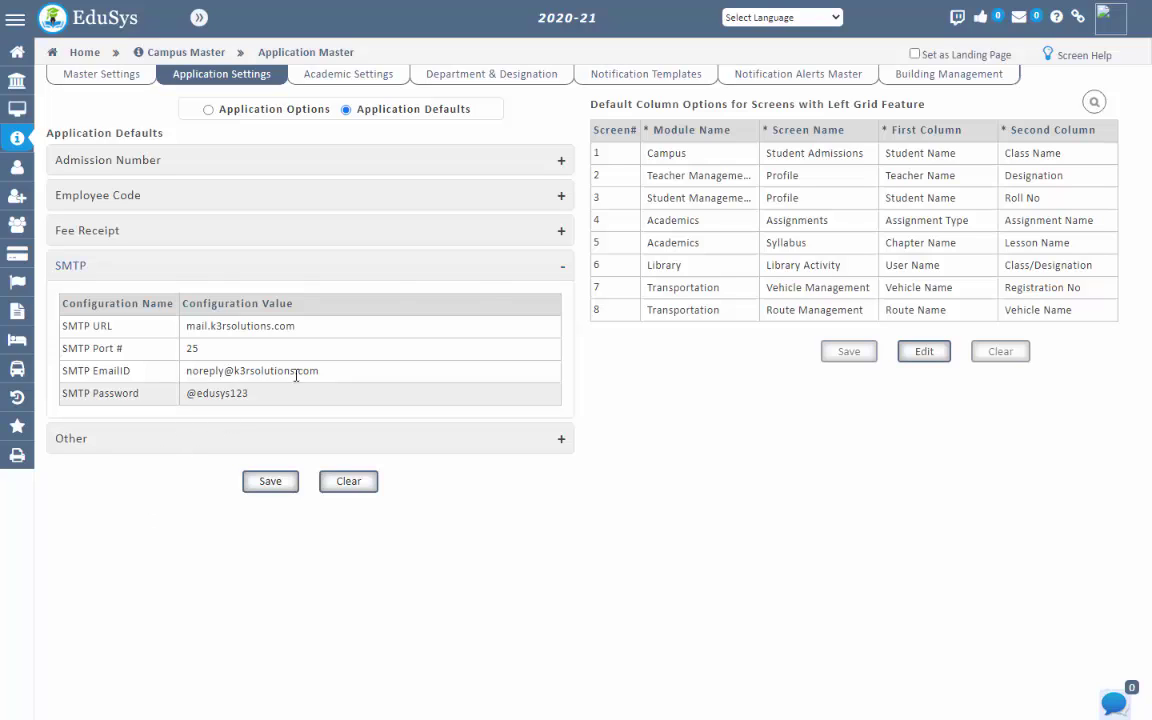
{"action": "left_click", "coordinate": [180, 264]}
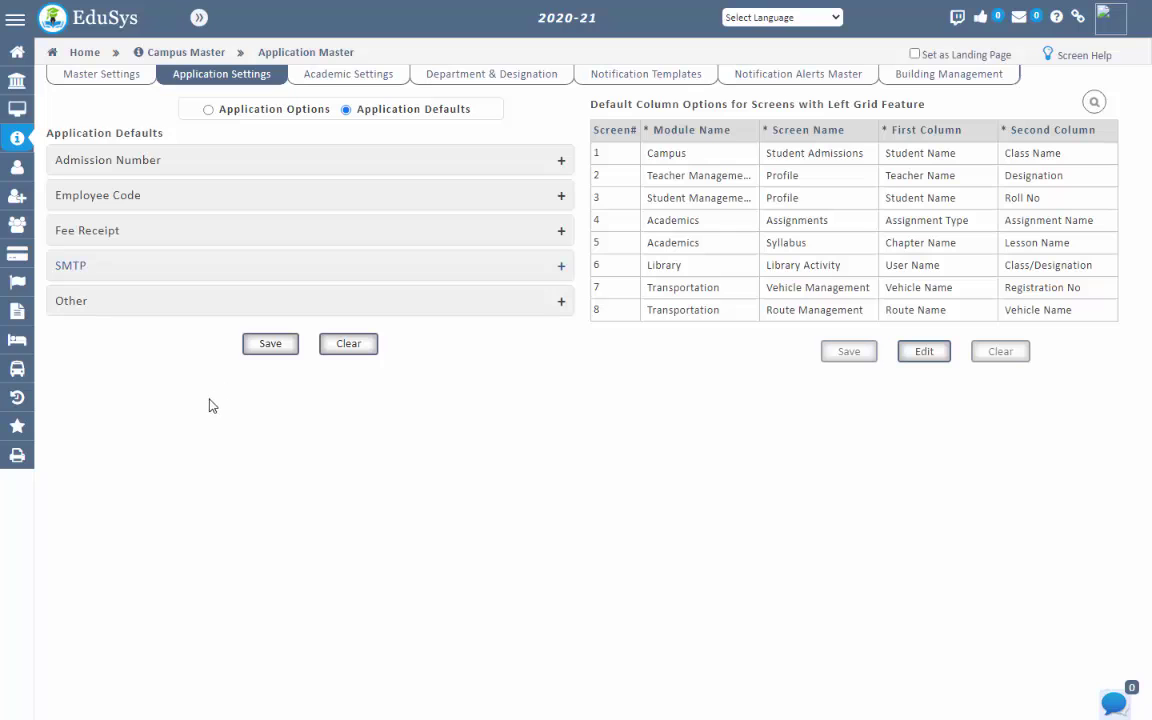
Go to Account Management's Bank Accounts page, confirming to leave despite unsaved changes
{"action": "mouse_move", "coordinate": [11, 254]}
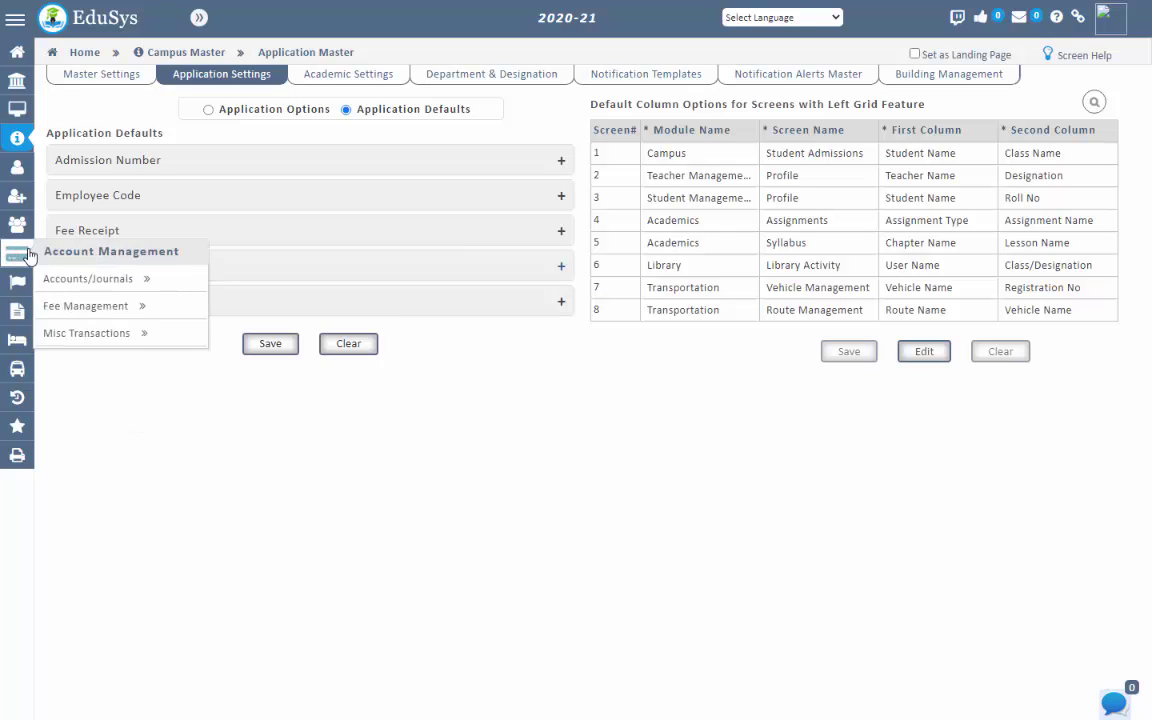
{"action": "mouse_move", "coordinate": [130, 278]}
{"action": "left_click", "coordinate": [260, 285]}
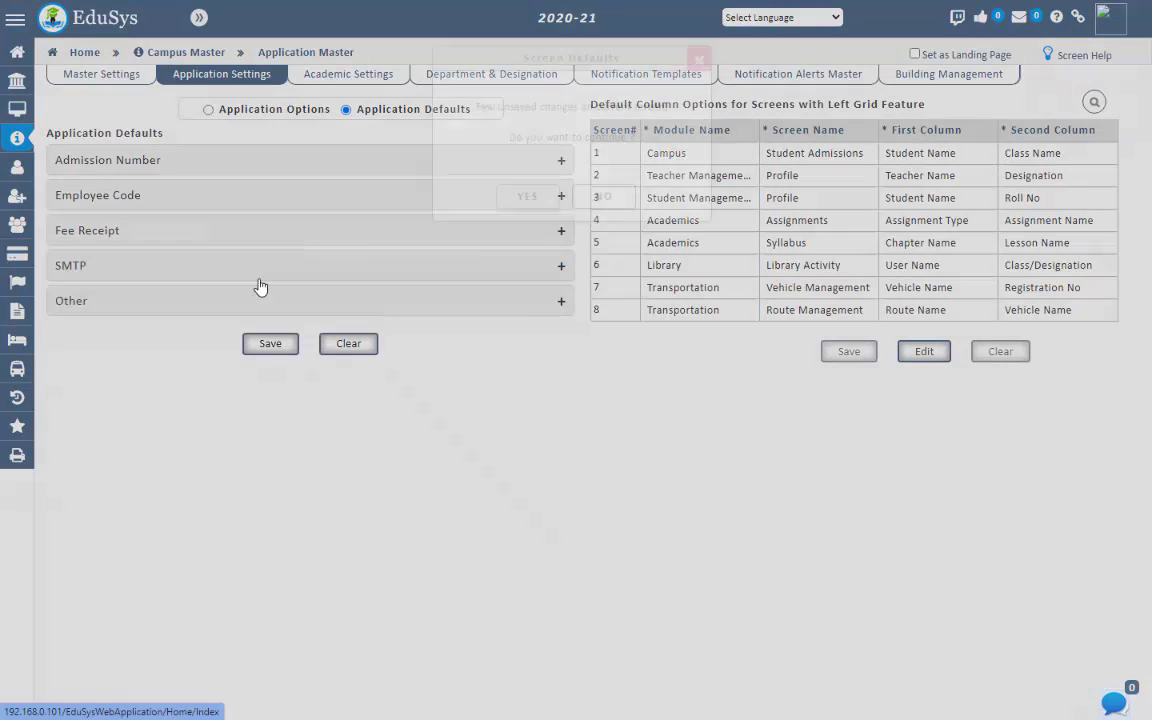
{"action": "left_click", "coordinate": [523, 278]}
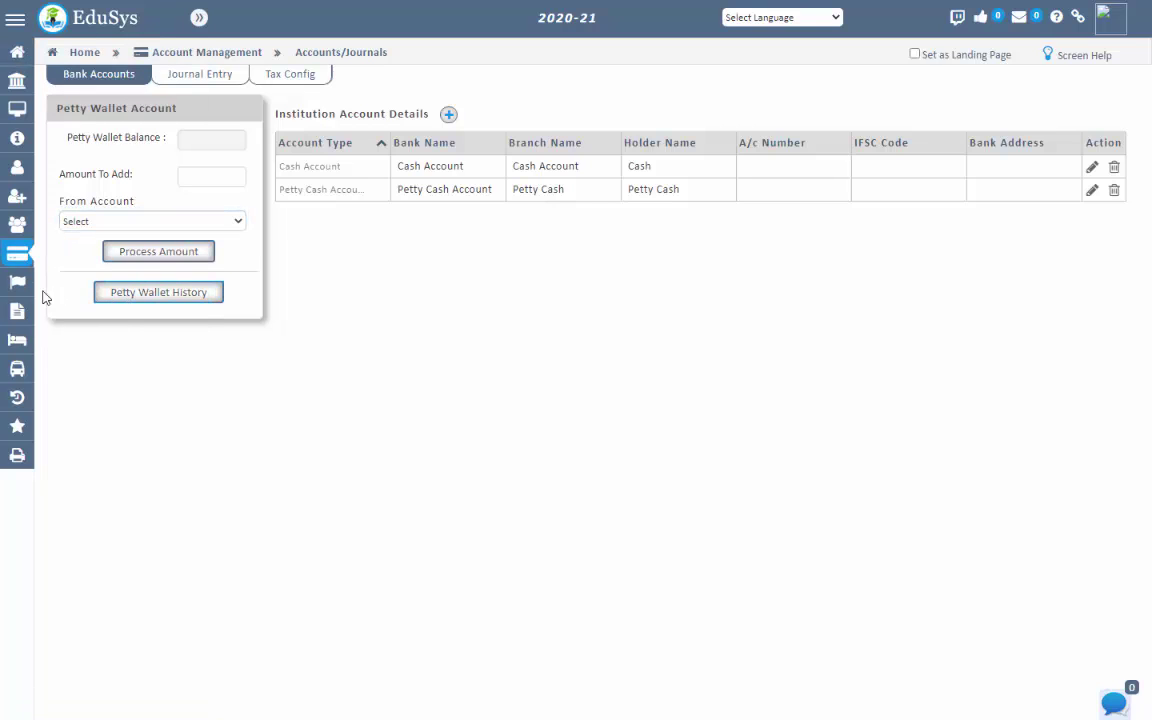
Open the Notification Scheduler under Campus Operation > Automatic Scheduler
{"action": "mouse_move", "coordinate": [17, 281]}
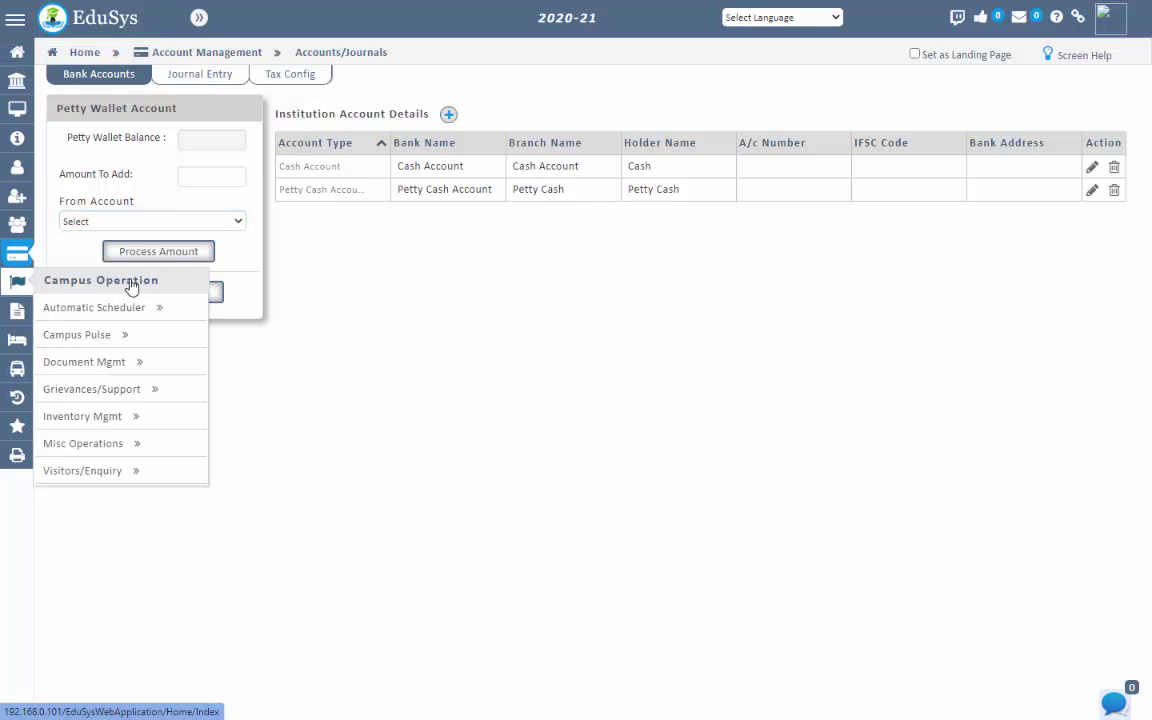
{"action": "mouse_move", "coordinate": [136, 309]}
{"action": "left_click", "coordinate": [290, 308]}
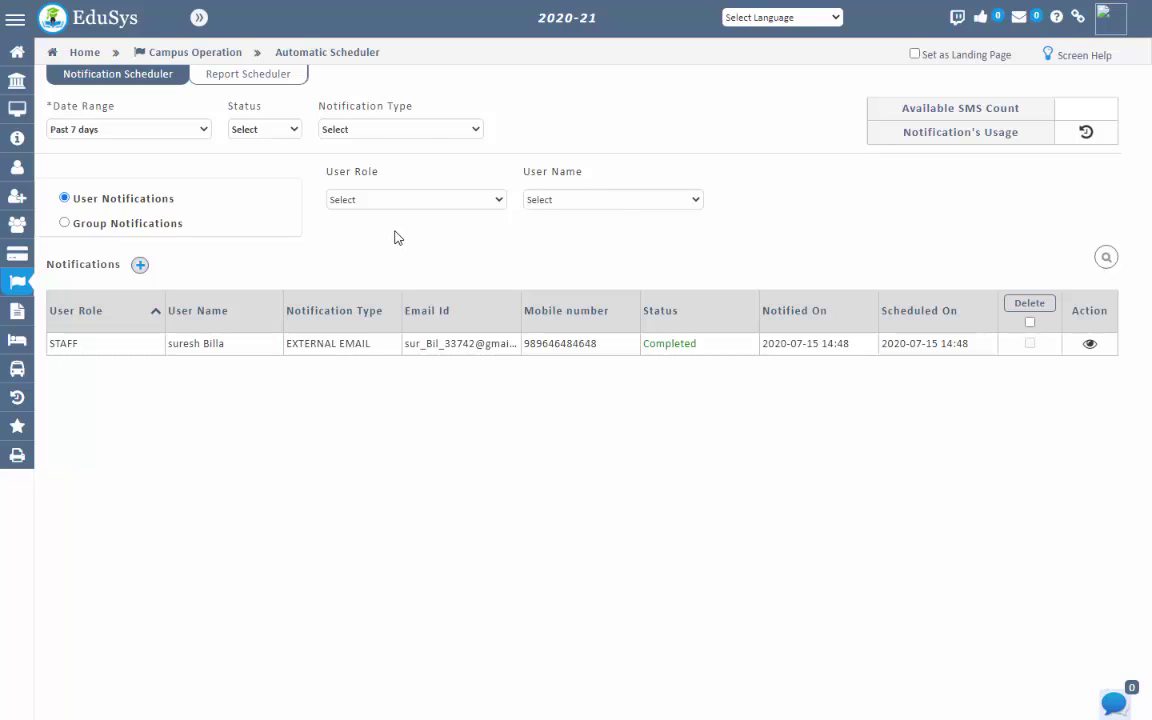
Check the Notification Type filter choices and toggle between Group and User Notifications
{"action": "left_click", "coordinate": [358, 130]}
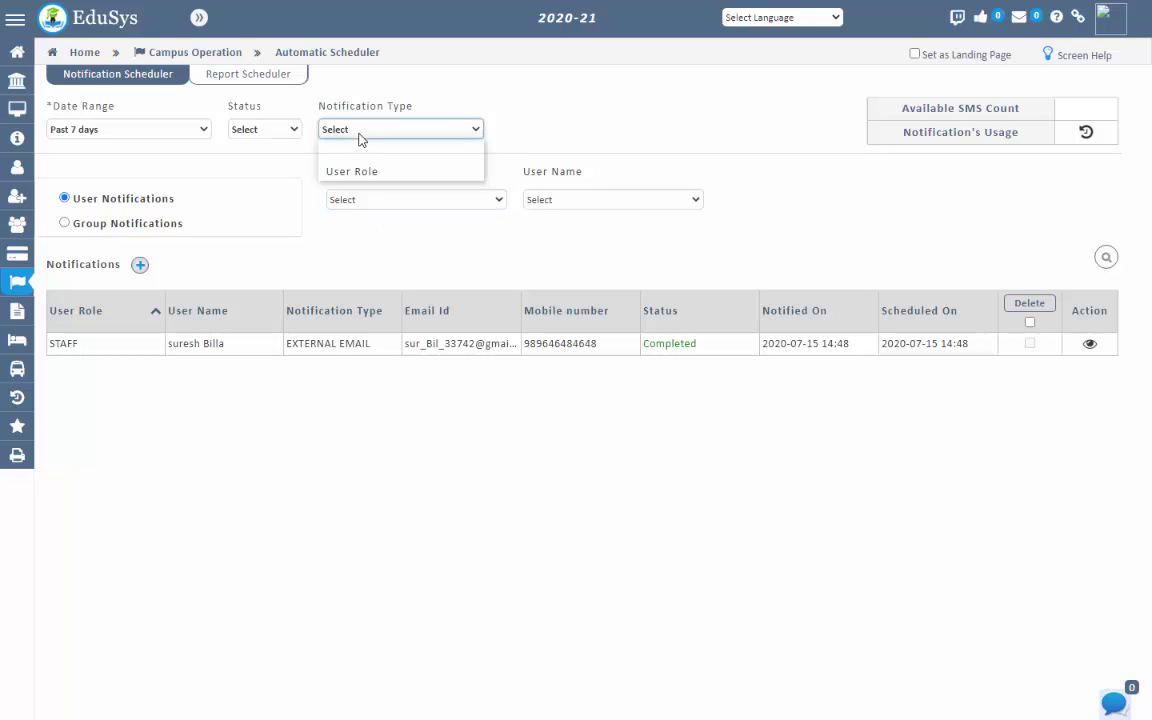
{"action": "left_click", "coordinate": [372, 133]}
{"action": "left_click", "coordinate": [377, 259]}
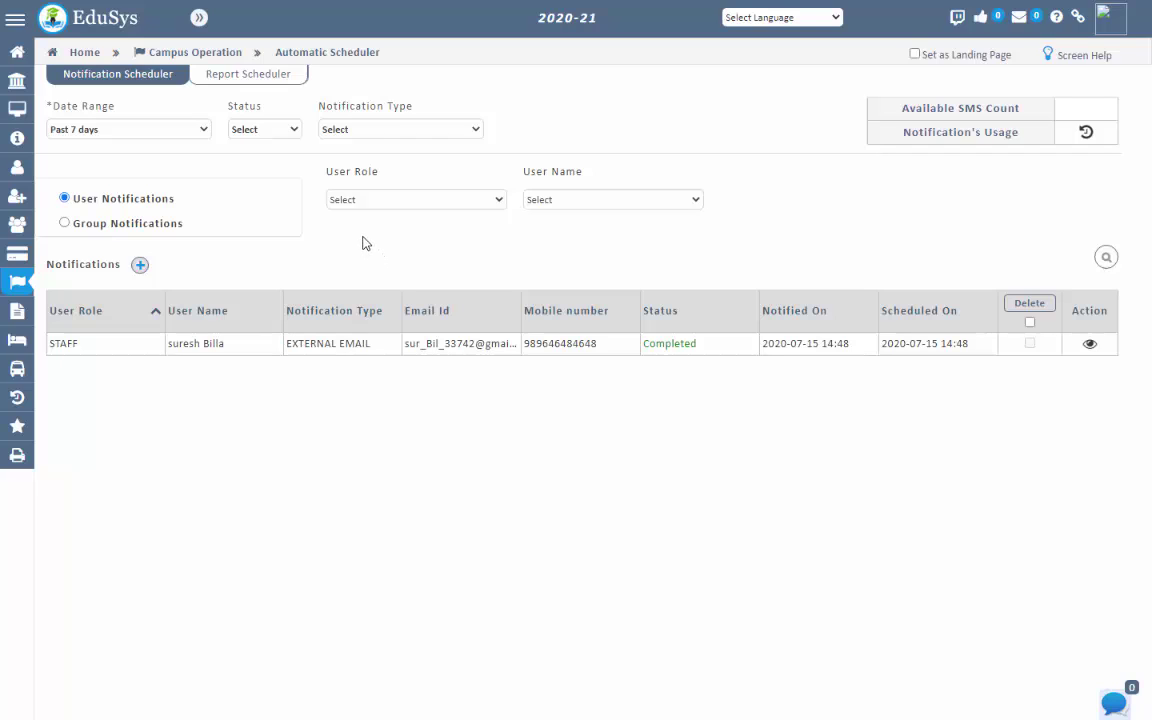
{"action": "left_click", "coordinate": [134, 224]}
{"action": "left_click", "coordinate": [116, 200]}
Start a new notification and choose the recipient user role, trying STAFF and BRANCHADMIN
{"action": "left_click", "coordinate": [139, 266]}
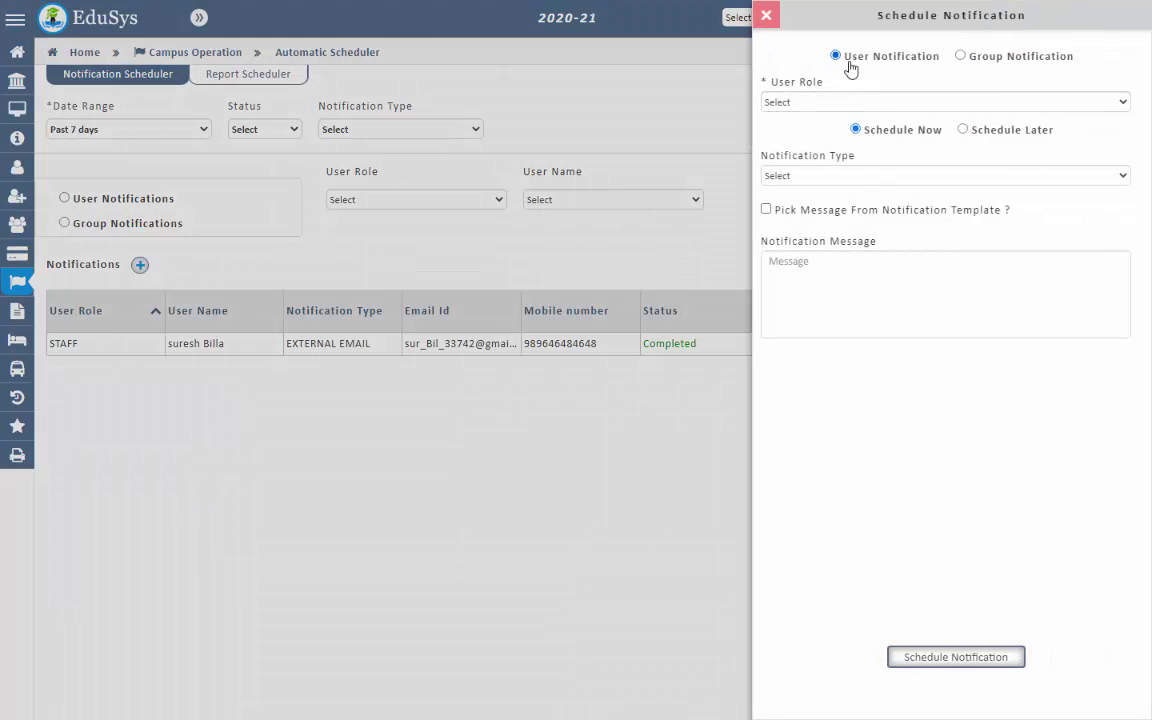
{"action": "left_click", "coordinate": [810, 106]}
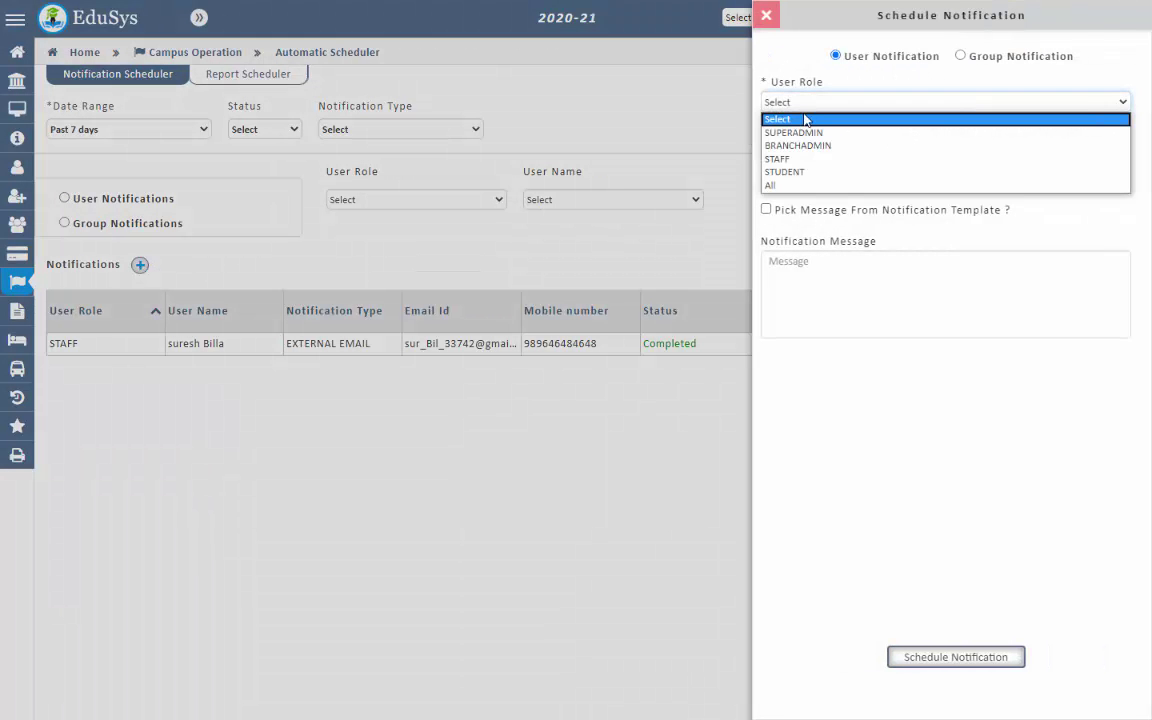
{"action": "left_click", "coordinate": [800, 158]}
{"action": "left_click", "coordinate": [800, 104]}
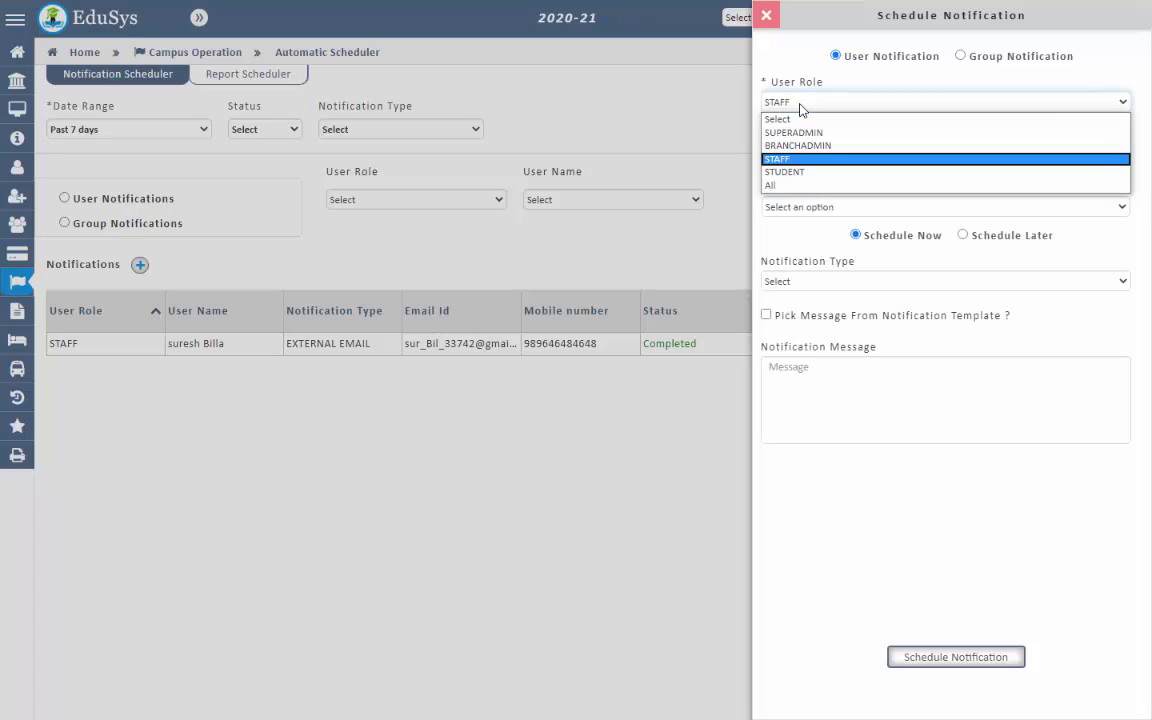
{"action": "left_click", "coordinate": [800, 104]}
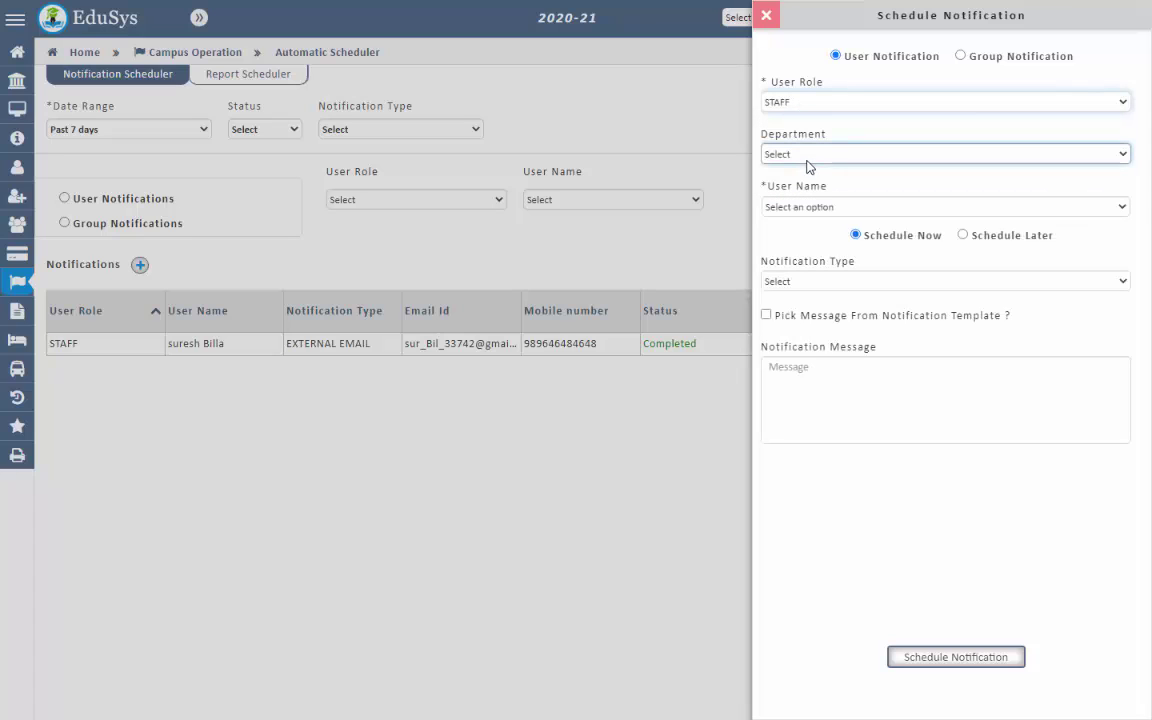
{"action": "left_click", "coordinate": [850, 102]}
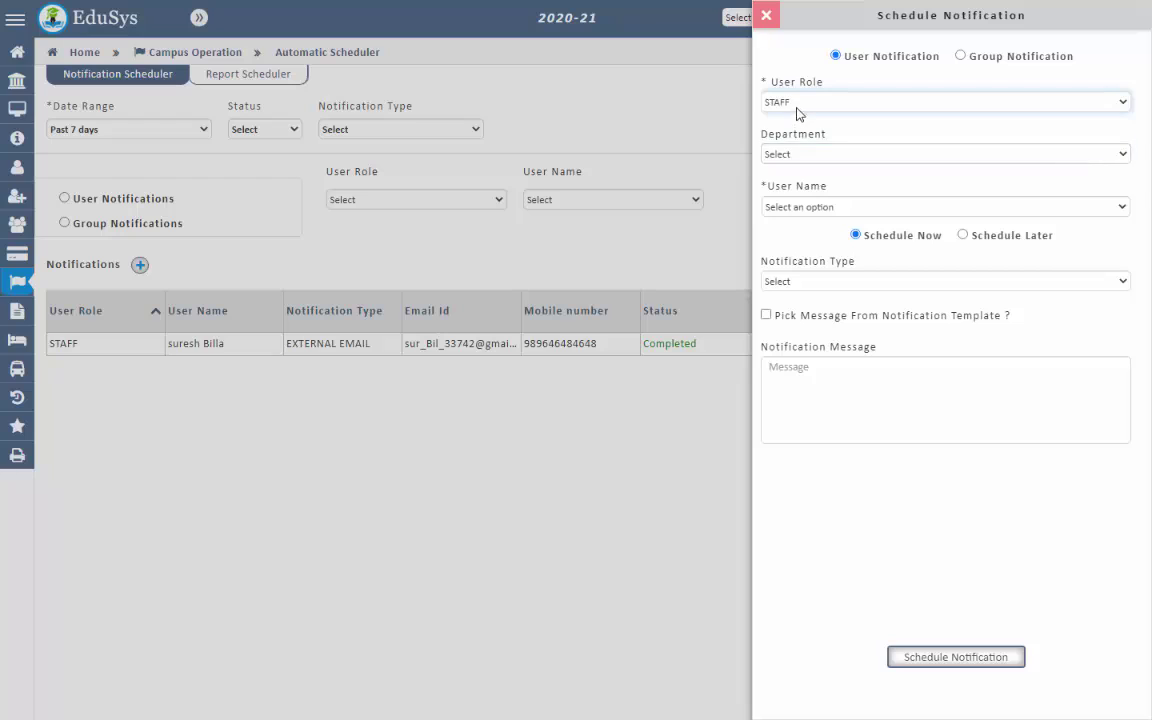
{"action": "left_click", "coordinate": [853, 135]}
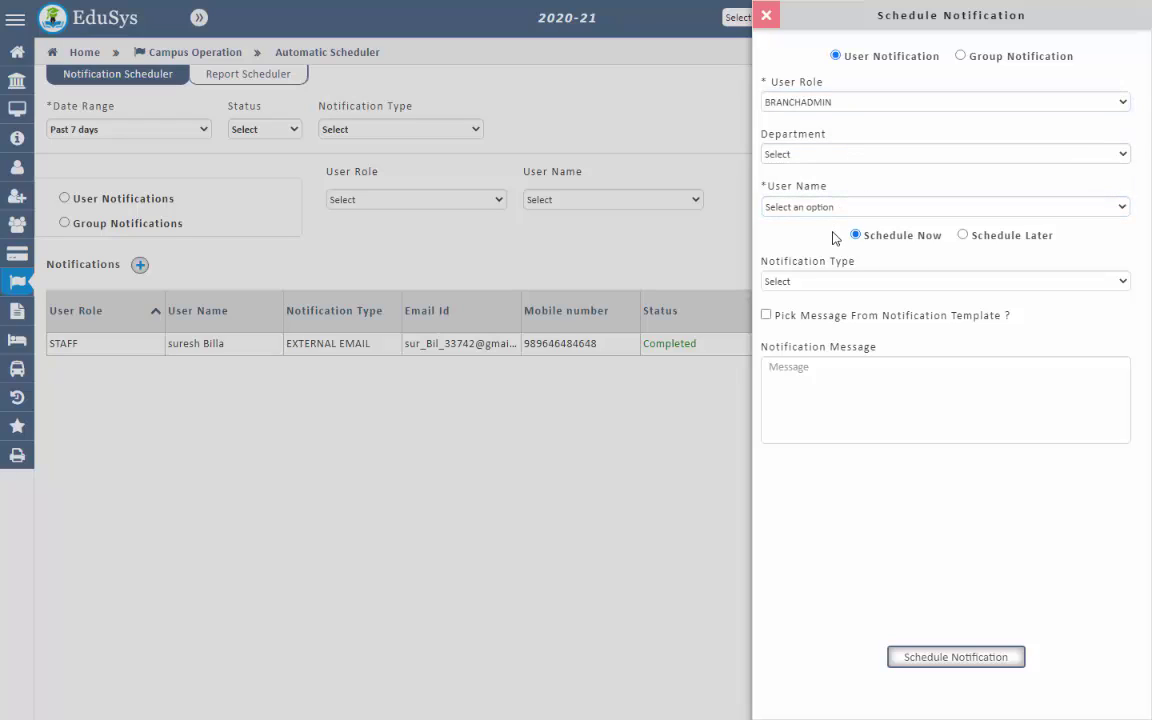
Pick the first teaching staff member as the notification recipient
{"action": "left_click", "coordinate": [805, 207]}
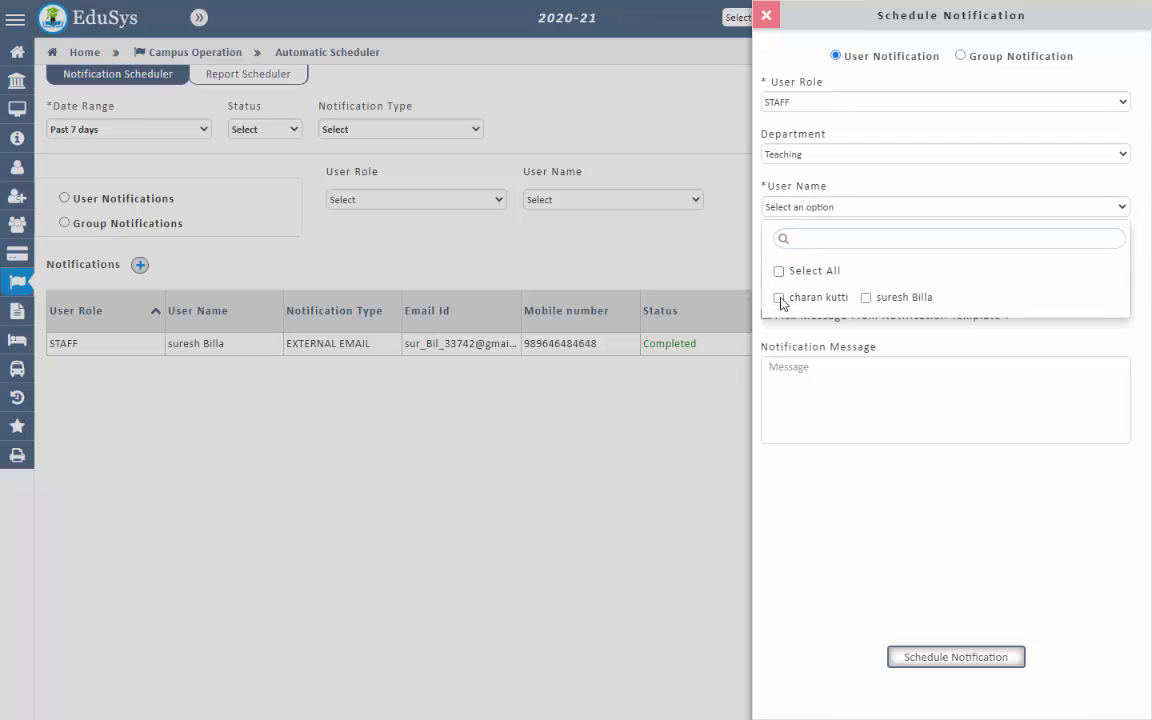
{"action": "left_click", "coordinate": [779, 297]}
{"action": "left_click", "coordinate": [823, 208]}
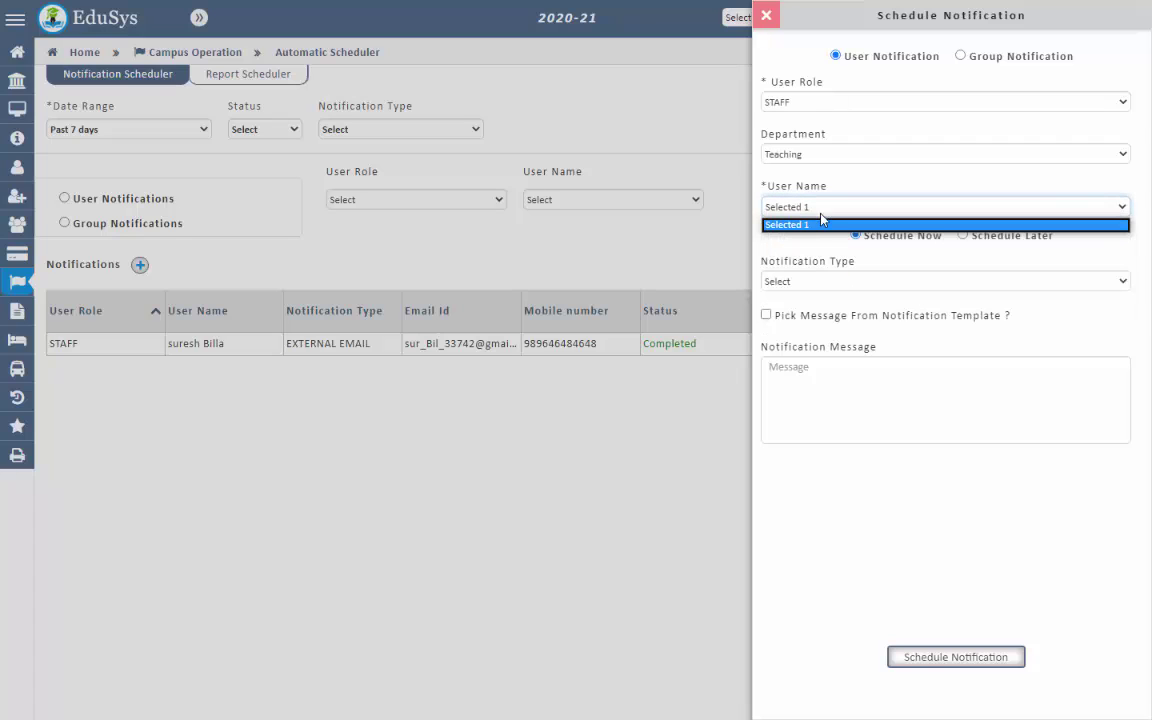
{"action": "left_click", "coordinate": [825, 224]}
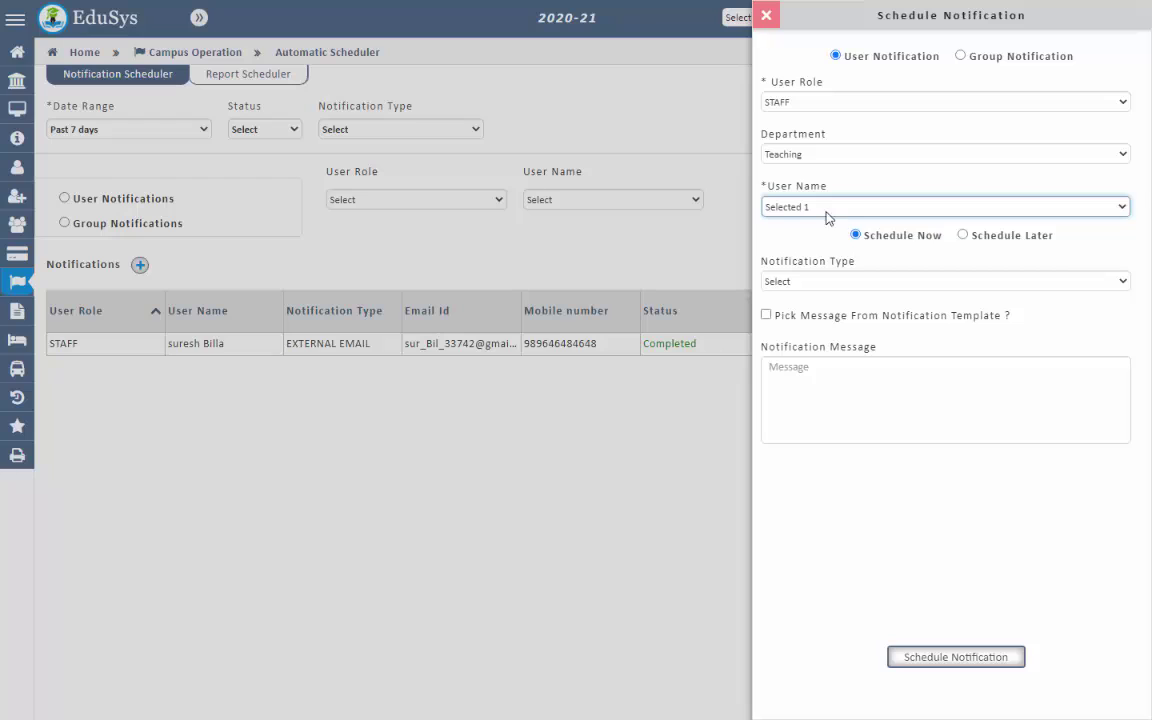
Try the later date and time pickers, then set the notification to Schedule Now
{"action": "left_click", "coordinate": [855, 236]}
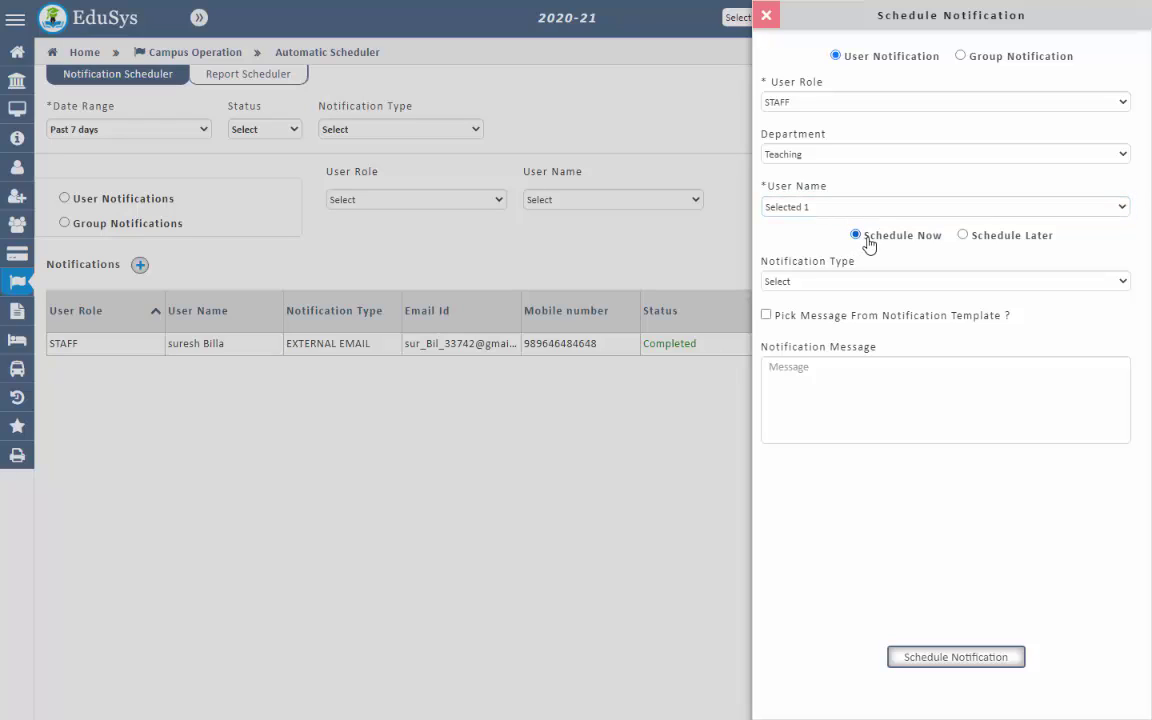
{"action": "left_click_drag", "start_coordinate": [867, 240], "coordinate": [941, 247]}
{"action": "left_click", "coordinate": [890, 260]}
{"action": "left_click", "coordinate": [963, 236]}
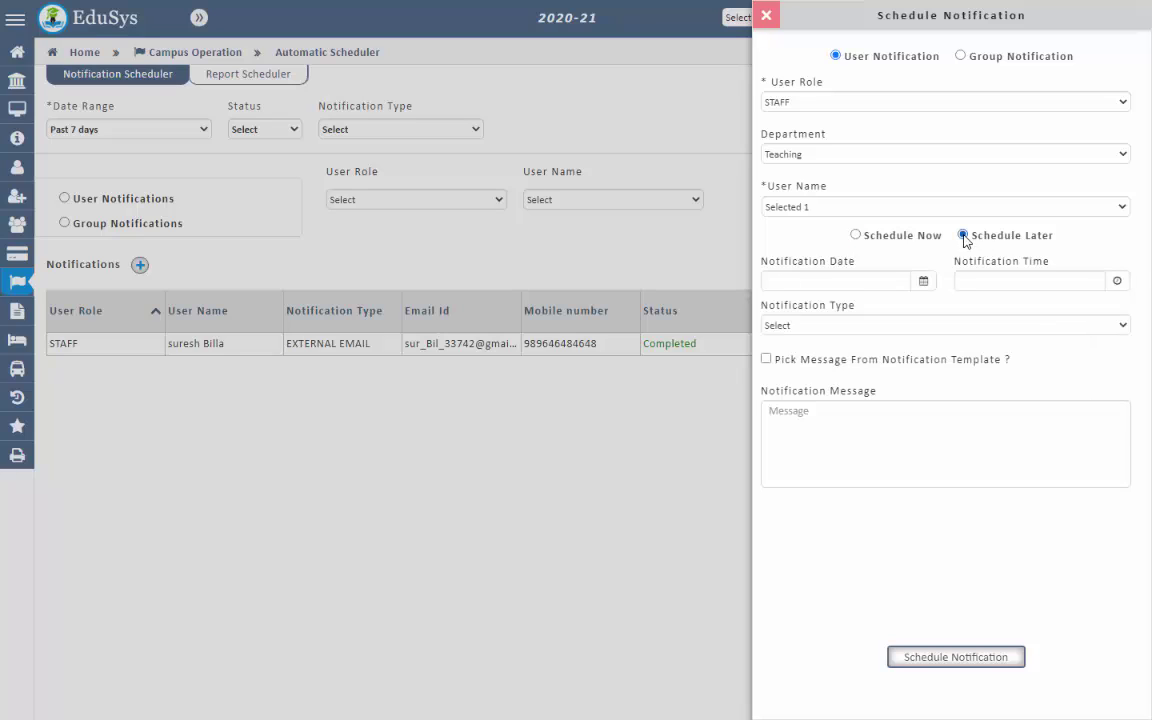
{"action": "left_click", "coordinate": [924, 283]}
{"action": "left_click", "coordinate": [992, 282]}
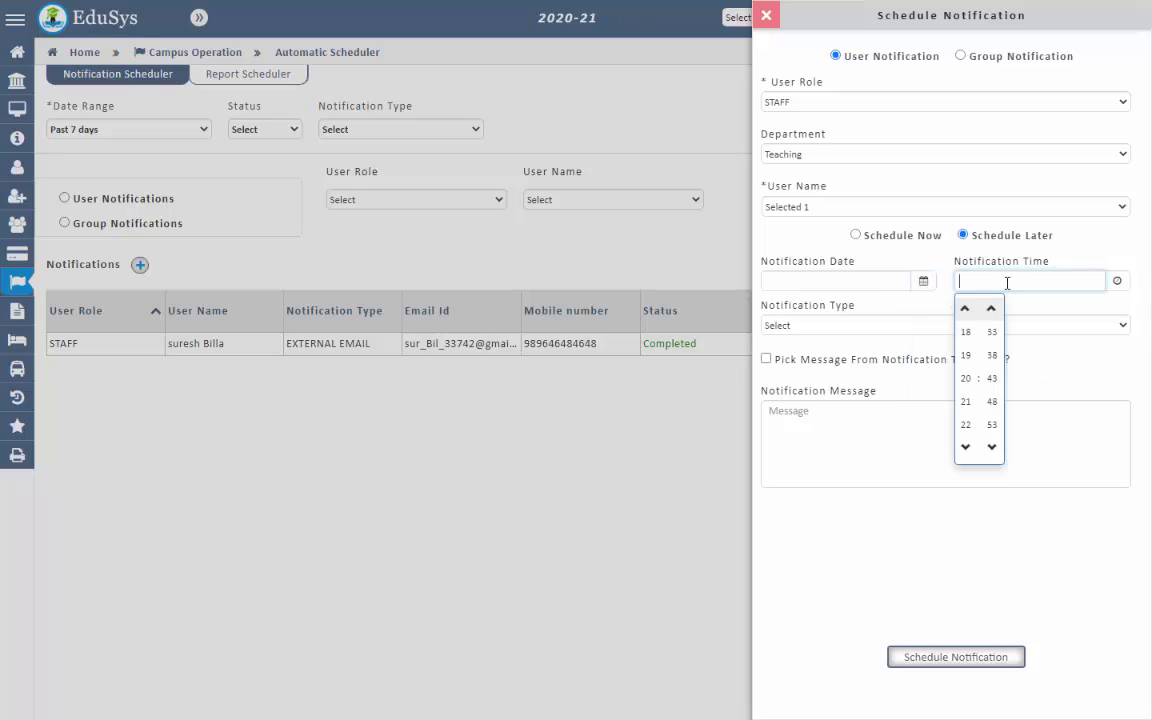
{"action": "left_click", "coordinate": [940, 312]}
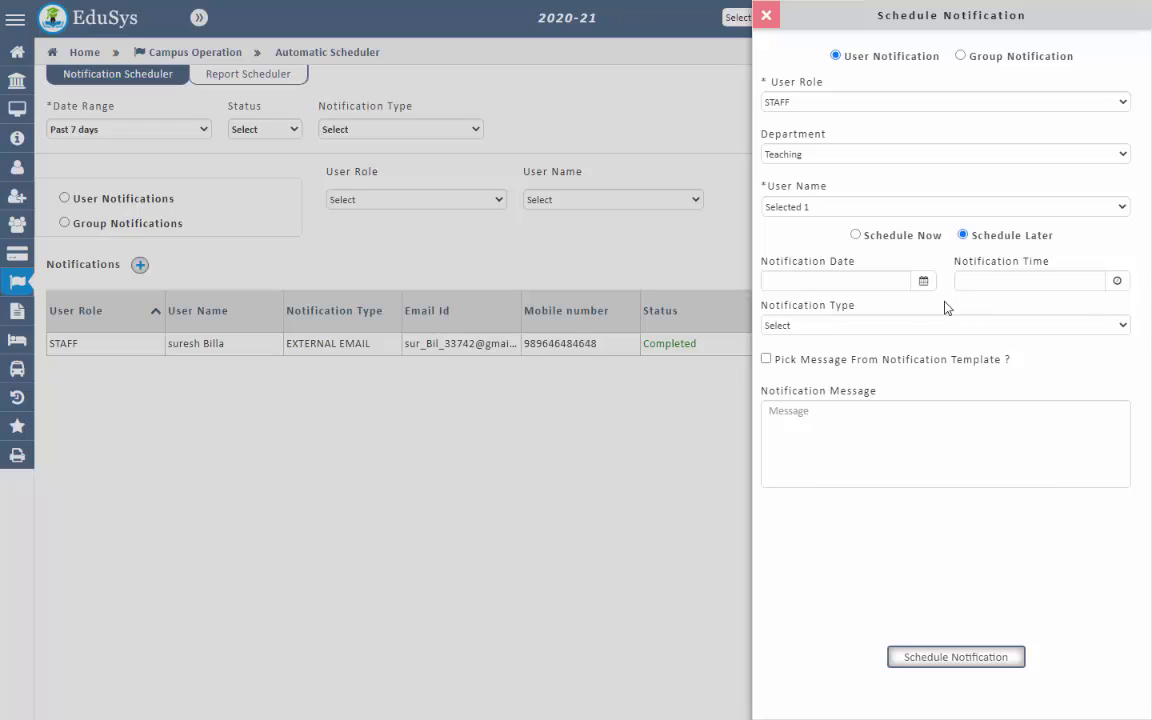
{"action": "left_click", "coordinate": [855, 234]}
Make it an INTERNAL EMAIL using the GENERIC TEMPLATE message, then close the form unsent
{"action": "left_click", "coordinate": [848, 281]}
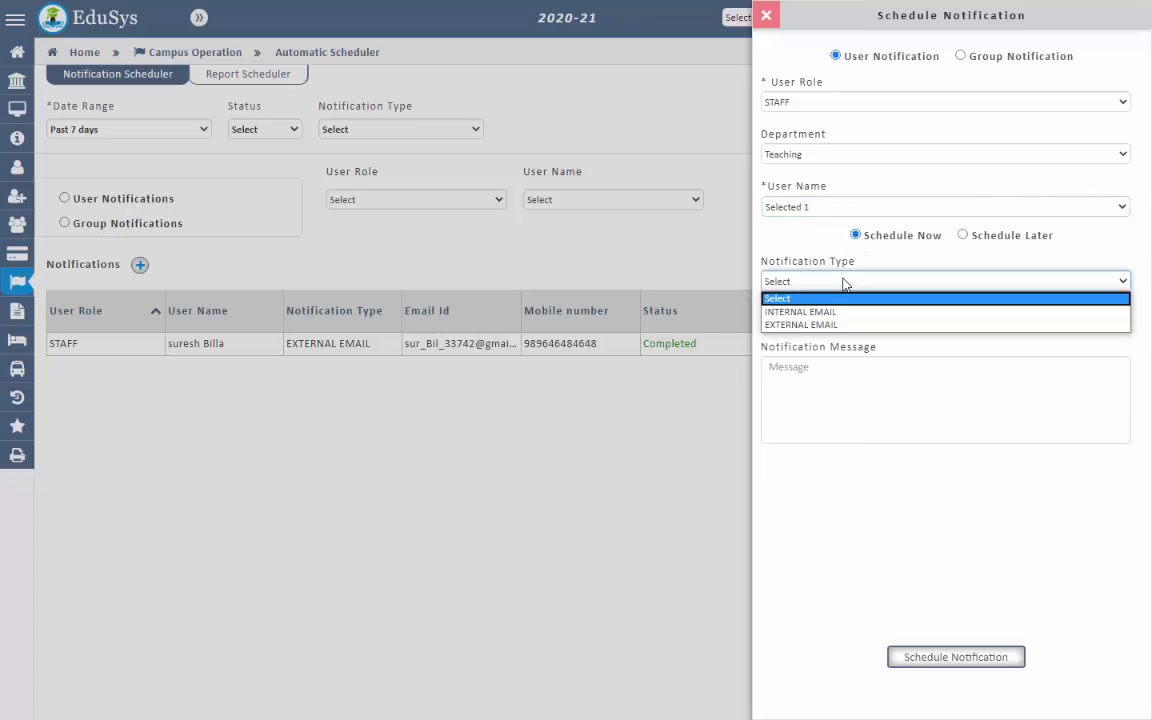
{"action": "left_click", "coordinate": [842, 312]}
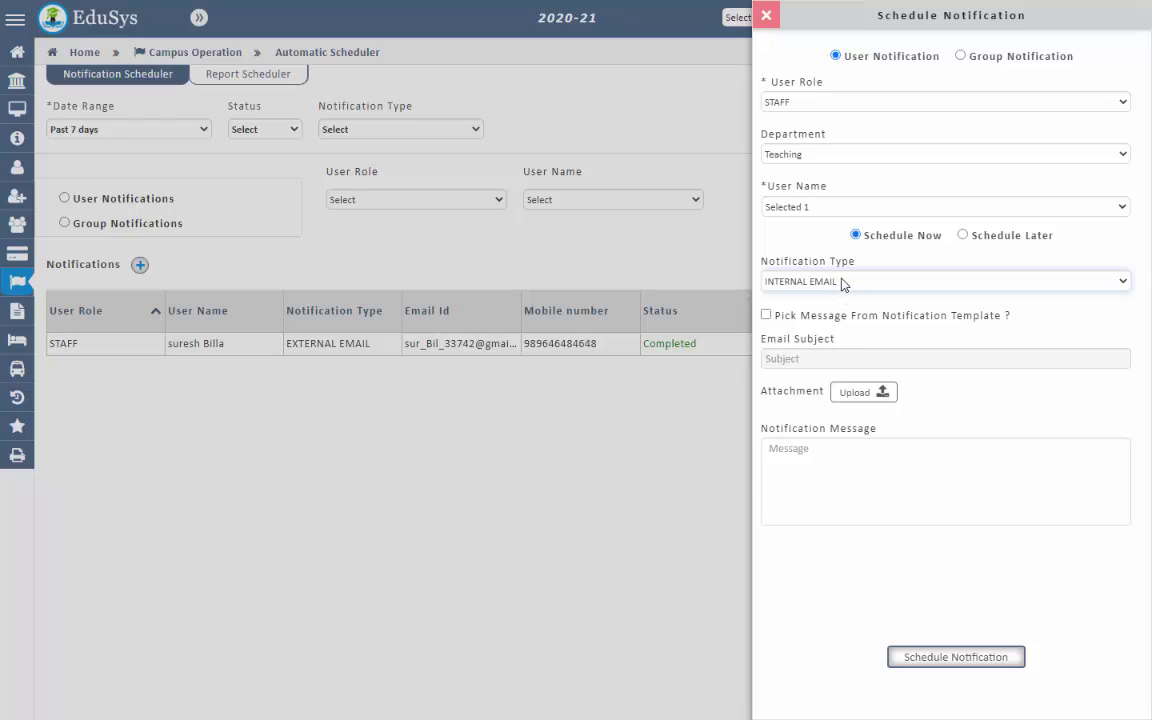
{"action": "left_click", "coordinate": [766, 316]}
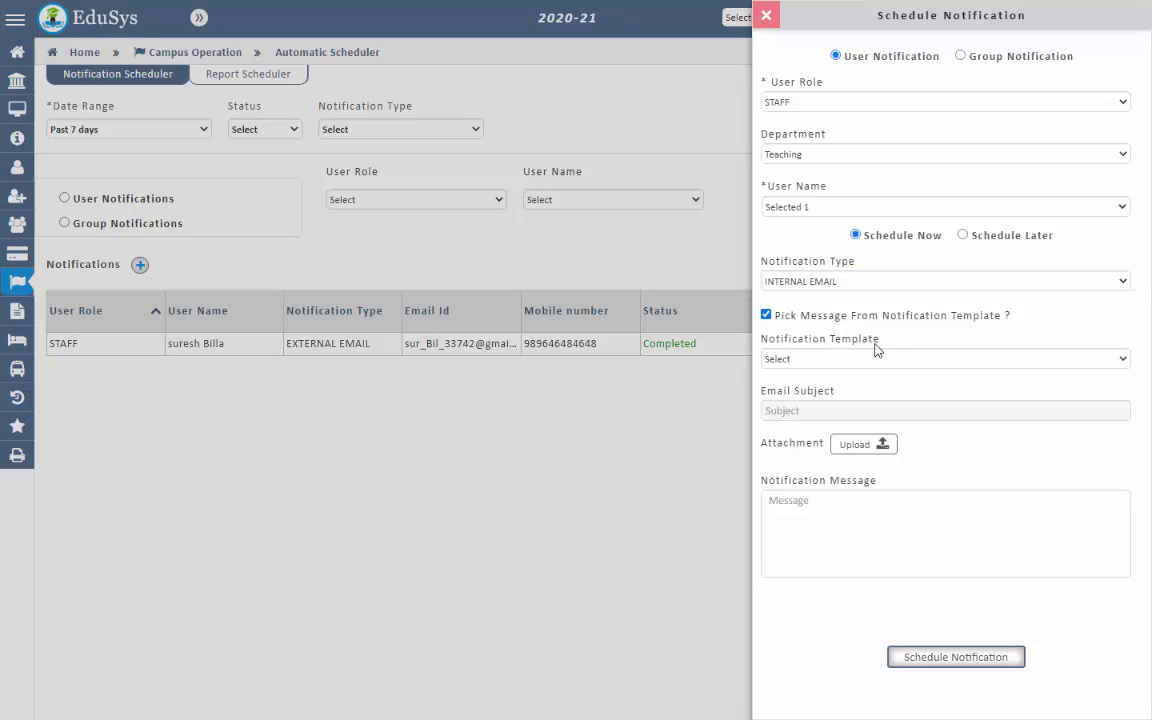
{"action": "left_click", "coordinate": [836, 360]}
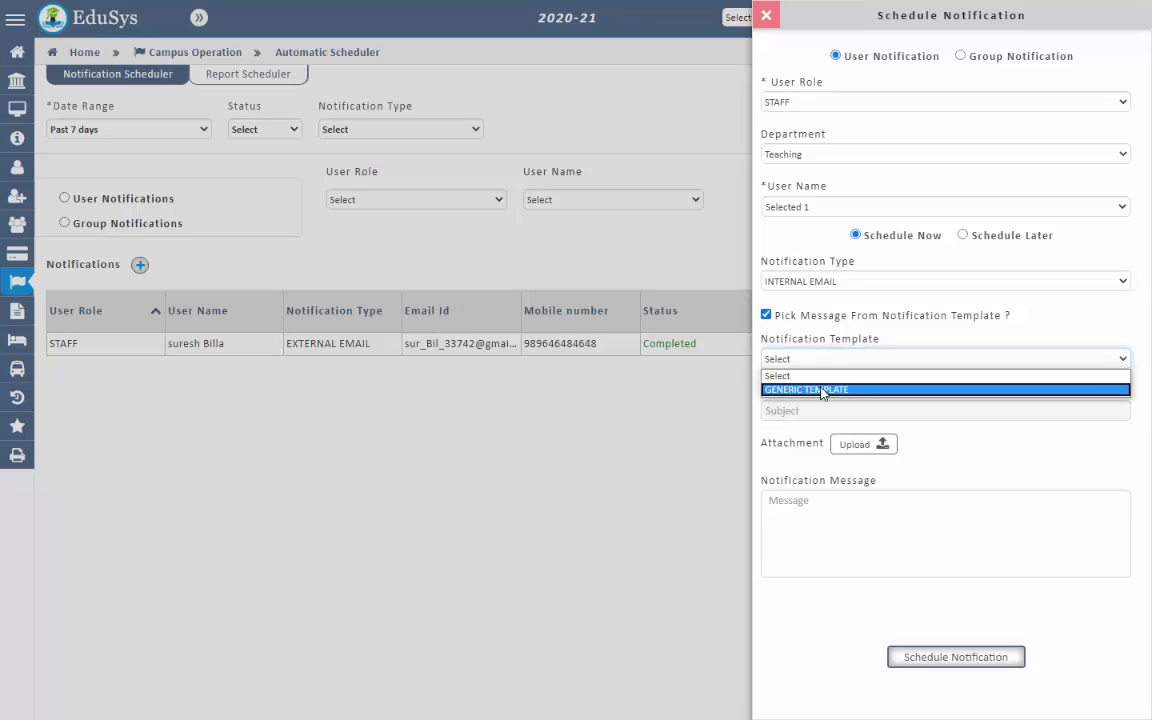
{"action": "left_click", "coordinate": [823, 391]}
{"action": "left_click", "coordinate": [807, 500]}
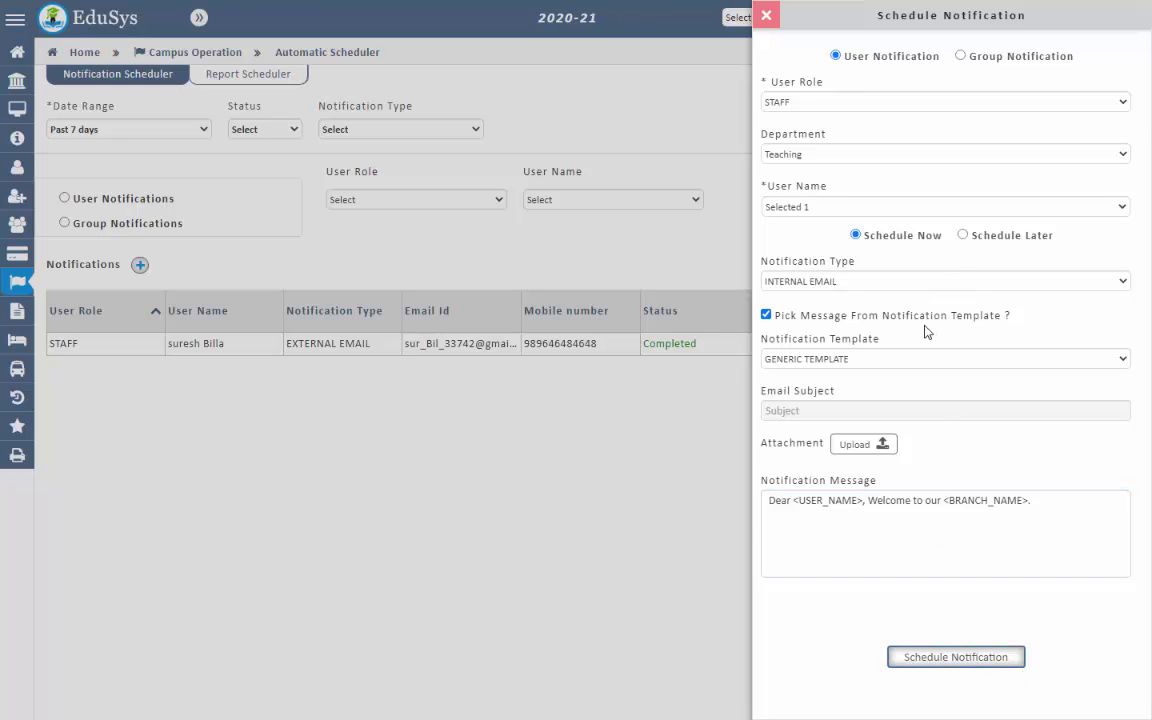
{"action": "left_click", "coordinate": [766, 17]}
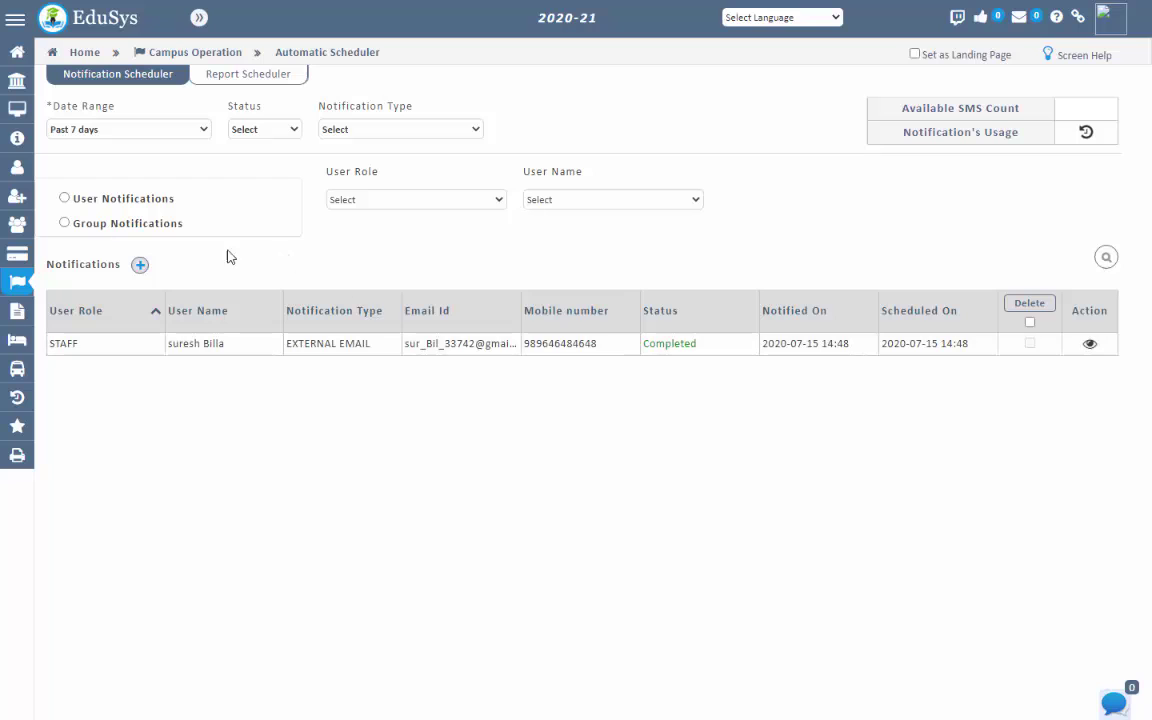
{"action": "left_click", "coordinate": [140, 264]}
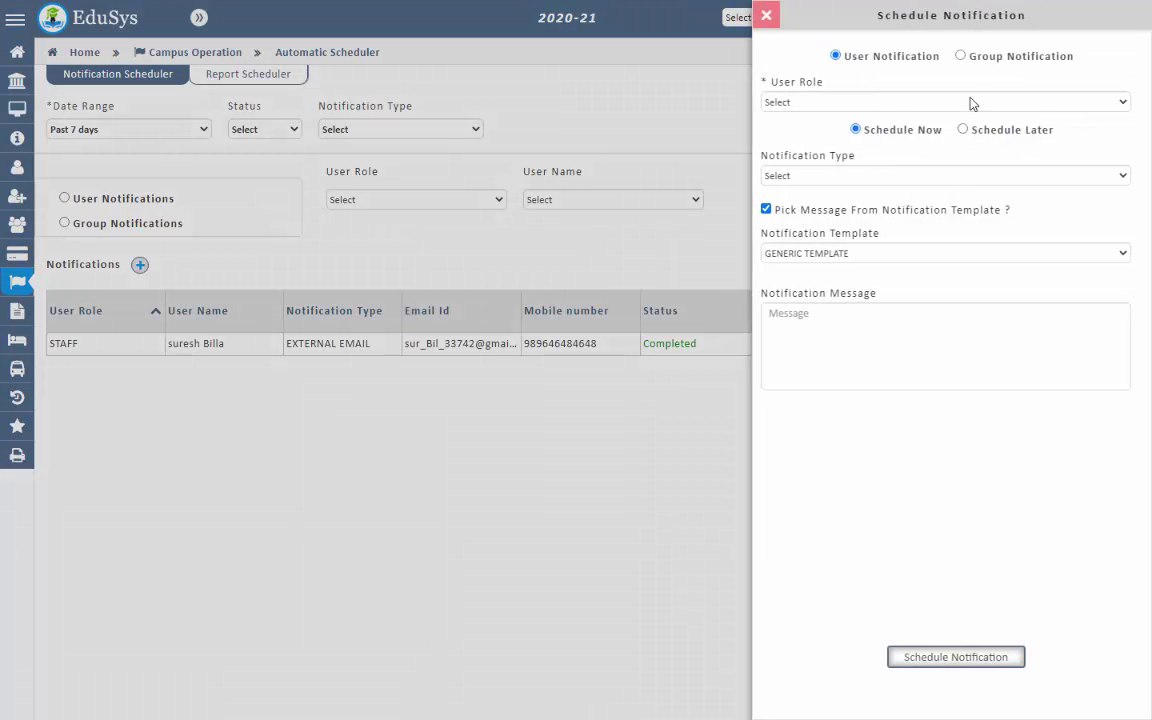
{"action": "left_click", "coordinate": [960, 57]}
{"action": "left_click", "coordinate": [841, 104]}
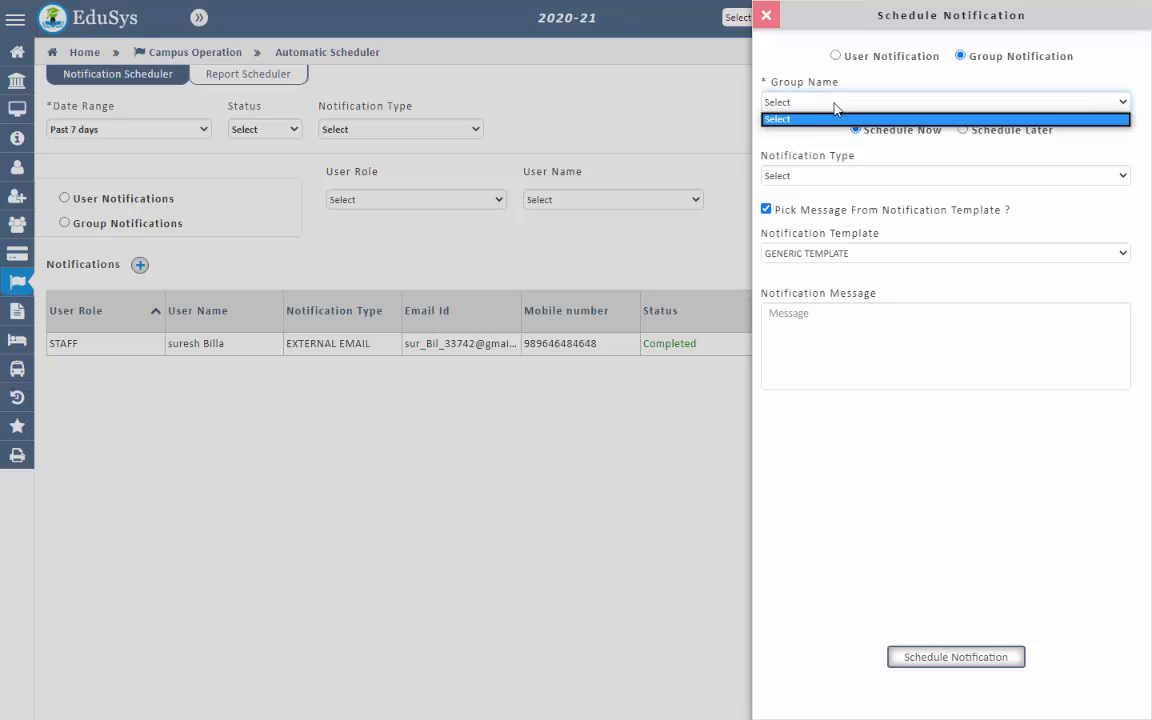
{"action": "left_click", "coordinate": [838, 105]}
{"action": "left_click", "coordinate": [877, 103]}
{"action": "left_click", "coordinate": [888, 95]}
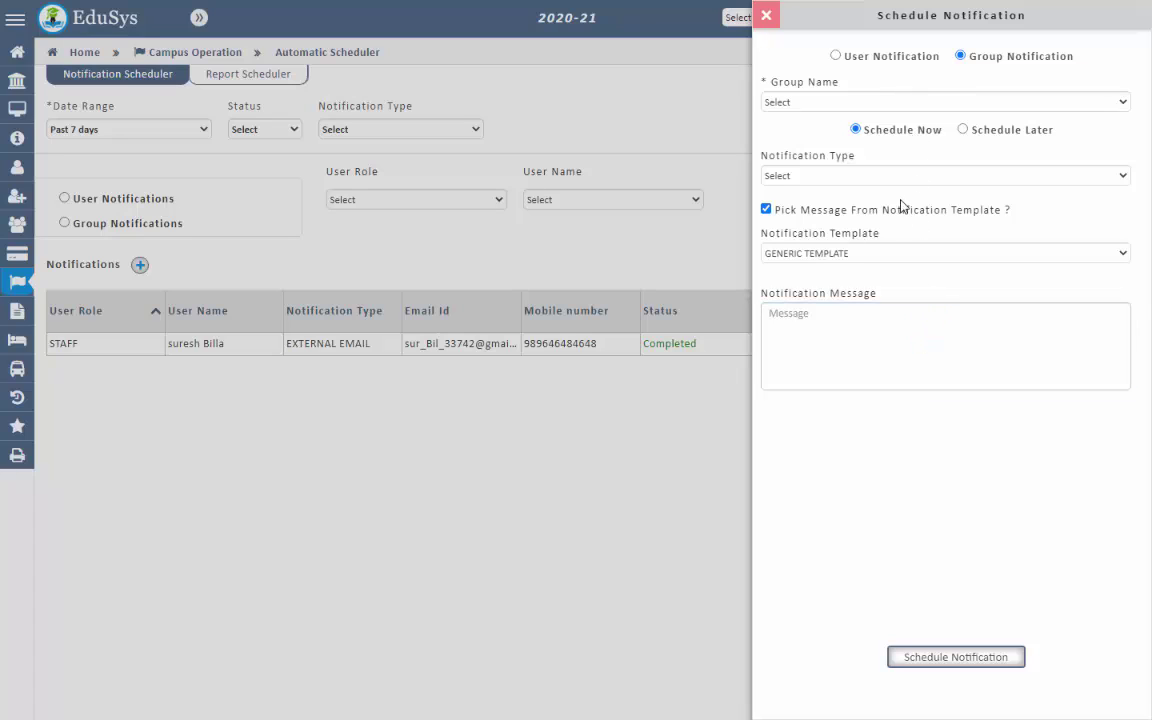
{"action": "left_click", "coordinate": [408, 235]}
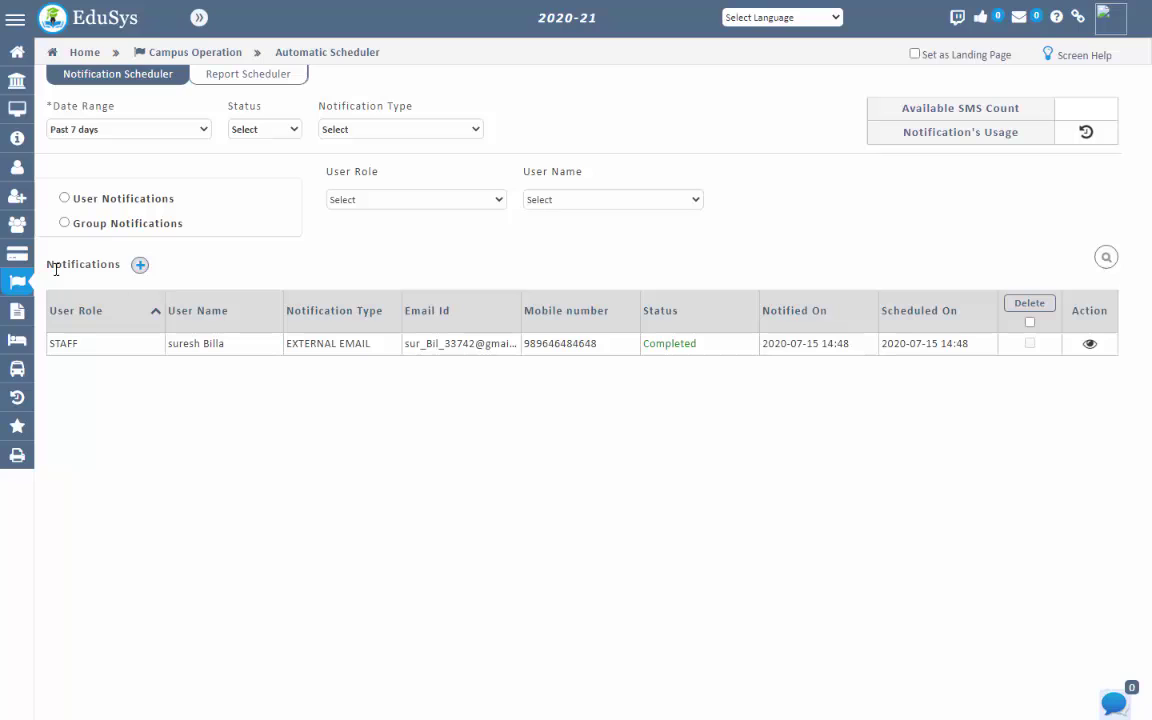
{"action": "left_click_drag", "start_coordinate": [48, 264], "coordinate": [142, 263]}
{"action": "left_click", "coordinate": [193, 282]}
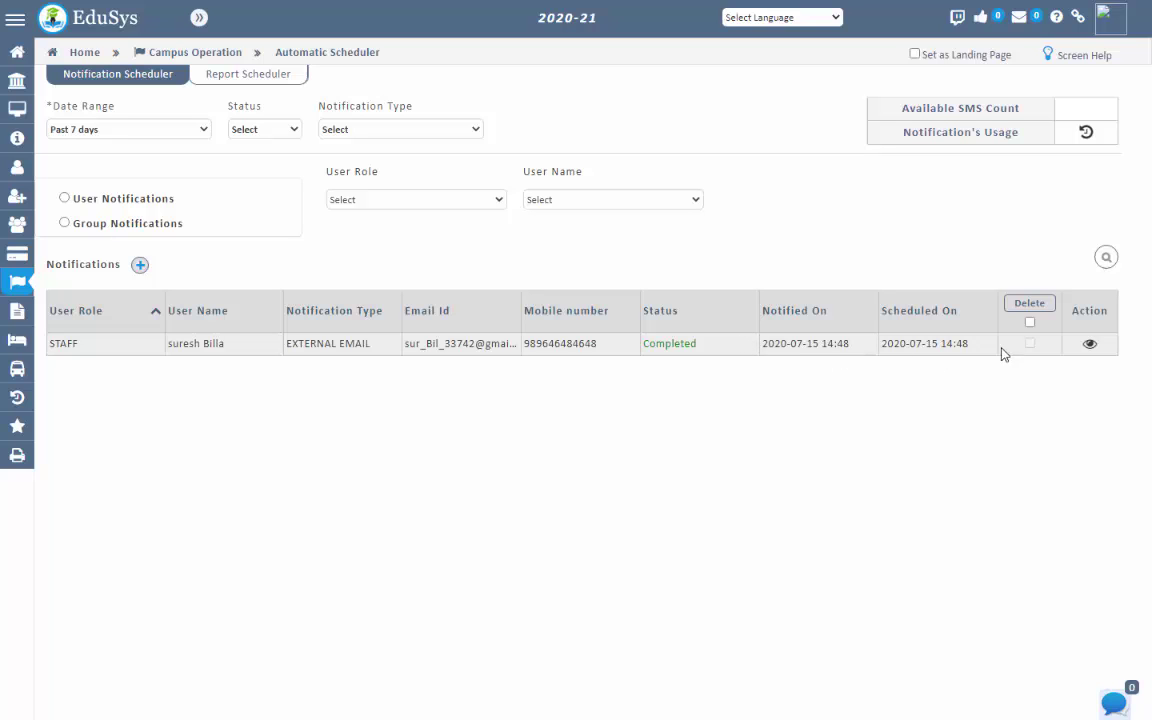
{"action": "left_click", "coordinate": [1089, 345]}
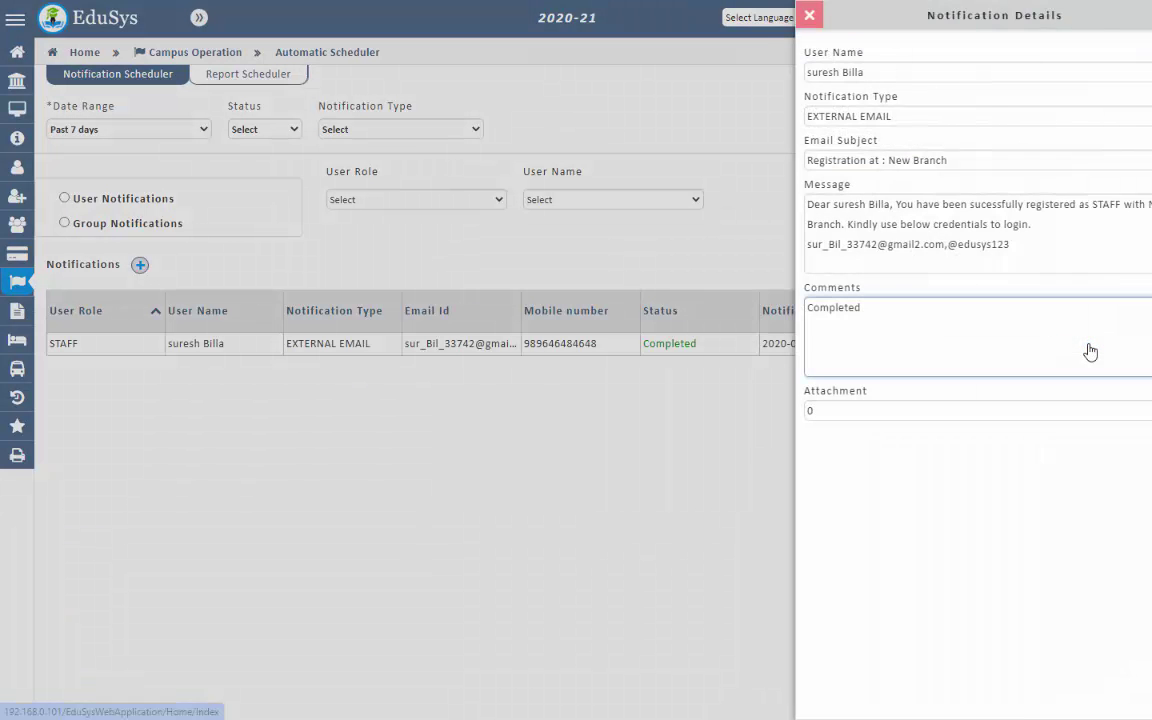
{"action": "left_click_drag", "start_coordinate": [822, 312], "coordinate": [765, 314]}
{"action": "left_click", "coordinate": [837, 322]}
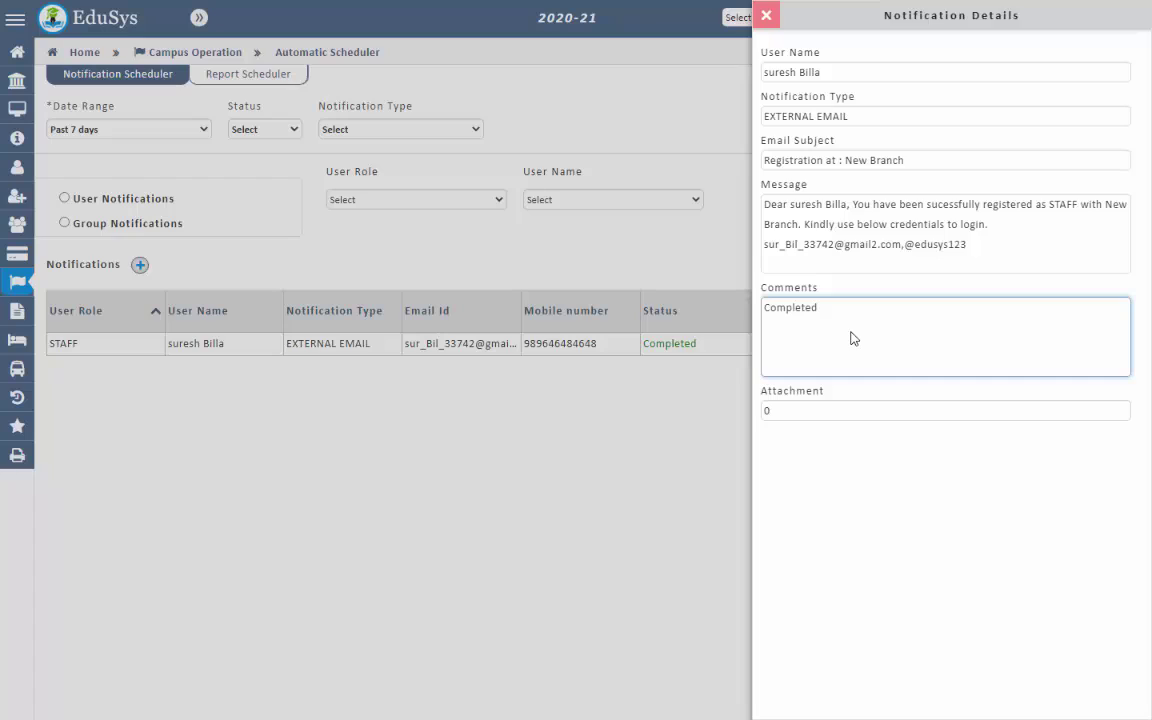
{"action": "key", "text": "Escape"}
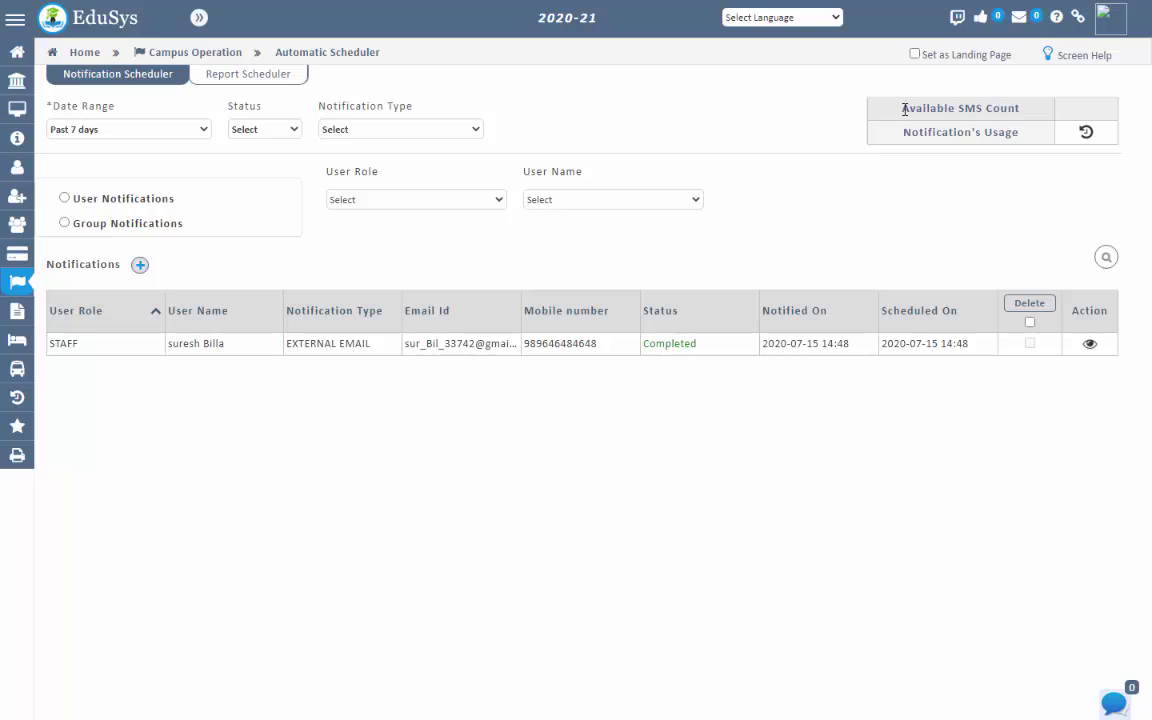
View the monthly Notification's Usage summary and close it
{"action": "left_click_drag", "start_coordinate": [901, 108], "coordinate": [1010, 108]}
{"action": "left_click", "coordinate": [1080, 120]}
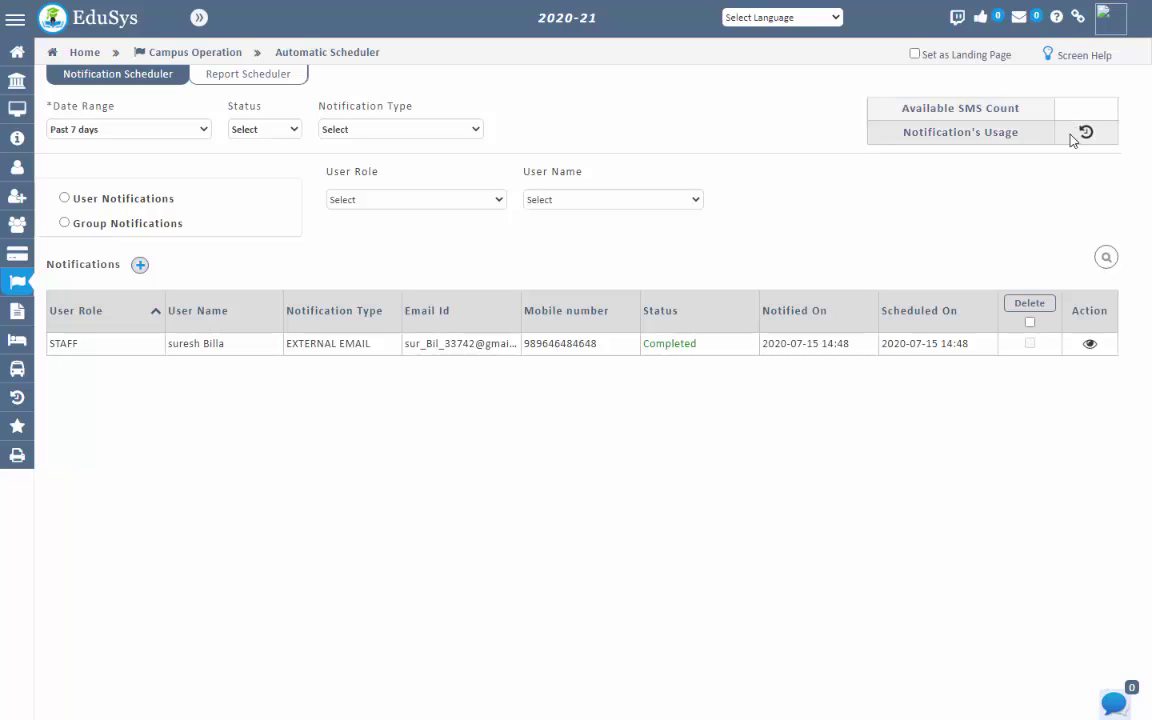
{"action": "left_click", "coordinate": [1084, 132]}
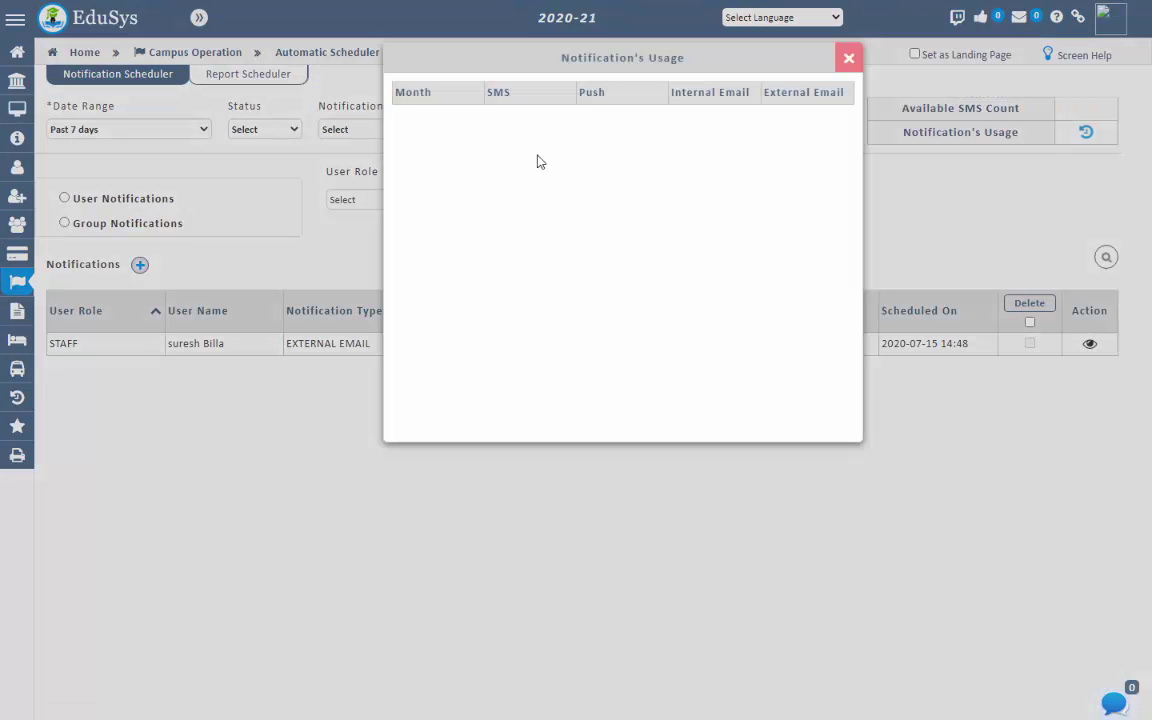
{"action": "key", "text": "Escape"}
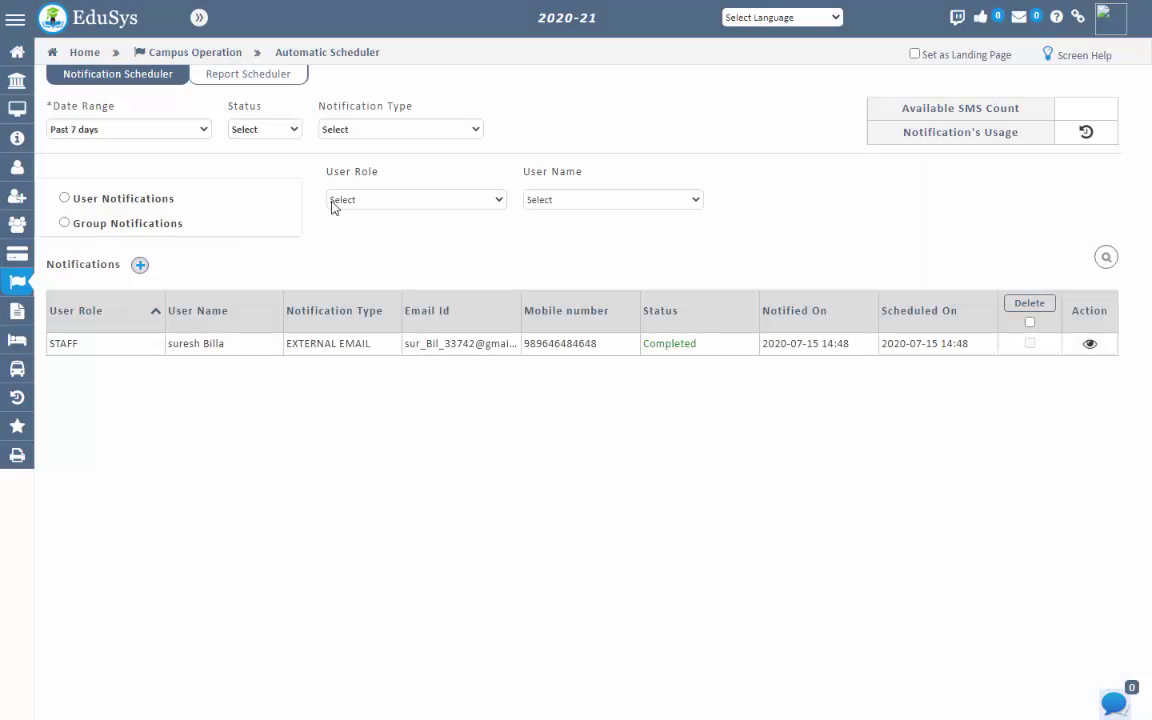
Try the date range, status, notification type, user role and user name filters without changing them
{"action": "left_click", "coordinate": [155, 138]}
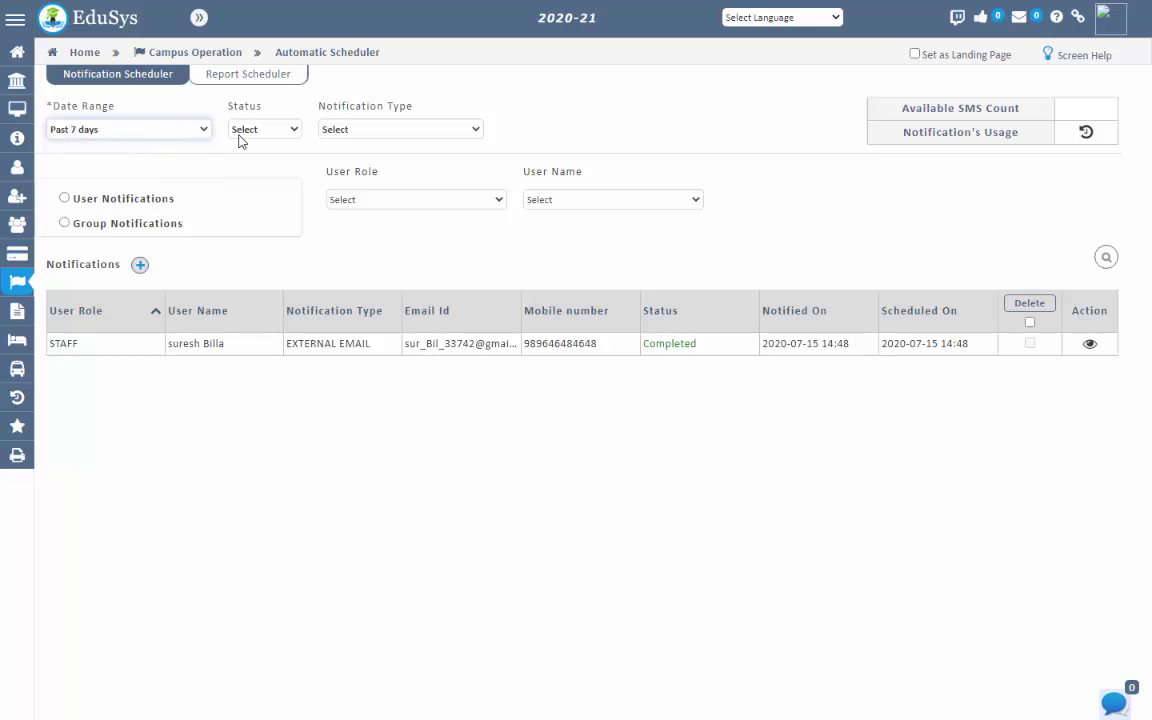
{"action": "left_click", "coordinate": [141, 137]}
{"action": "left_click", "coordinate": [155, 141]}
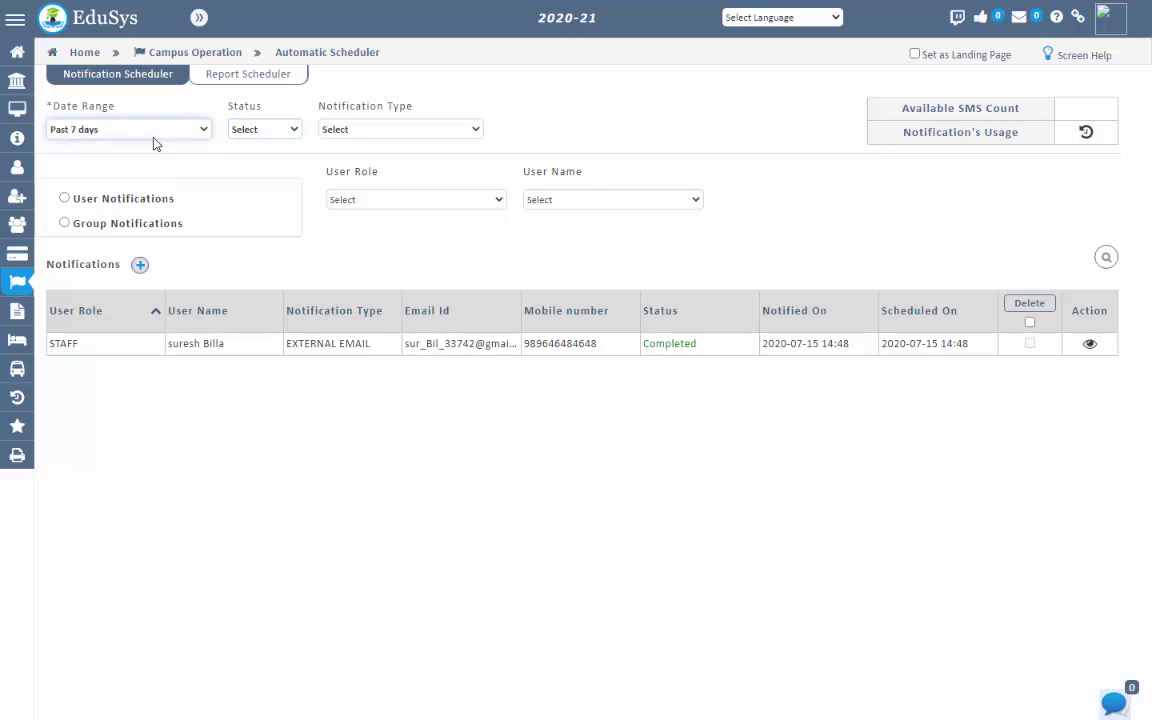
{"action": "left_click", "coordinate": [252, 132]}
{"action": "left_click", "coordinate": [350, 132]}
{"action": "left_click", "coordinate": [588, 114]}
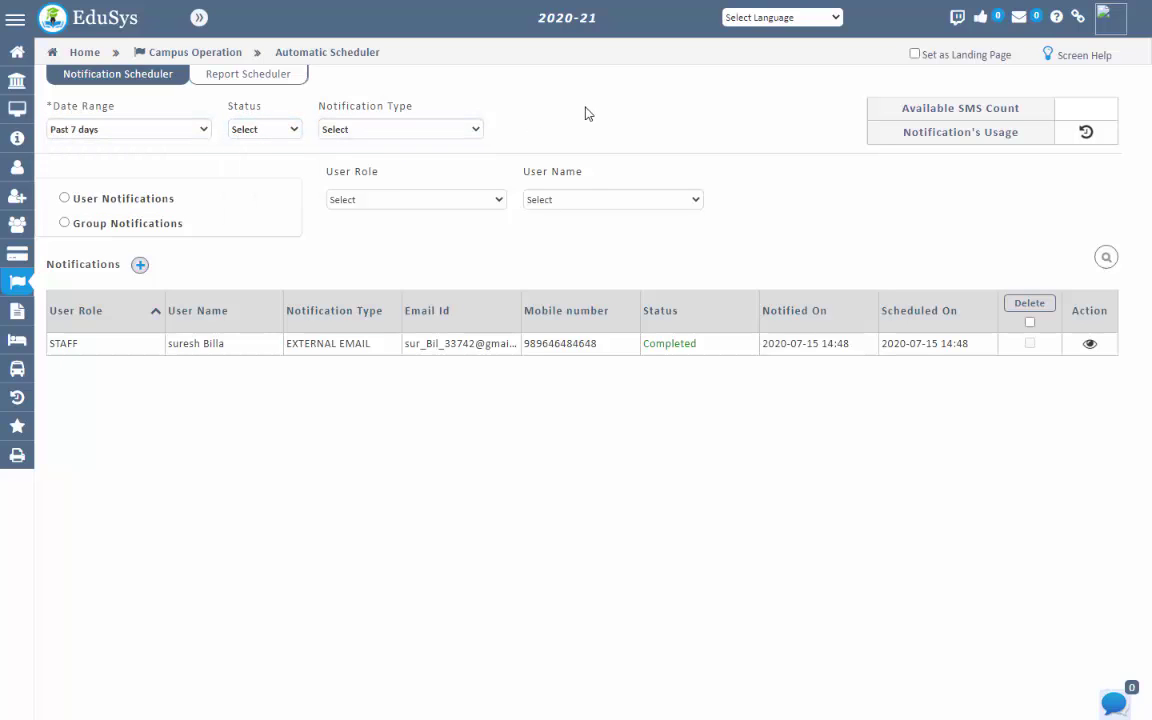
{"action": "left_click", "coordinate": [375, 203]}
{"action": "left_click", "coordinate": [547, 203]}
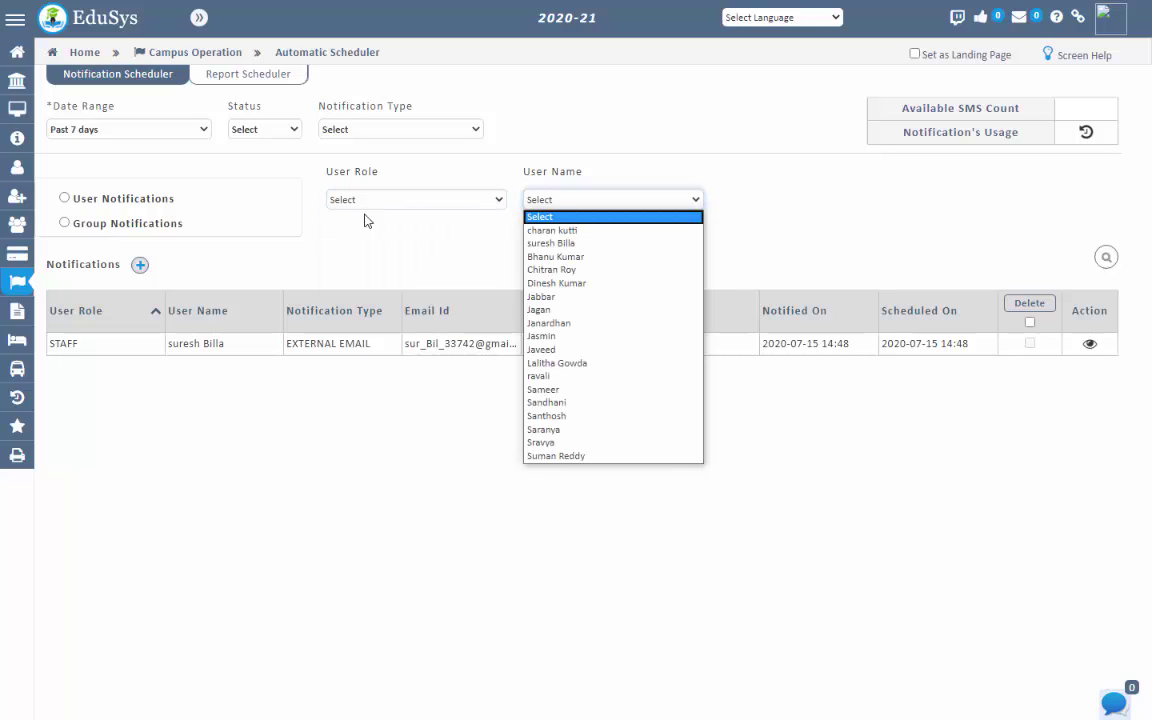
{"action": "left_click", "coordinate": [366, 220]}
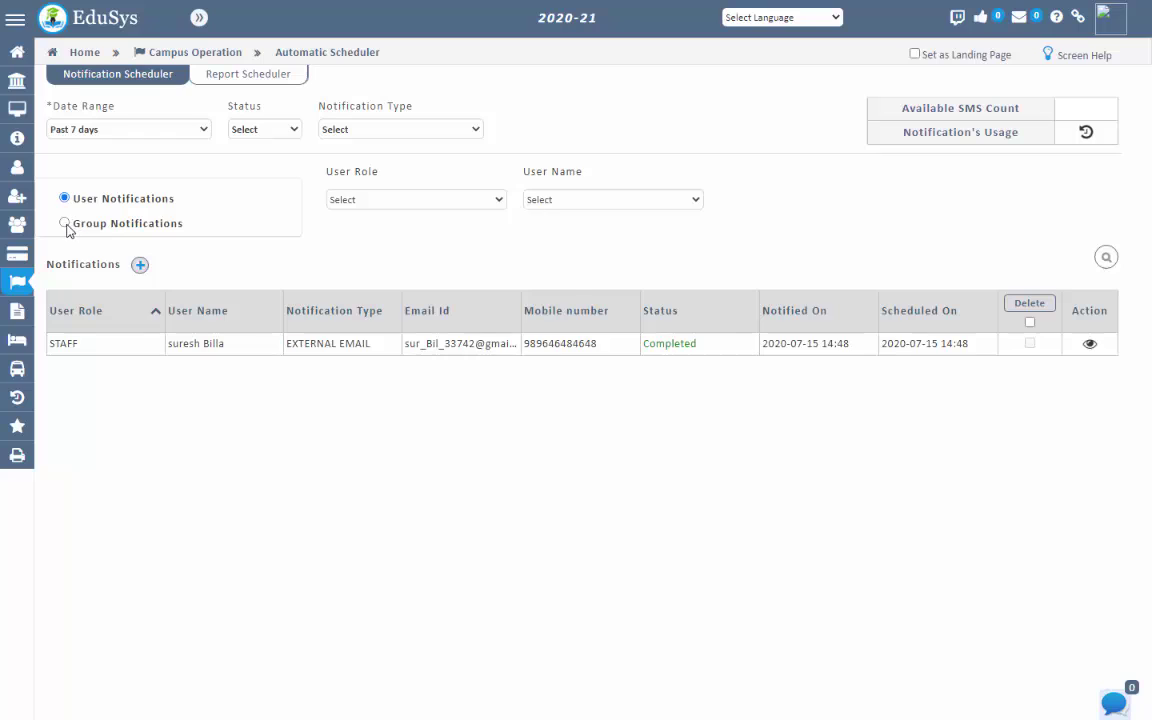
Show Group Notifications in the list, then open and collapse the search box above the table
{"action": "left_click", "coordinate": [65, 224]}
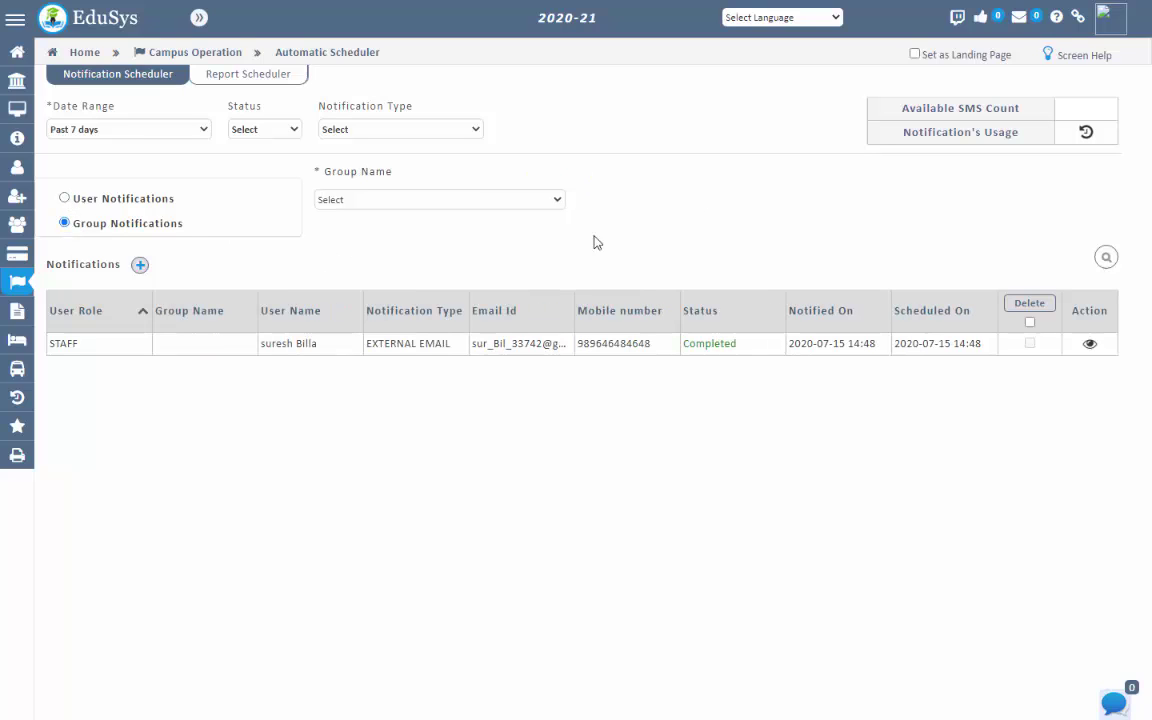
{"action": "left_click", "coordinate": [1106, 257]}
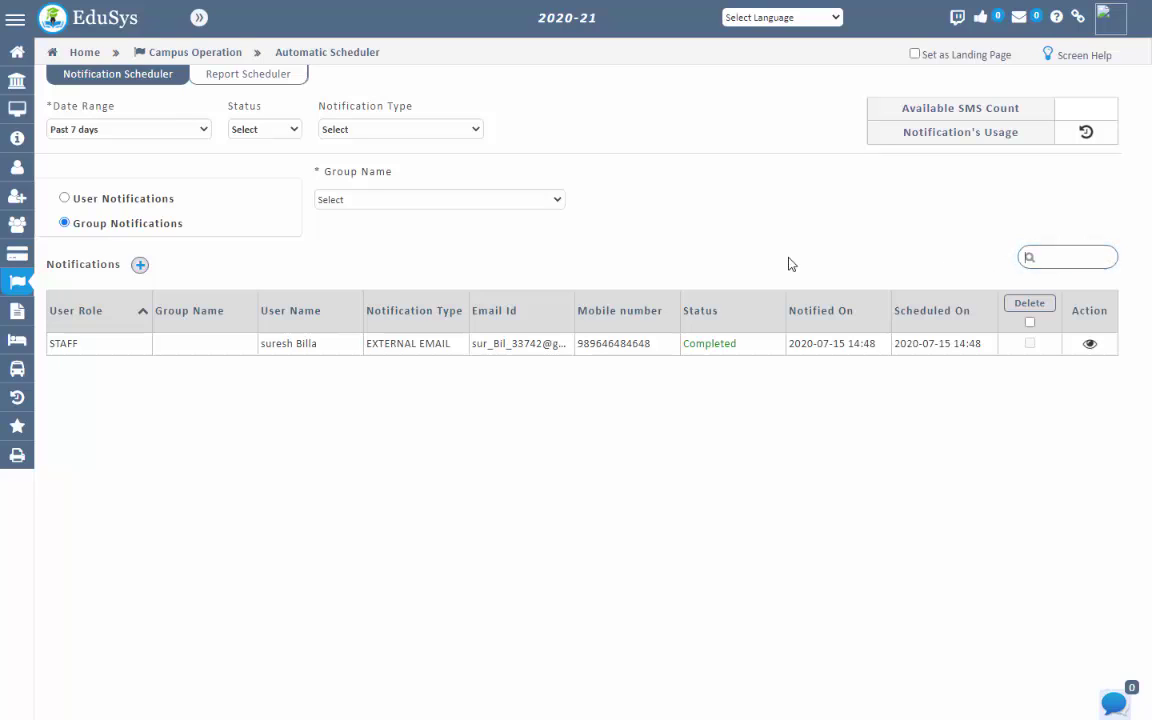
{"action": "left_click", "coordinate": [640, 245]}
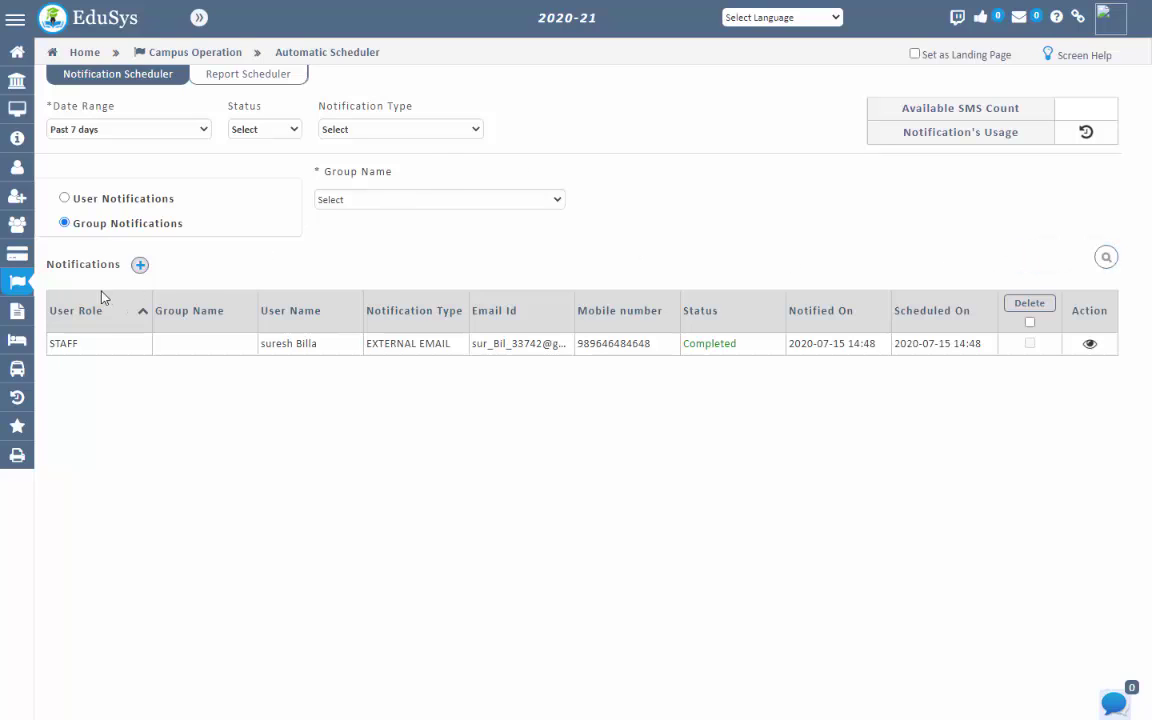
{"action": "mouse_move", "coordinate": [17, 283]}
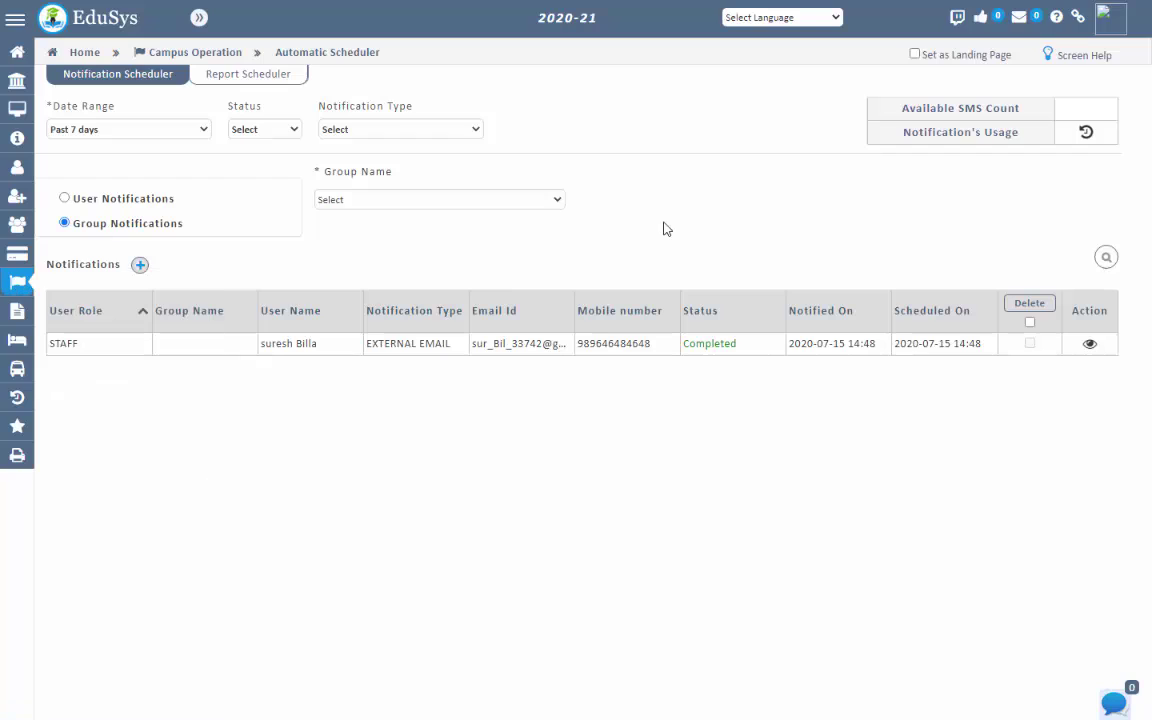